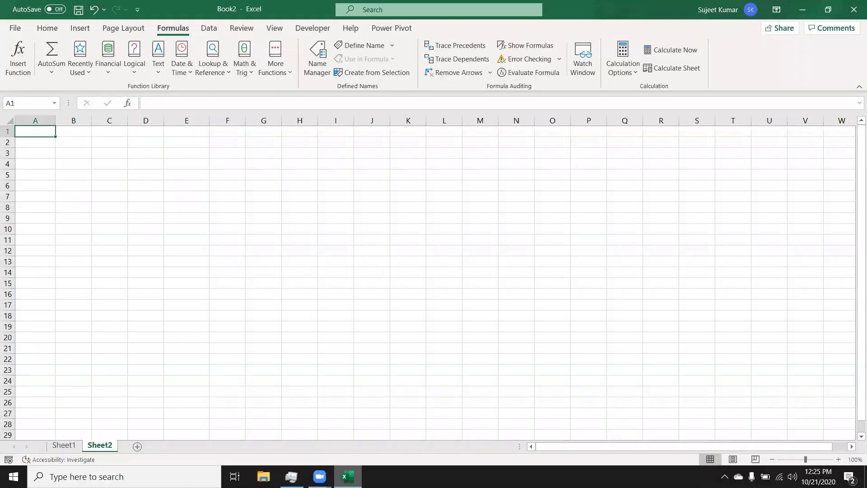
Enter A in cell A6 and repeat it five times in B6 with the REPT function
left_click(43, 189)
type("A")
key("Tab")
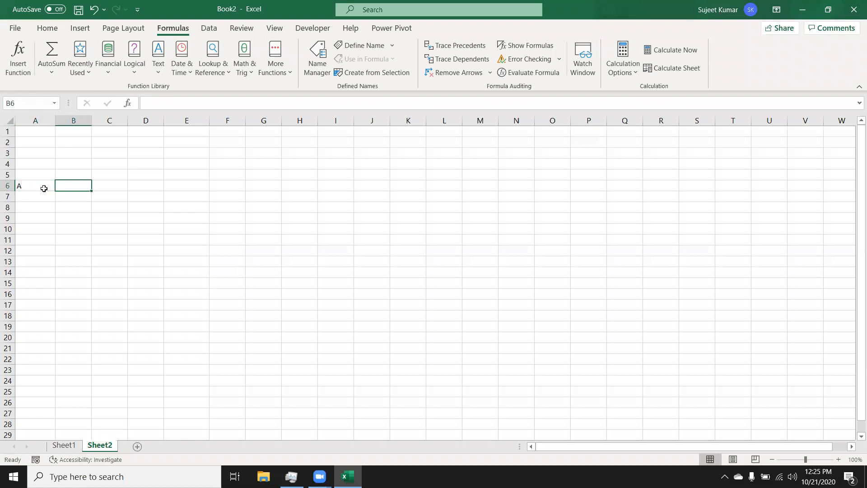
type("=re")
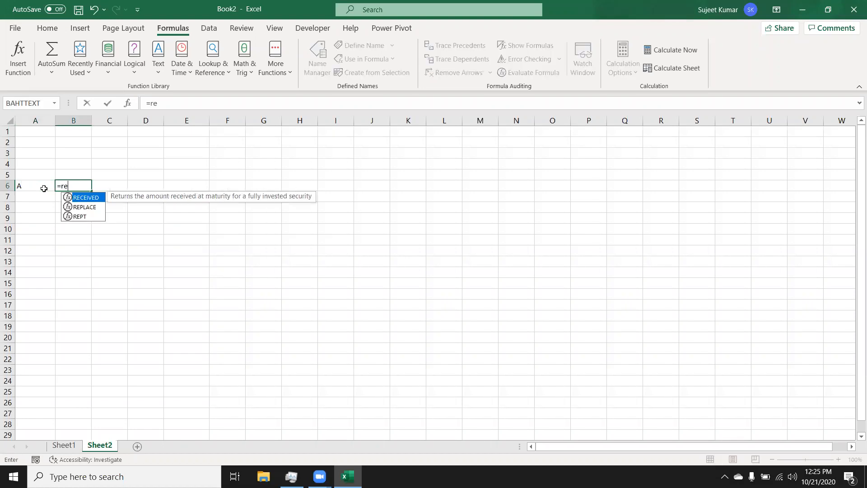
key("Down")
key("Down")
key("Tab")
left_click(43, 188)
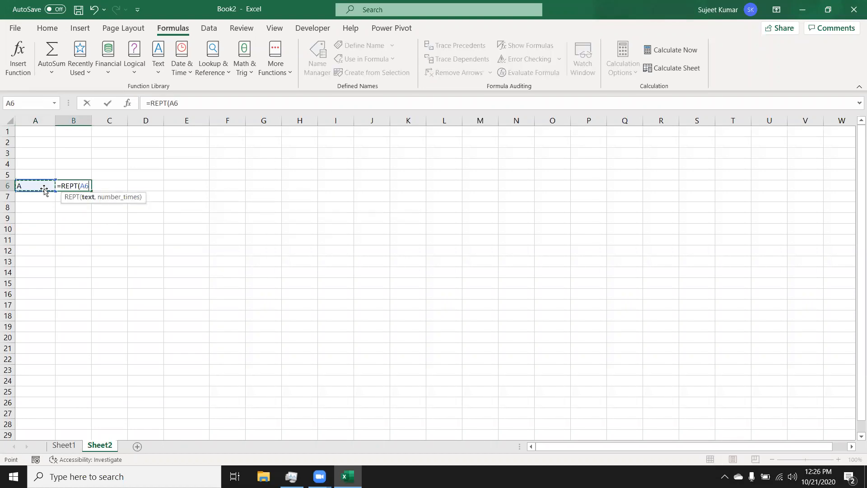
type(",5")
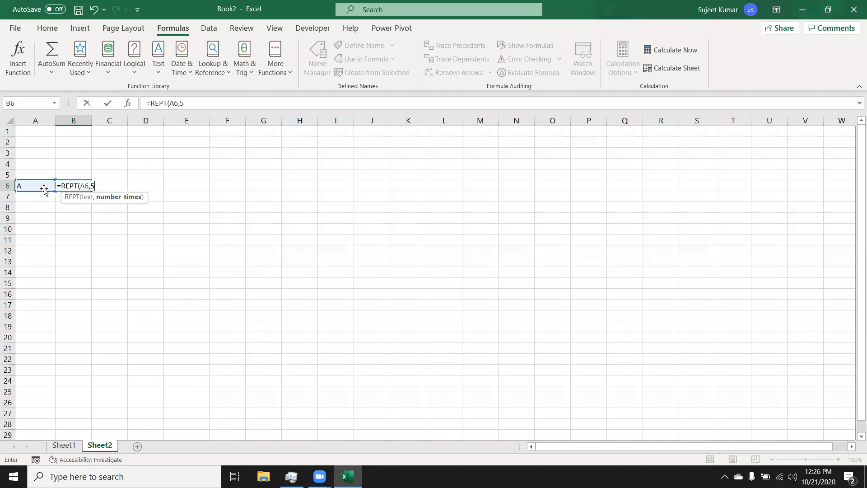
key("Return")
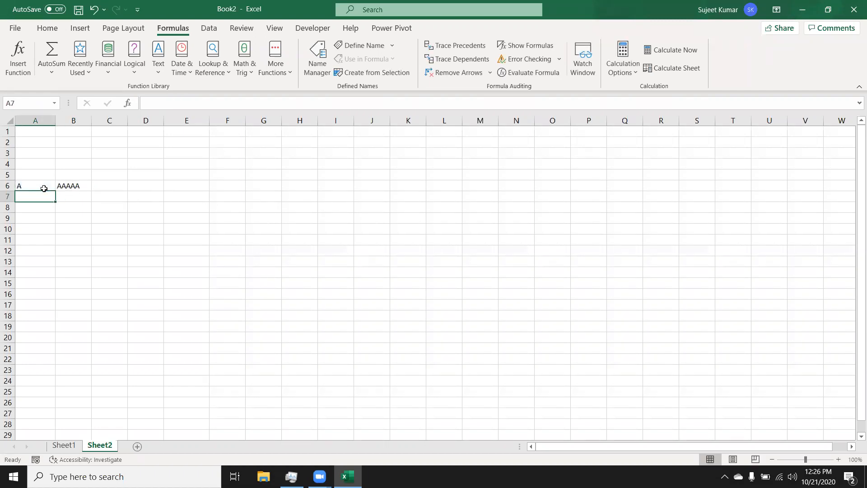
Clear the sample text and its REPT formula from cells A6:B6
left_click(44, 188)
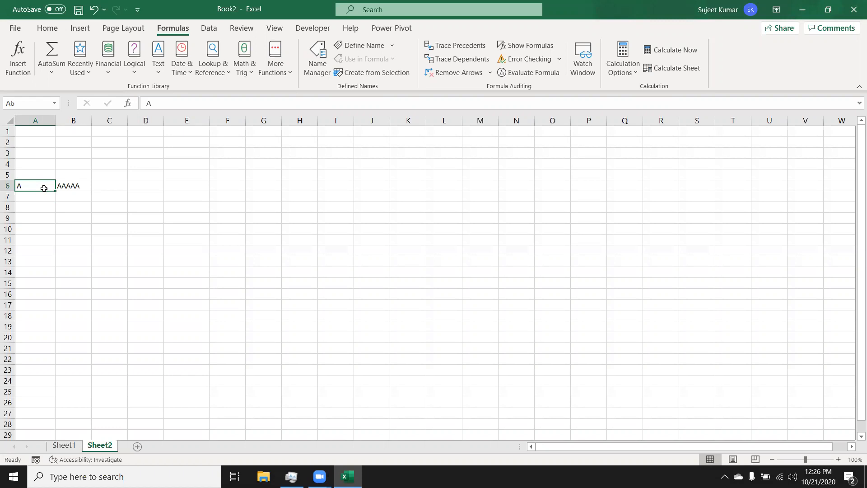
key("shift+Right")
key("Delete")
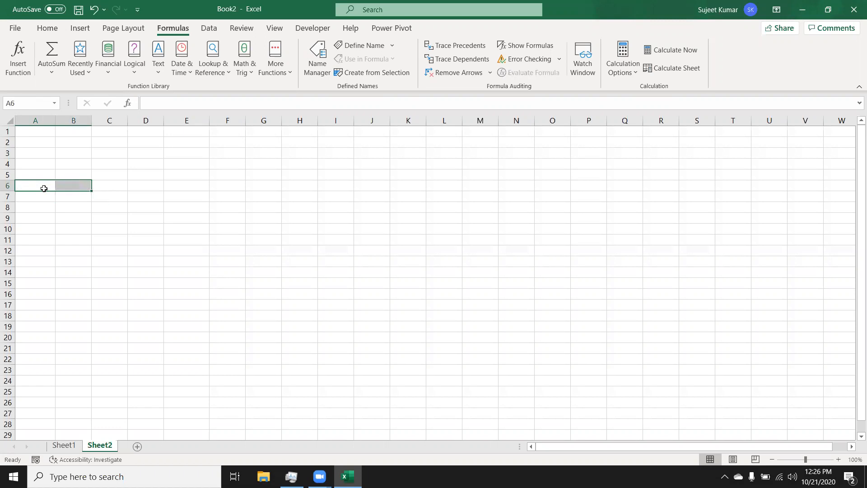
Enter the heading Sales in cell A1
key("Up")
key("Up")
key("Up")
key("Up")
key("Up")
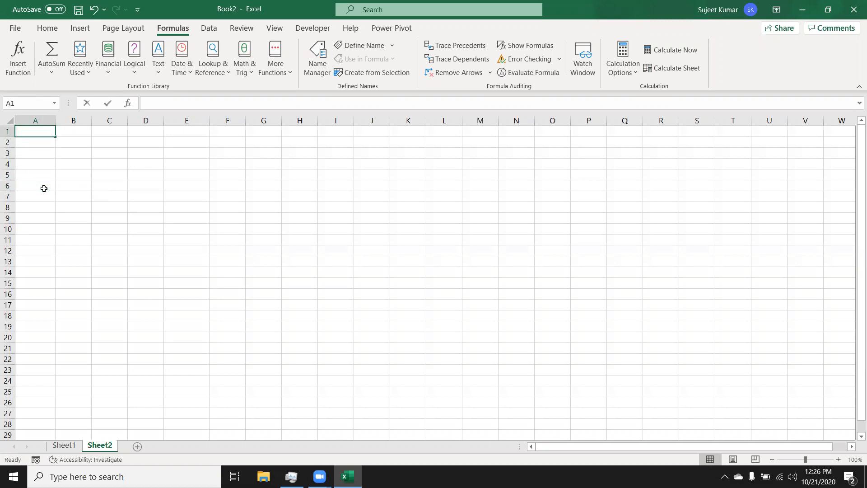
type("Sale")
key("BackSpace")
key("BackSpace")
key("BackSpace")
type("ales")
key("Return")
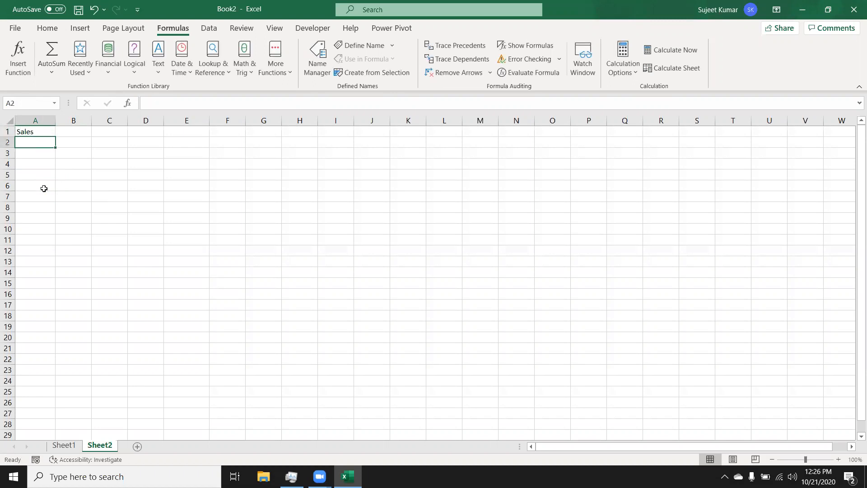
Enter 85, 36, 52, 12, 36, 52, 14, 69, 45, 36 and 31 below the heading in A2:A12
type("85")
key("Return")
type("36")
key("Return")
type("52")
key("Return")
type("12")
key("Return")
type("36")
key("Return")
type("52")
key("Return")
type("14")
key("Return")
type("69")
key("Return")
type("45")
key("Return")
type("36")
key("Return")
type("31")
key("Return")
Preview green gradient data bars on the sales values in A2:A12 without applying them
left_click_drag(44, 250, 48, 143)
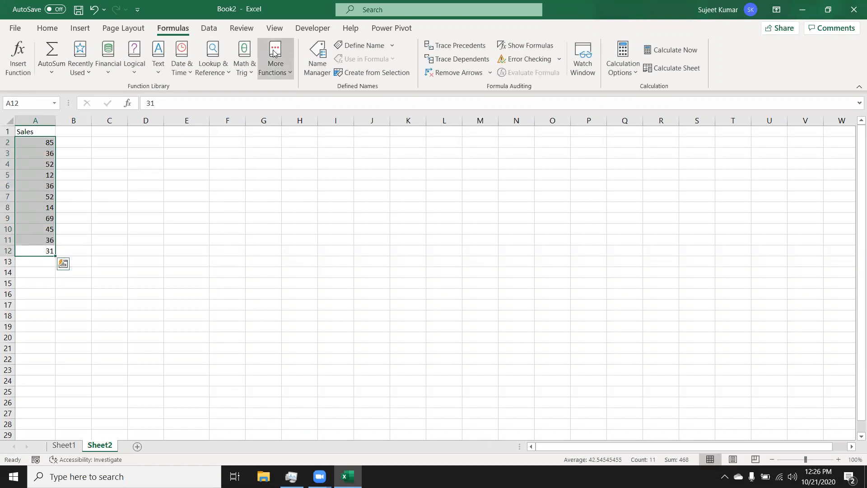
left_click(54, 29)
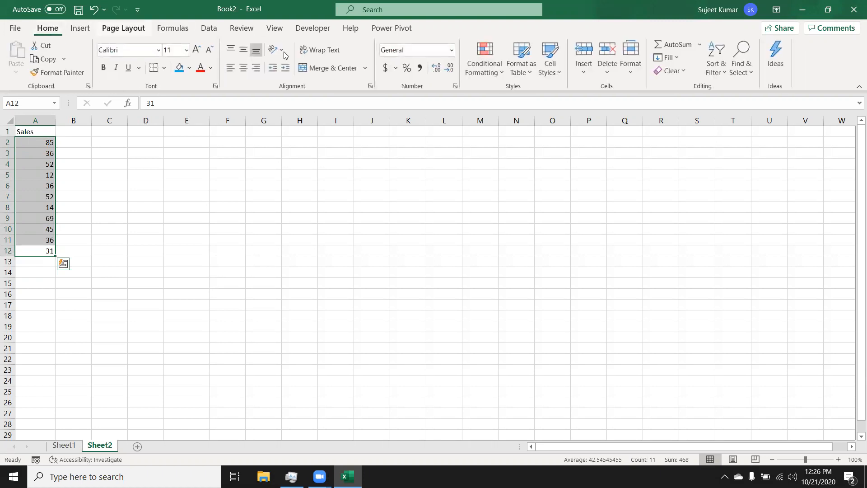
left_click(480, 74)
mouse_move(505, 148)
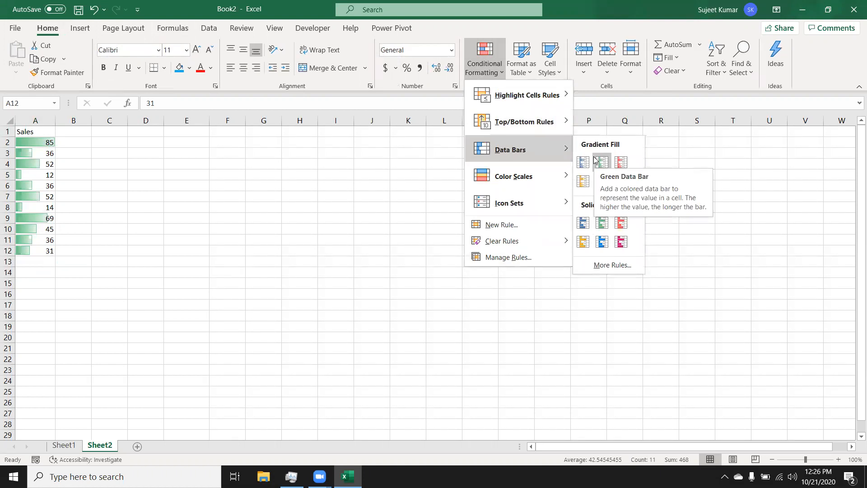
left_click(86, 144)
left_click_drag(85, 144, 73, 256)
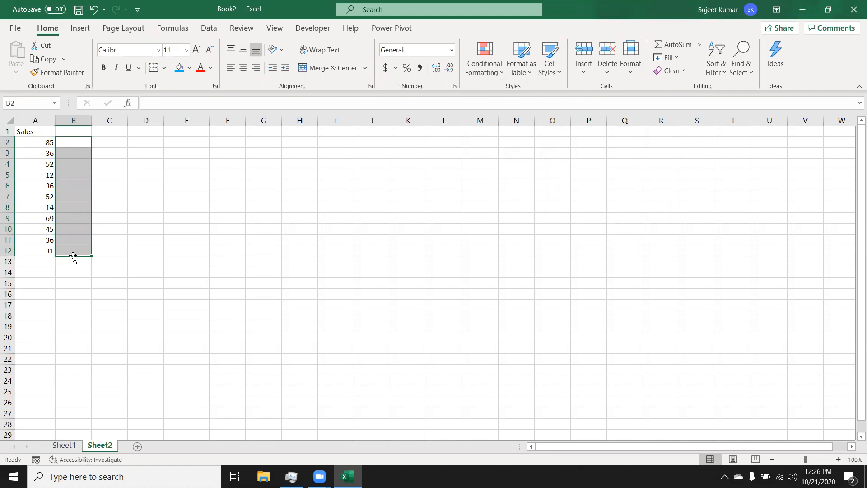
Apply blue gradient-fill data bars to the sales values in A2:A12 with conditional formatting
key("Left")
key("ctrl+shift+Down")
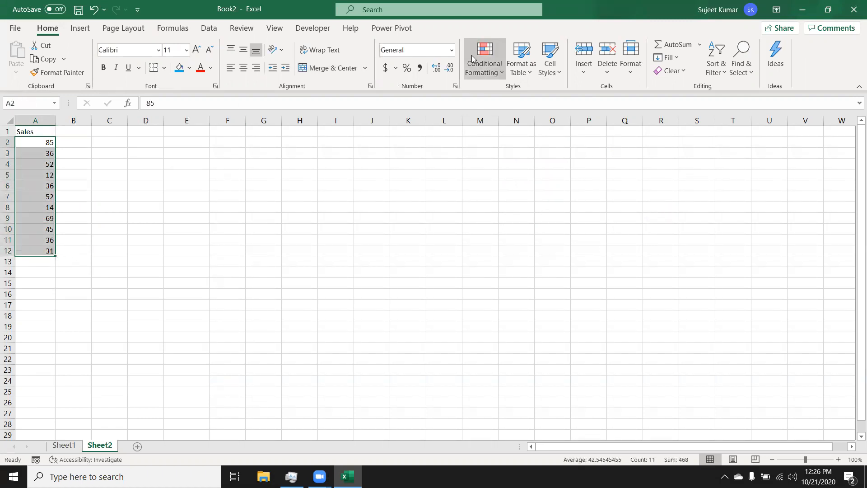
left_click(471, 56)
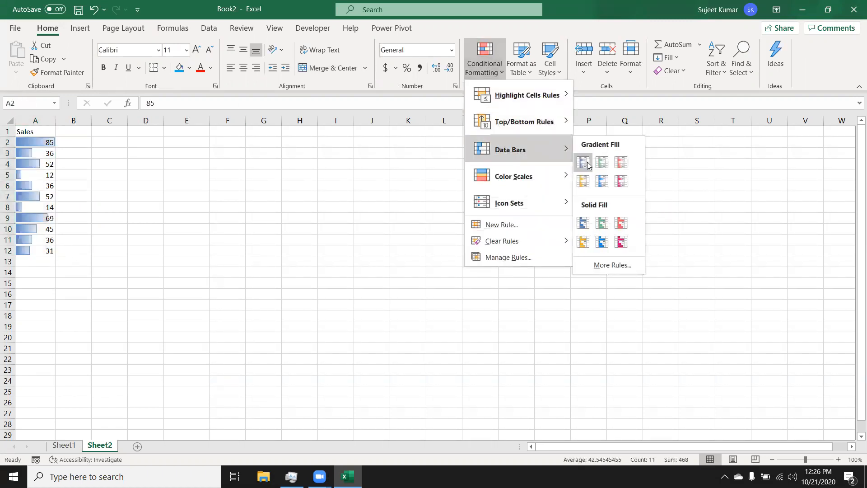
left_click(584, 162)
Enter the formula =A2 in cell L4 to reference the first sales value
left_click(446, 166)
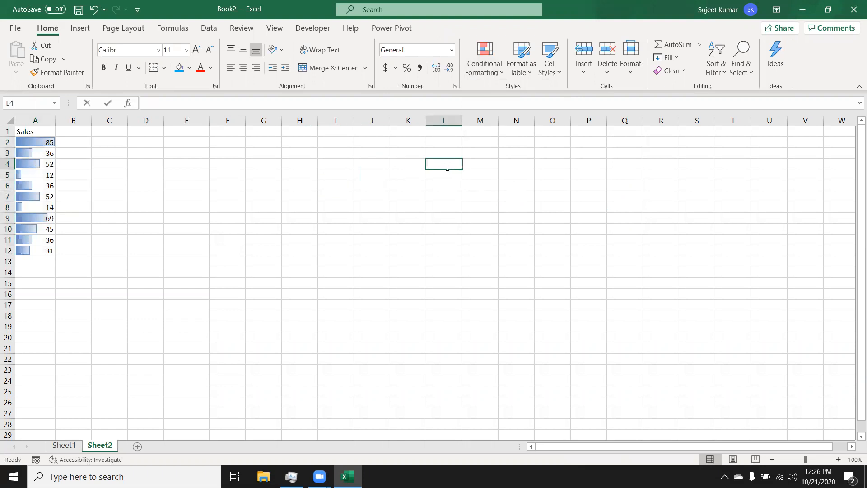
type("=")
left_click(43, 143)
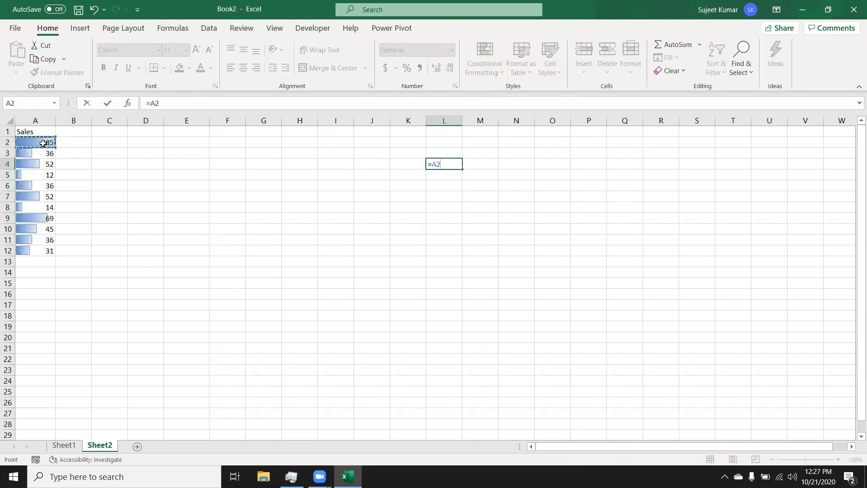
key("Return")
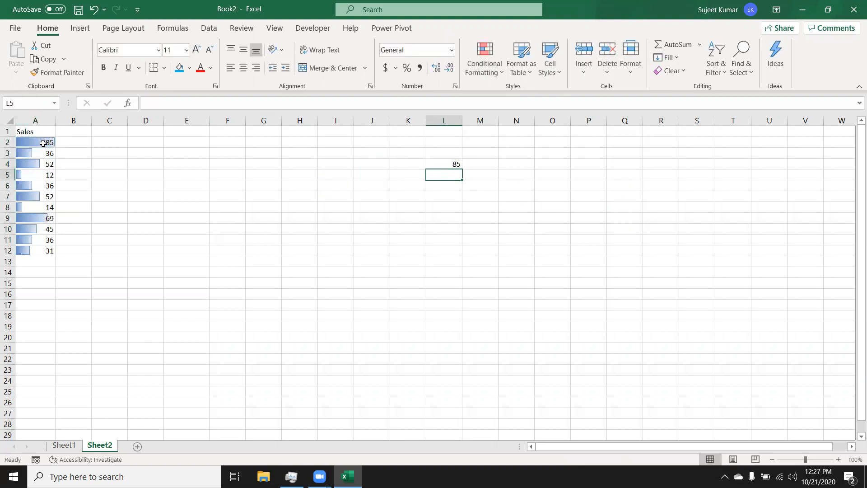
Delete the formula in L4, then undo back to the state before the data bars were applied
left_click(446, 166)
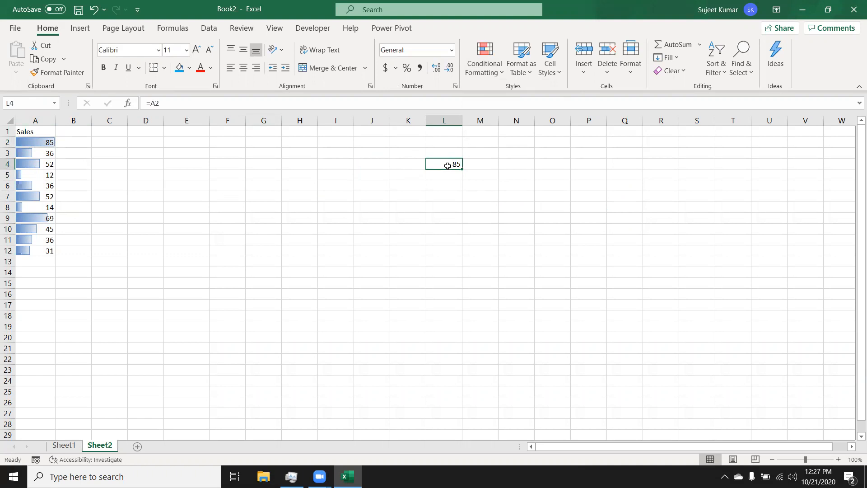
key("Delete")
key("ctrl+z")
key("ctrl+z")
key("ctrl+z")
Enter =REPT("|",A2) in cell B2 and fill the formula down to B12
left_click(81, 146)
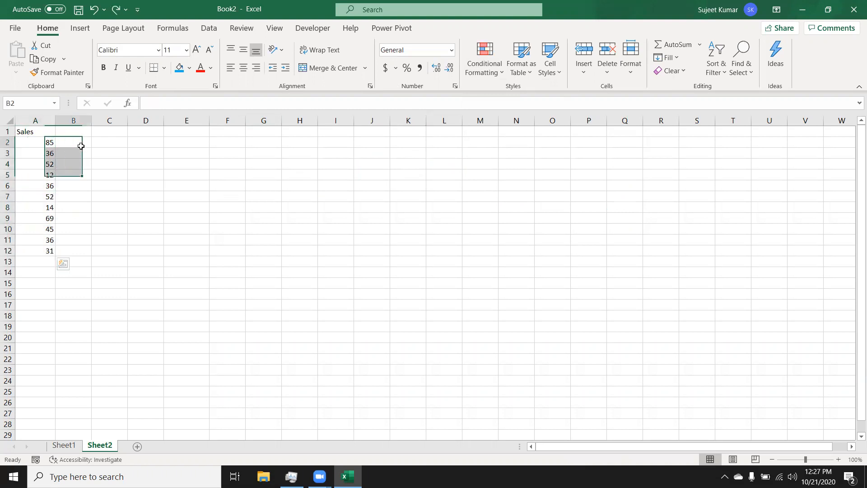
type("=rep")
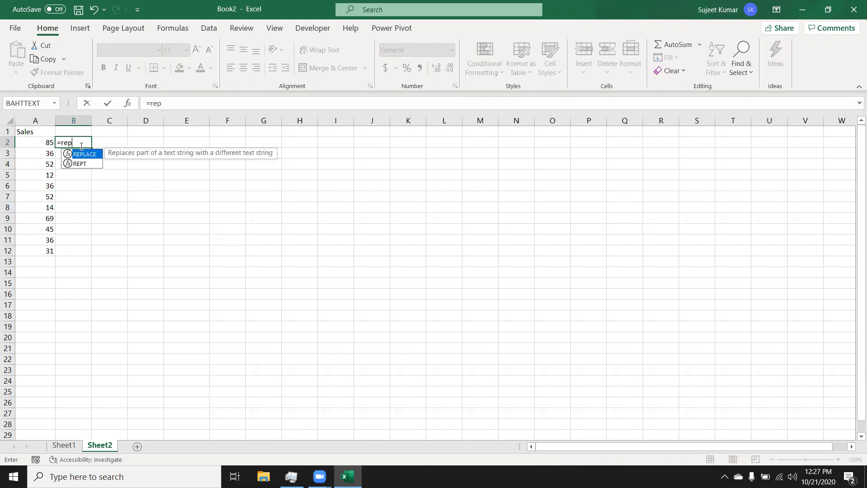
key("Down")
key("Tab")
key("Left")
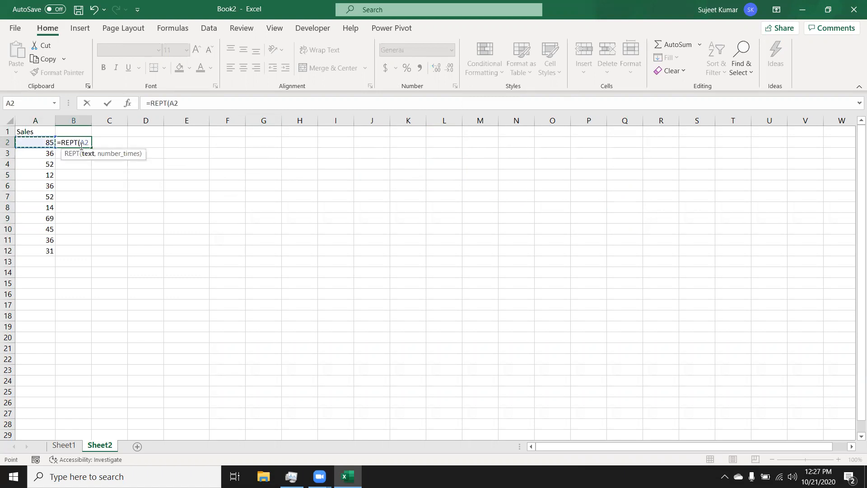
key("BackSpace")
key("BackSpace")
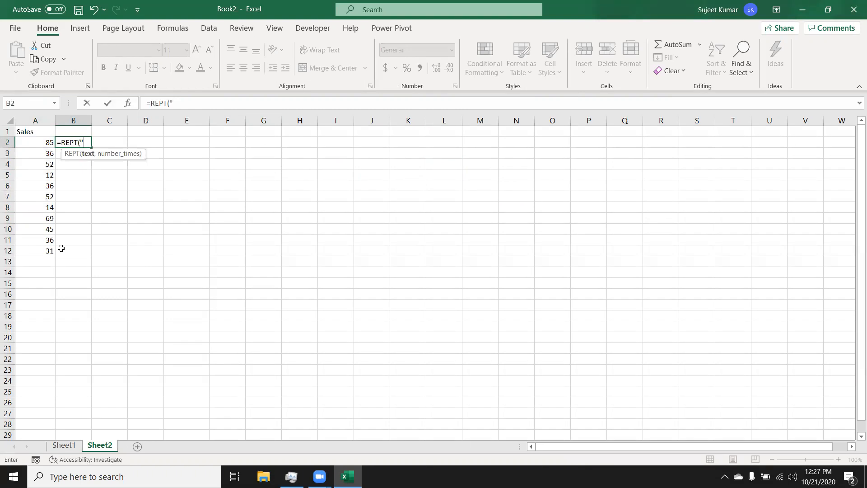
type("\"|\",")
left_click(26, 142)
key("Return")
left_click(74, 143)
double_click(90, 148)
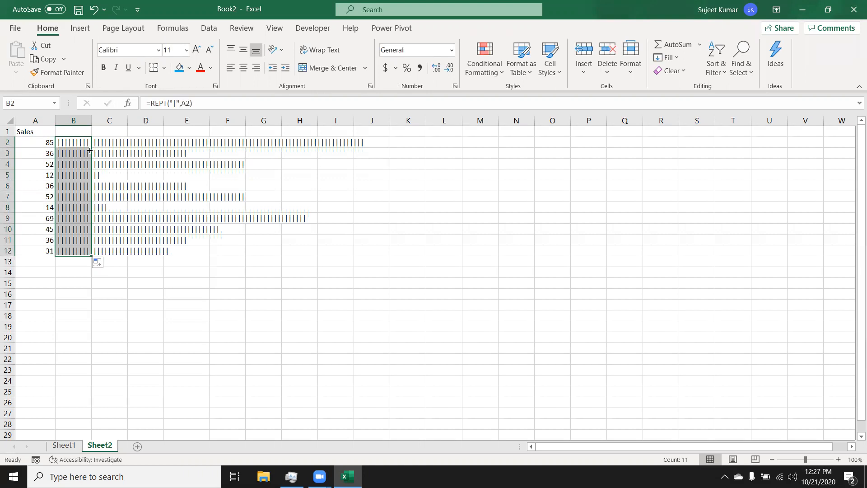
Preview fonts on the REPT bars in B2:B12 and set their font to Britannic Bold
left_click(158, 50)
key("Down")
key("Down")
key("Down")
key("Down")
key("Down")
key("Down")
key("Down")
key("Down")
key("Down")
key("Down")
key("Down")
key("Down")
key("Down")
key("Down")
key("Down")
key("Down")
key("Down")
key("Down")
key("Down")
key("Down")
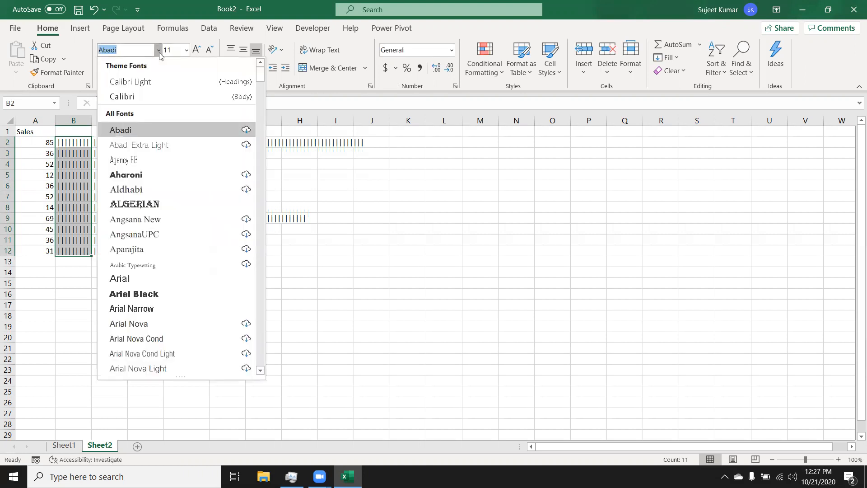
key("Down")
key("Down")
key("Down")
key("Down")
key("Down")
key("Down")
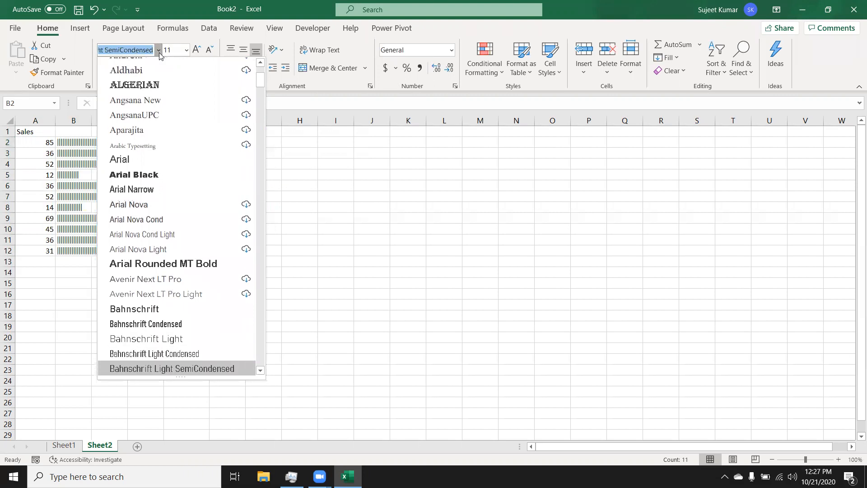
key("Down")
key("Down")
key("Down")
key("Down")
key("Down")
key("Down")
key("Down")
key("Down")
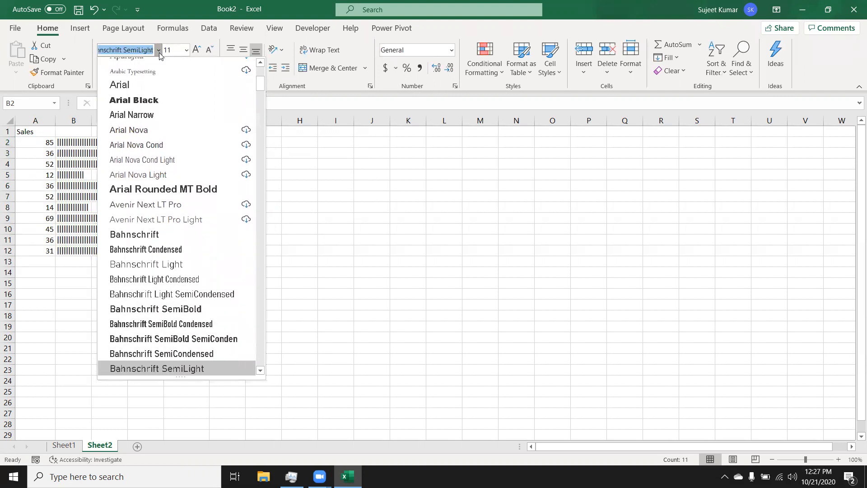
key("Down")
key("Down")
key("Down")
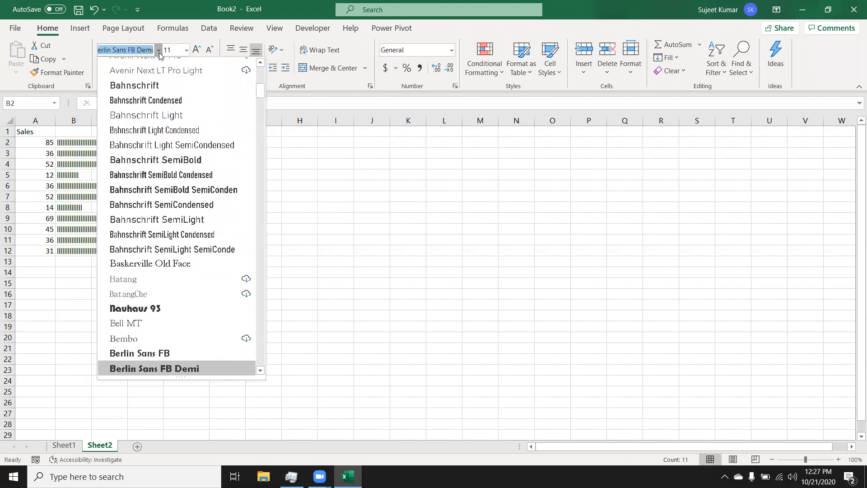
key("Up")
key("Down")
key("Down")
key("Down")
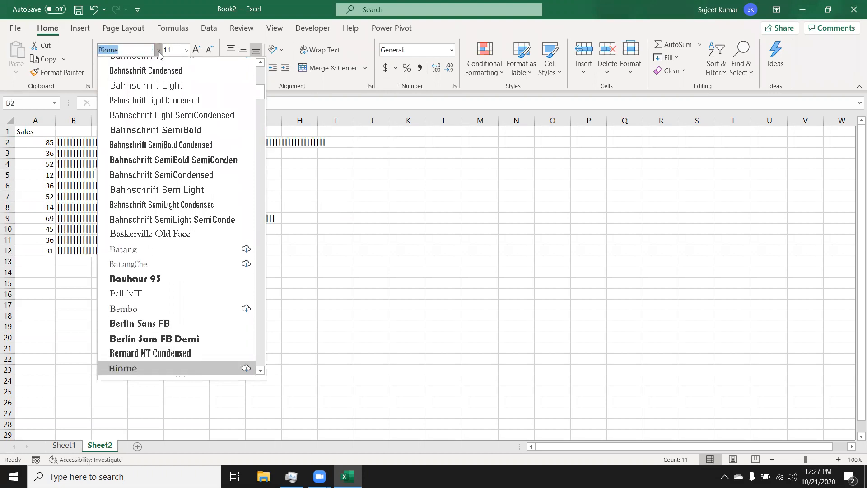
key("Down")
key("Down")
key("Down")
key("Down")
key("Down")
key("Down")
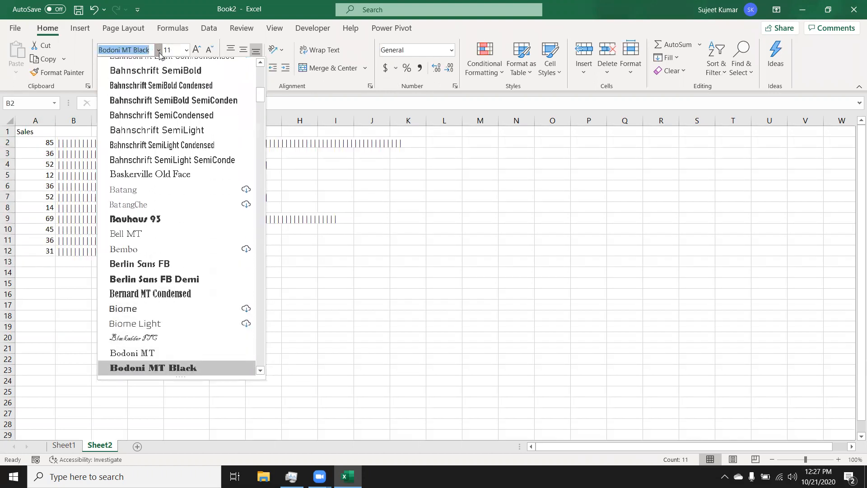
key("Down")
key("Down")
key("Down")
key("Down")
key("Down")
key("Down")
key("Down")
key("Down")
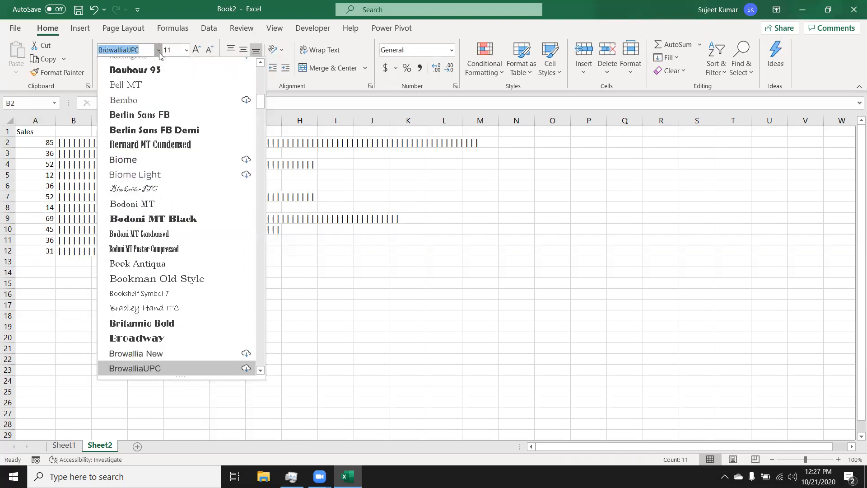
key("Down")
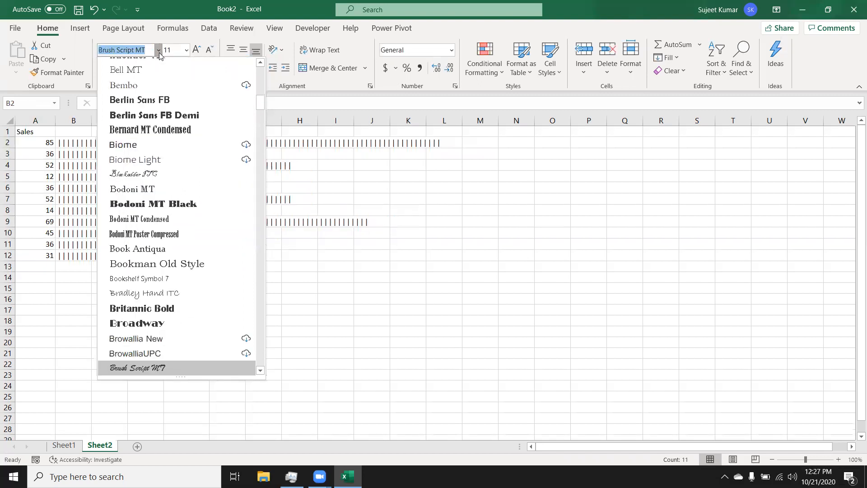
key("Up")
key("Up")
key("Up")
key("Up")
key("Up")
key("Up")
key("Up")
key("Up")
key("Up")
key("Up")
key("Up")
key("Up")
key("Up")
key("Up")
key("Up")
key("Up")
key("Up")
key("Up")
key("Up")
key("Up")
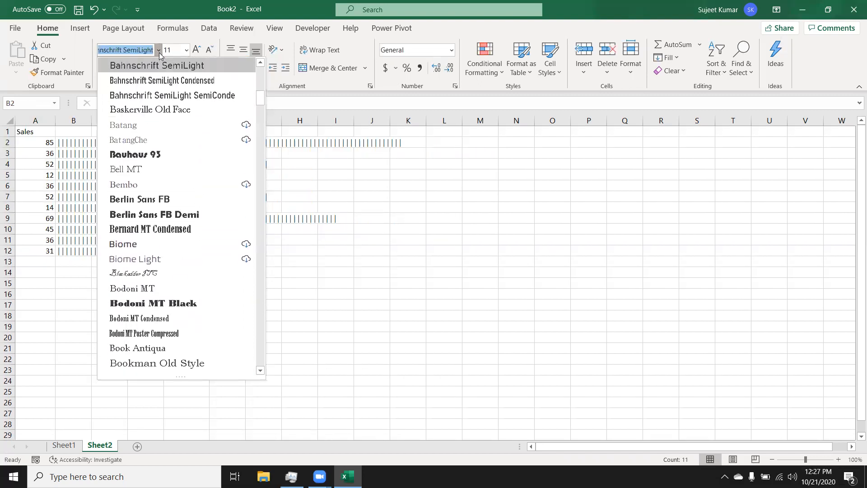
key("Up")
key("Up")
key("Up")
key("Up")
key("Up")
key("Up")
key("Up")
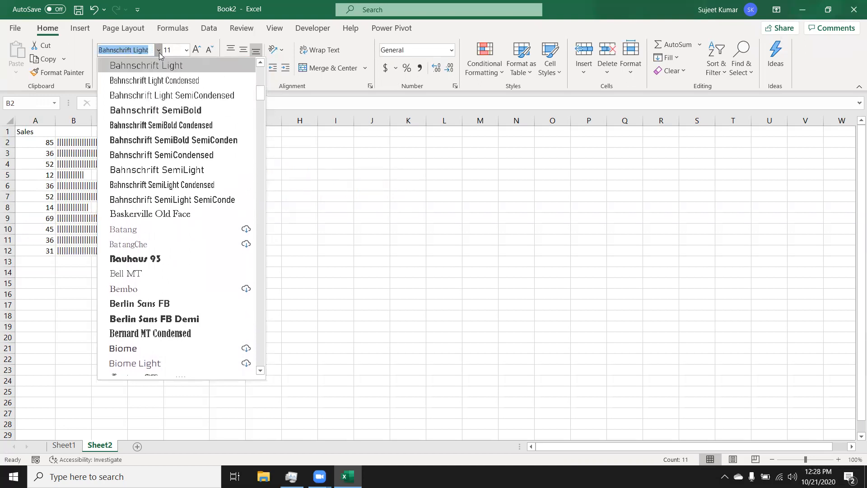
key("Up")
key("Up")
key("Up")
key("Up")
key("Up")
key("Up")
key("Up")
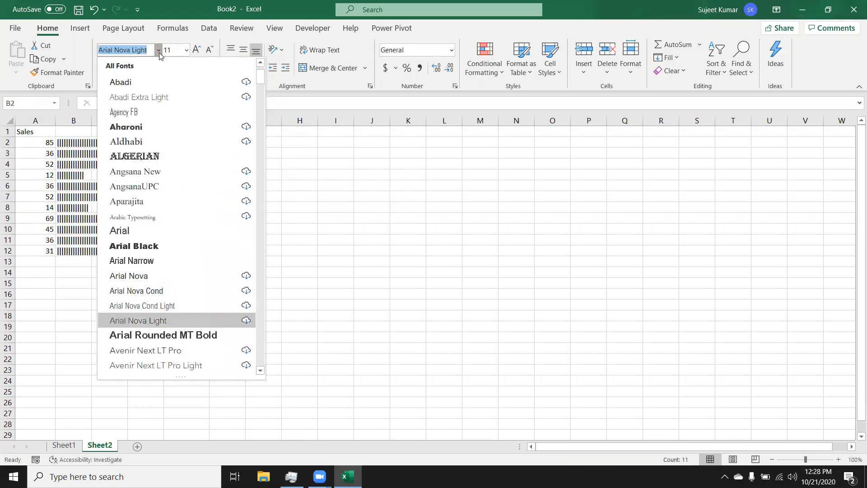
key("Down")
key("Down")
key("Down")
key("Down")
key("Down")
key("Down")
key("Down")
key("Down")
key("Down")
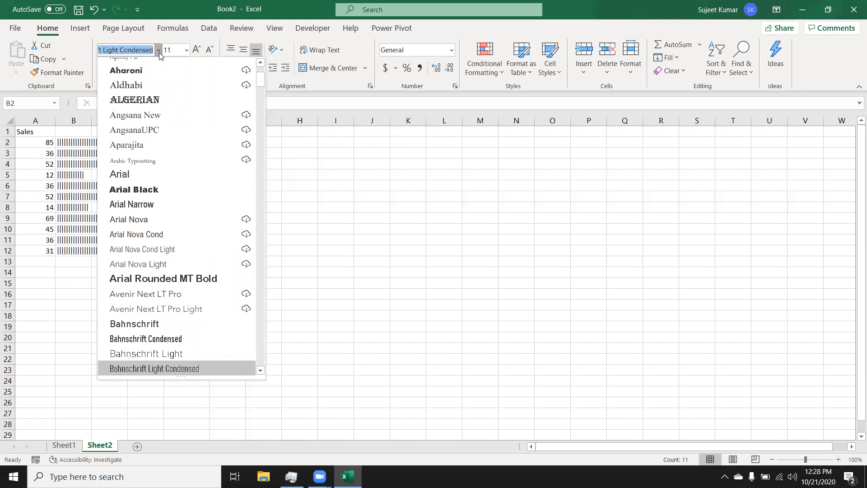
key("Down")
key("Down")
key("Down")
key("Down")
key("Down")
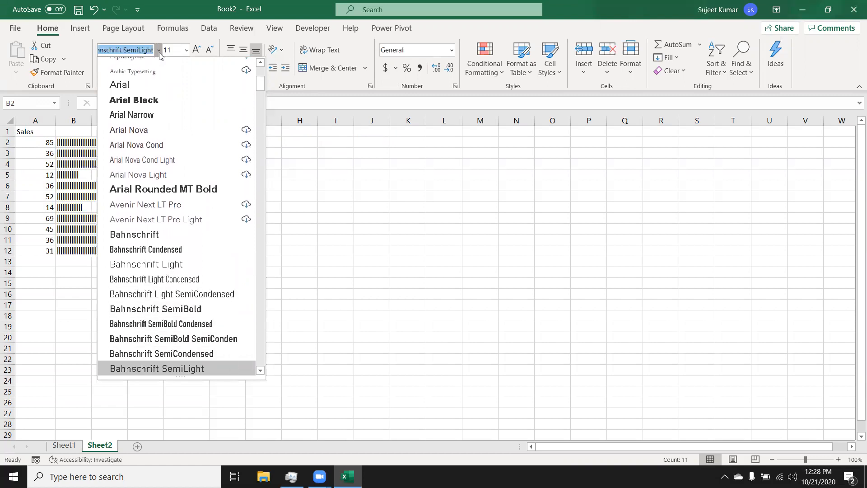
key("Down")
key("Down")
key("Down")
key("Down")
key("Down")
key("Down")
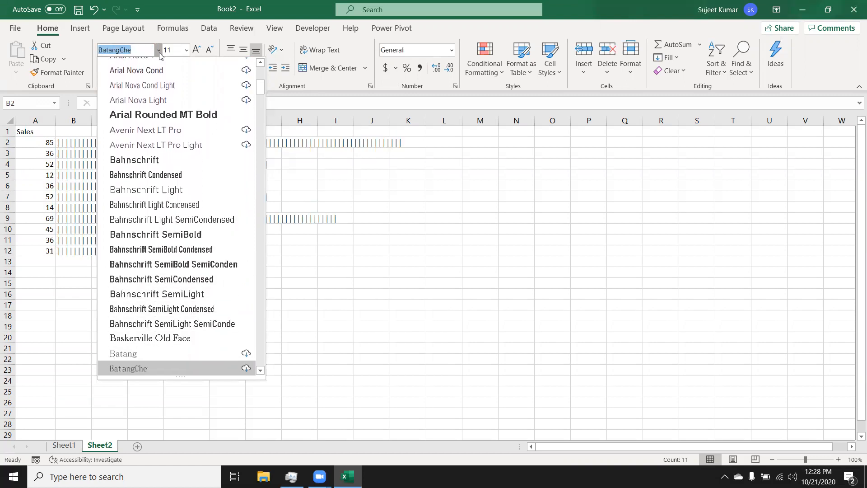
key("Down")
key("Down")
key("Down")
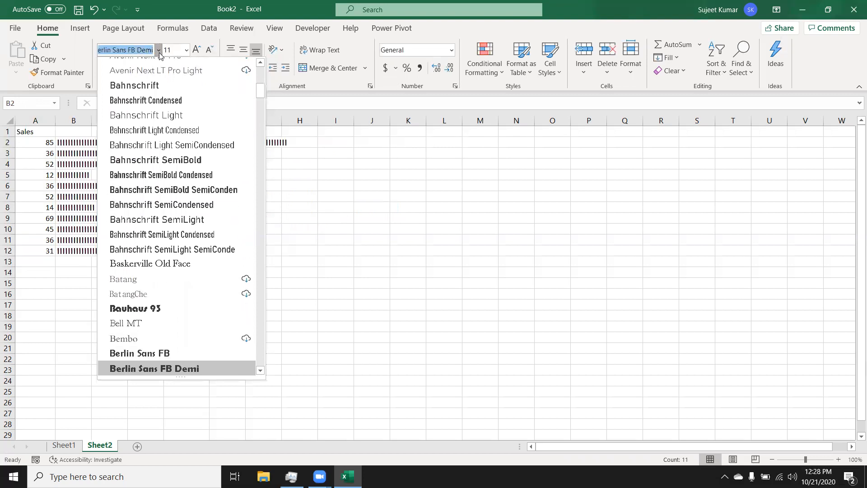
key("Down")
key("Down")
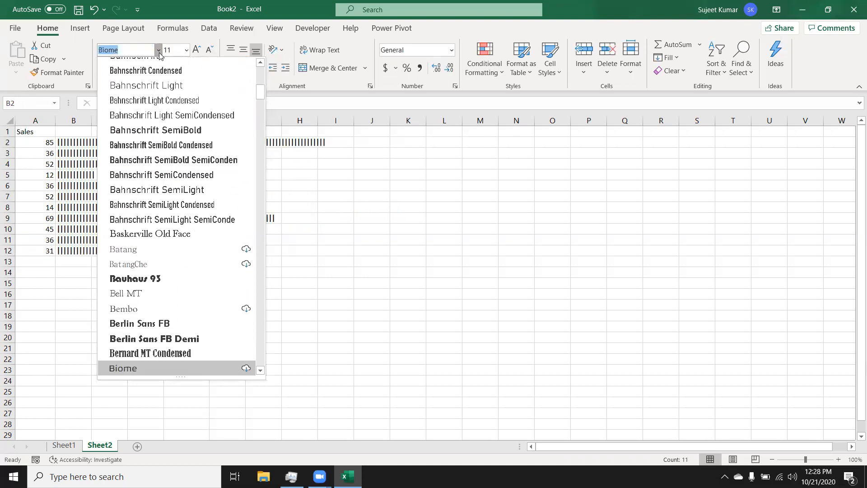
key("Down")
key("Down")
key("Down")
key("Down")
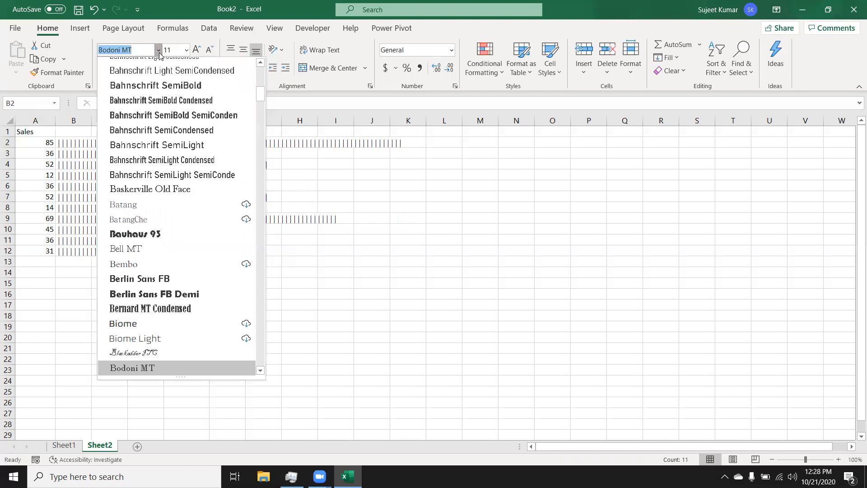
key("Down")
key("Down")
key("Down")
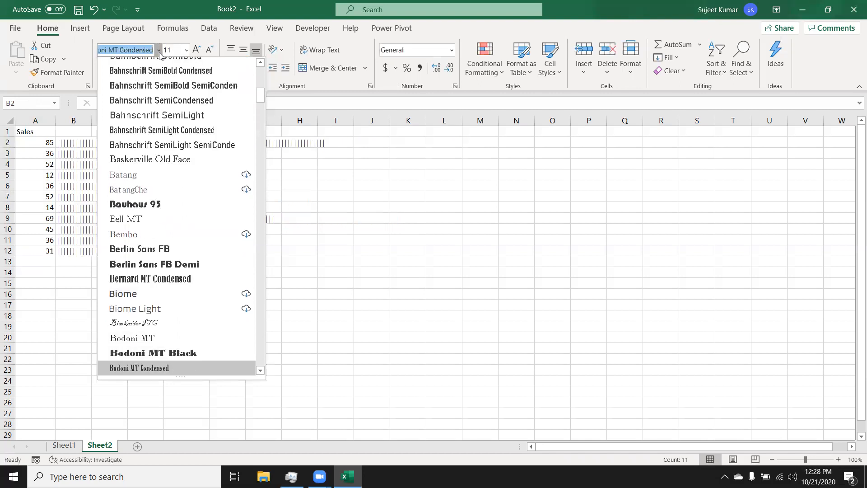
key("Down")
key("Down")
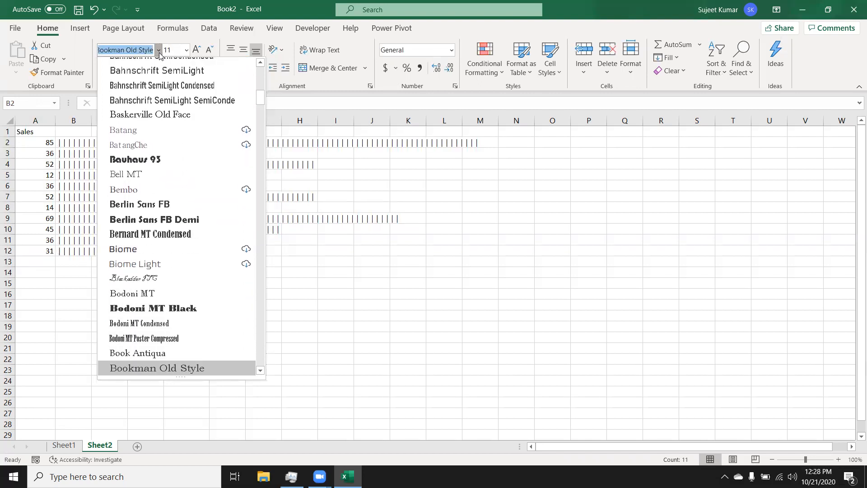
key("Down")
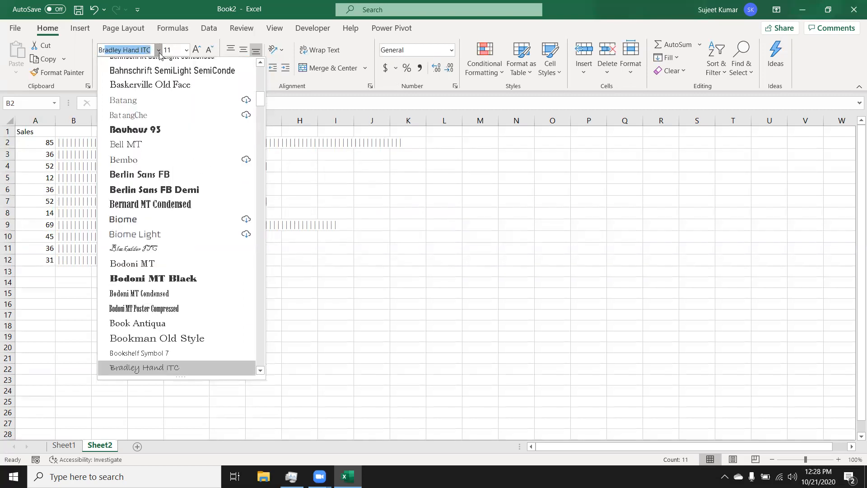
key("Down")
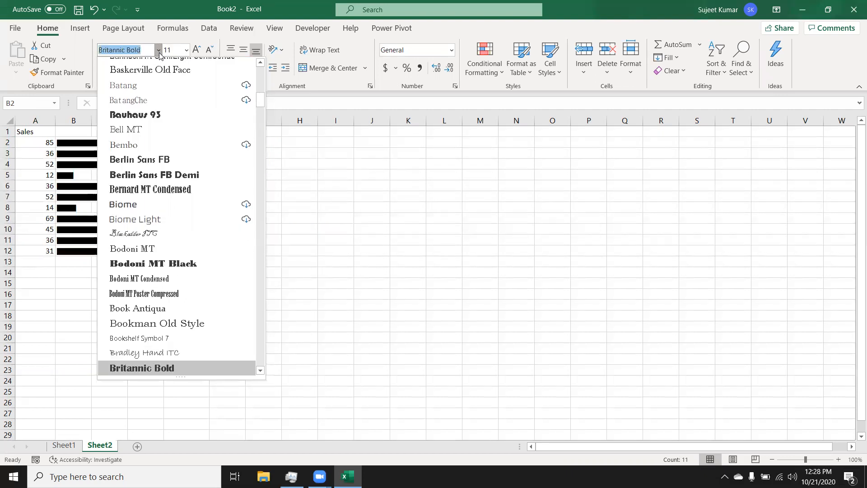
left_click(125, 368)
left_click(110, 326)
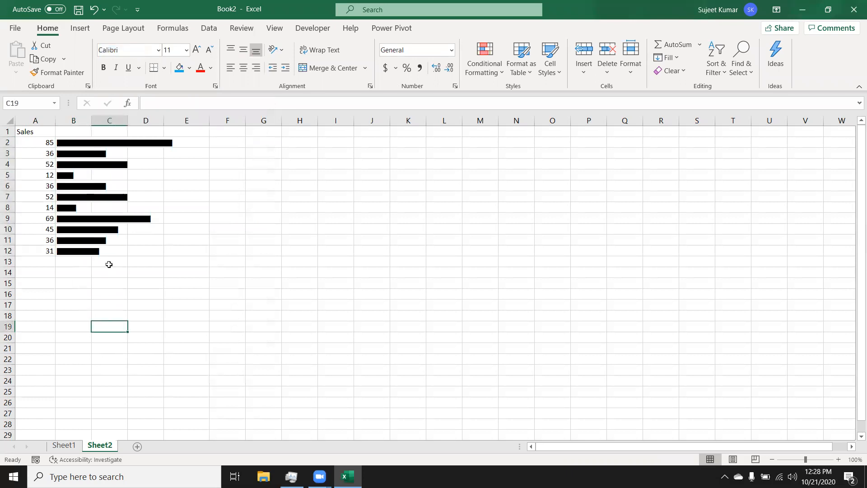
Auto-fit column B to the longest bar and reduce its width to less than half
double_click(92, 120)
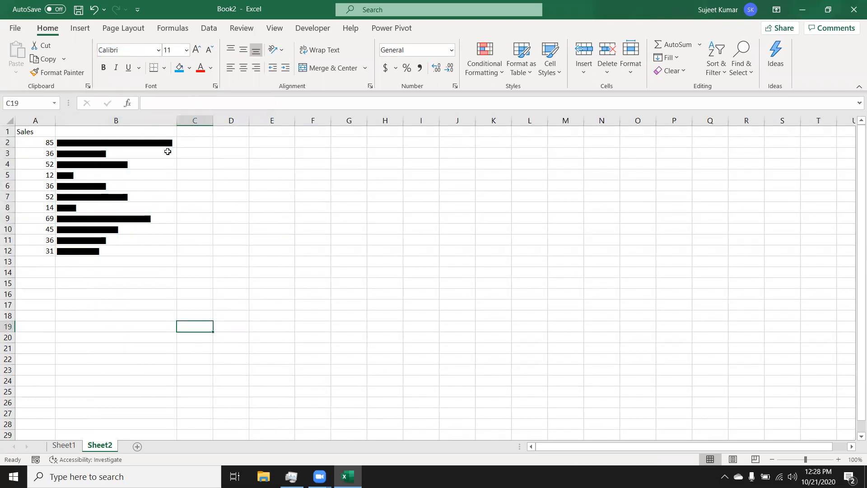
left_click_drag(177, 120, 109, 125)
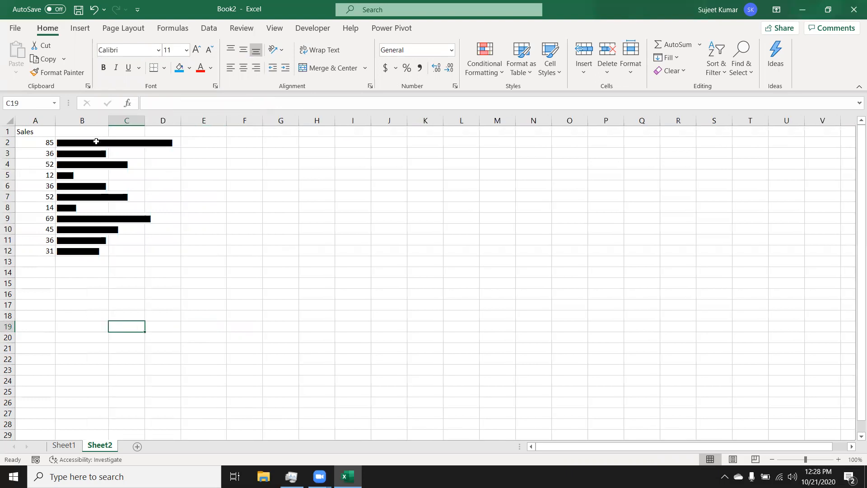
Change the formula in B2 to =REPT("|",A2/5) and fill it down to B12
left_click(96, 142)
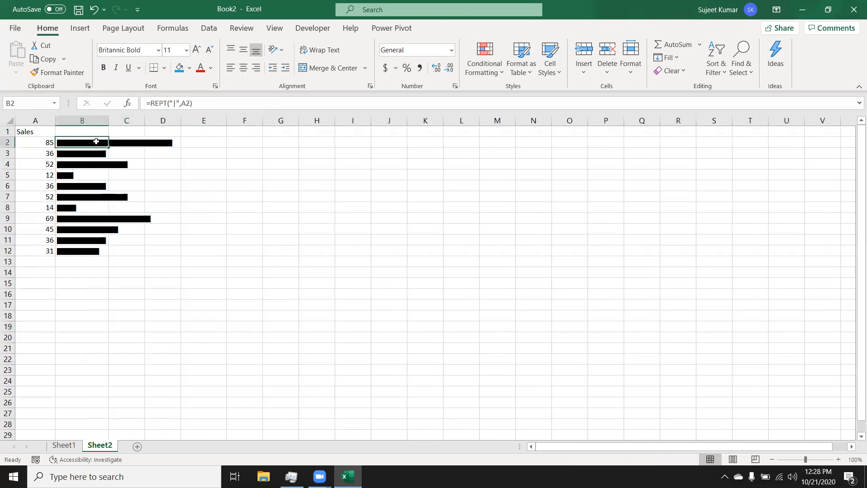
left_click(188, 102)
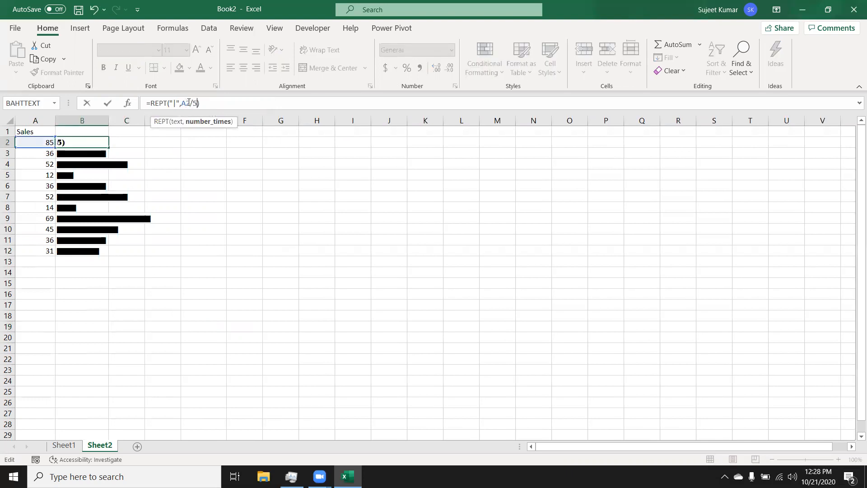
key("Return")
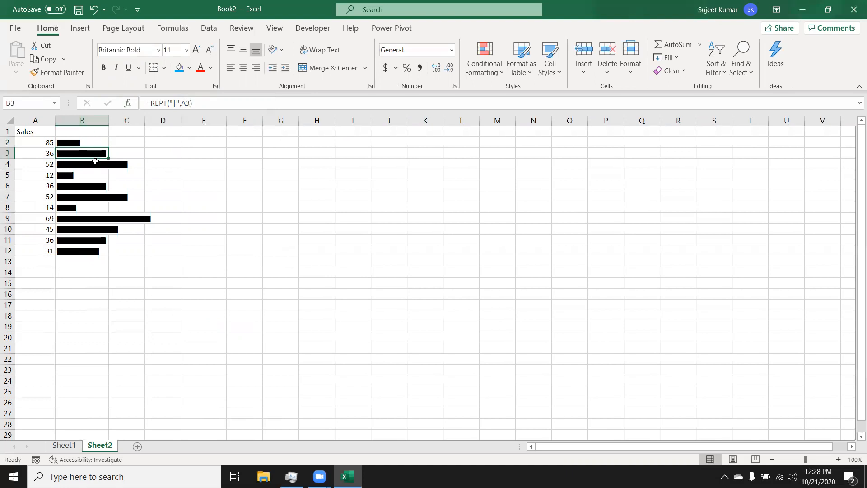
left_click(103, 143)
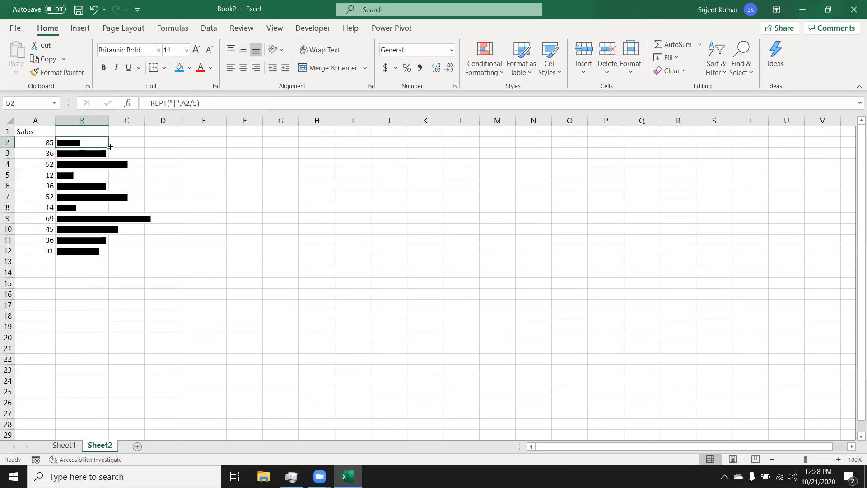
double_click(109, 147)
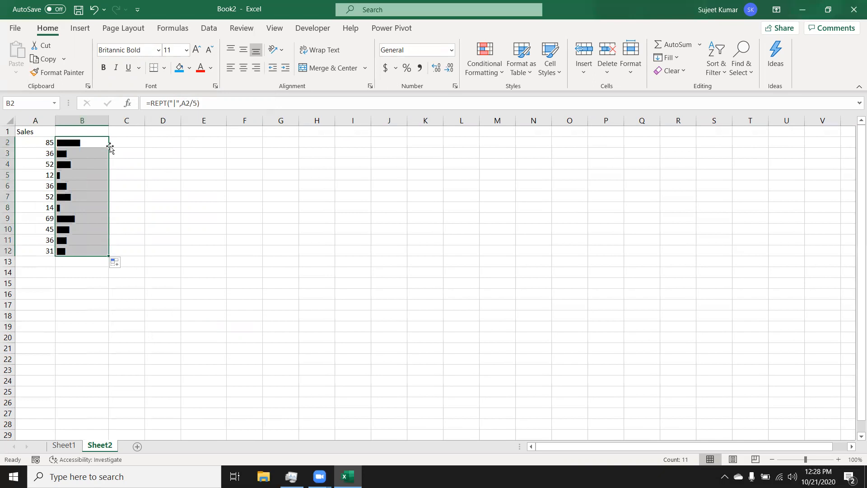
Enter =A2 in cell J6 and fill the formula right into K6
left_click(387, 184)
type("=")
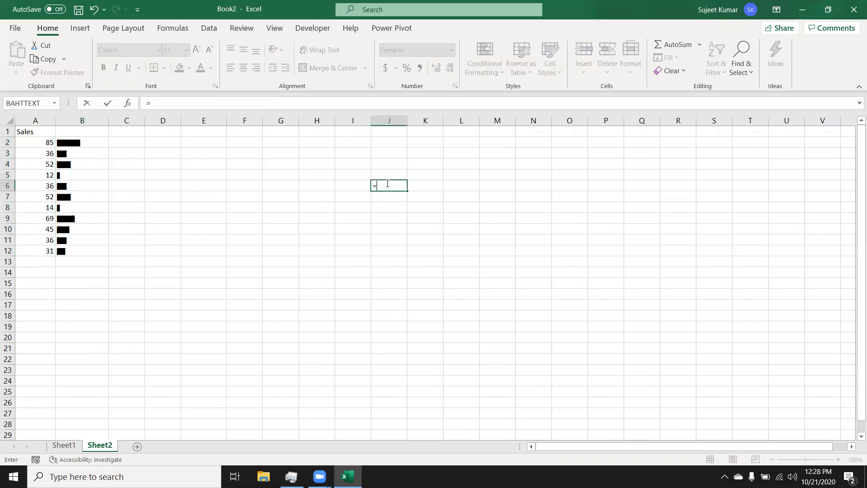
left_click(40, 143)
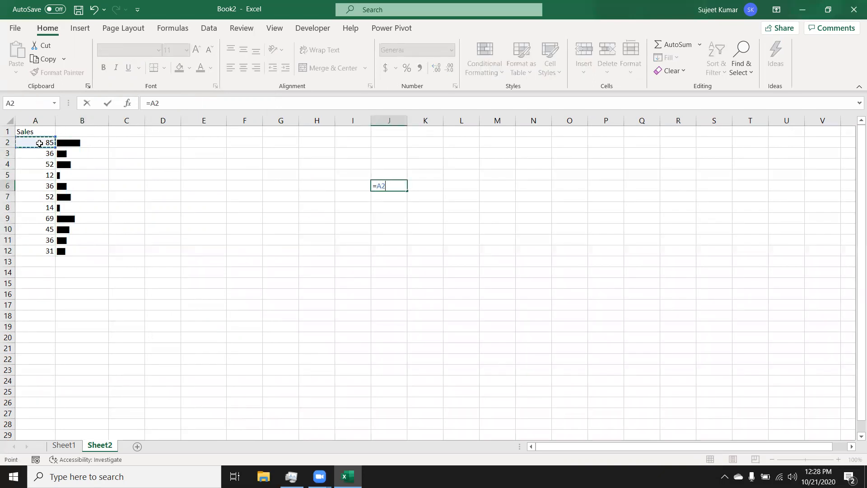
key("Return")
key("Up")
key("shift+Right")
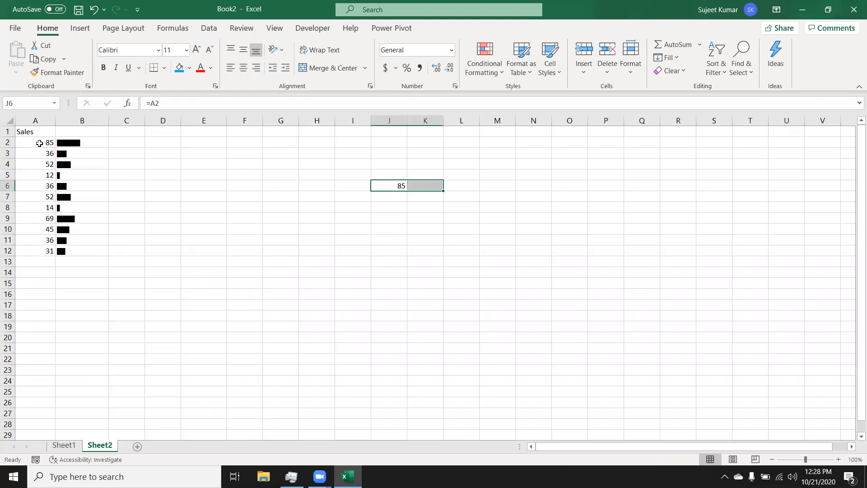
key("ctrl+r")
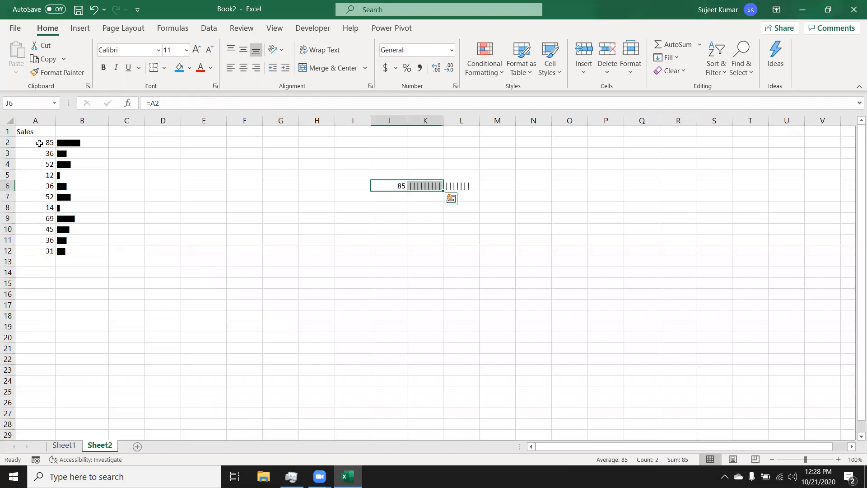
Copy the bar formatting from cell B2 to K6 with Format Painter
left_click(65, 142)
left_click(58, 73)
left_click(422, 186)
left_click(362, 272)
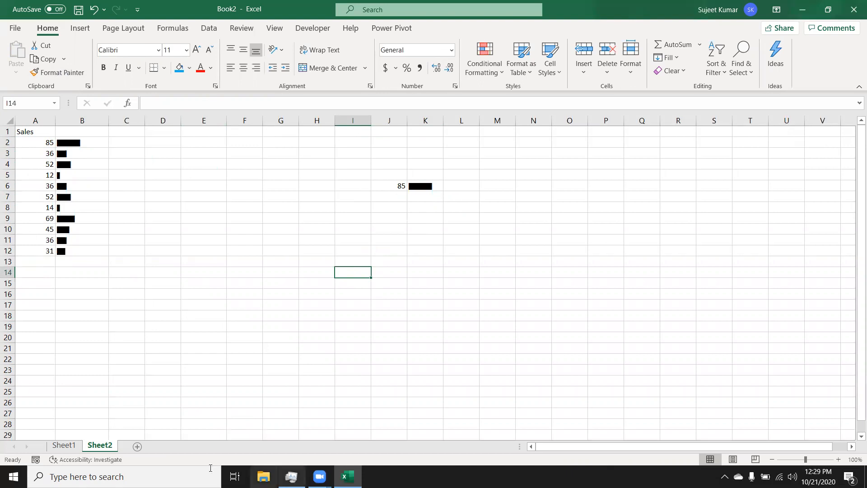
Add a new blank worksheet after Sheet2
left_click(140, 446)
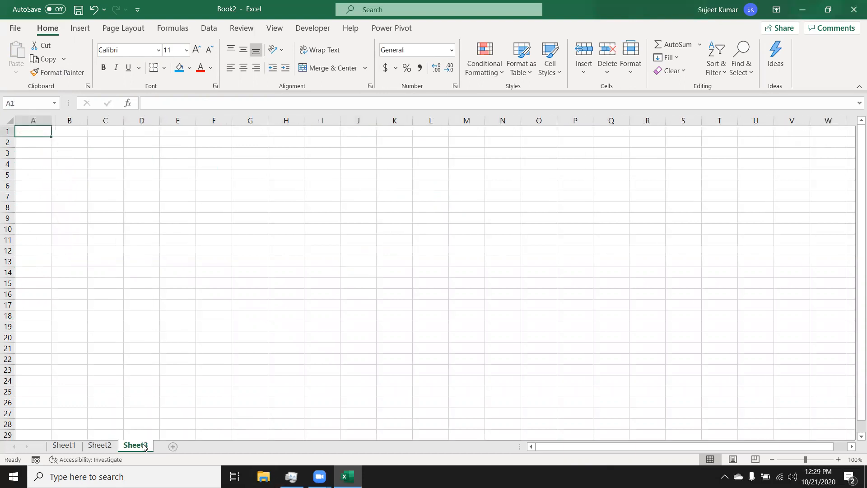
Enter the header Profit / Loss in cell A1 of the new sheet
type("s")
key("BackSpace")
type("Pro")
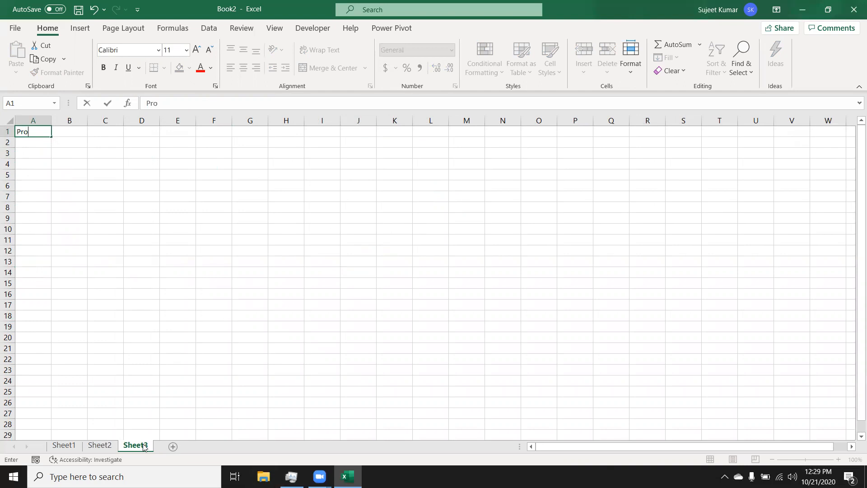
type("fit / Loss")
key("Return")
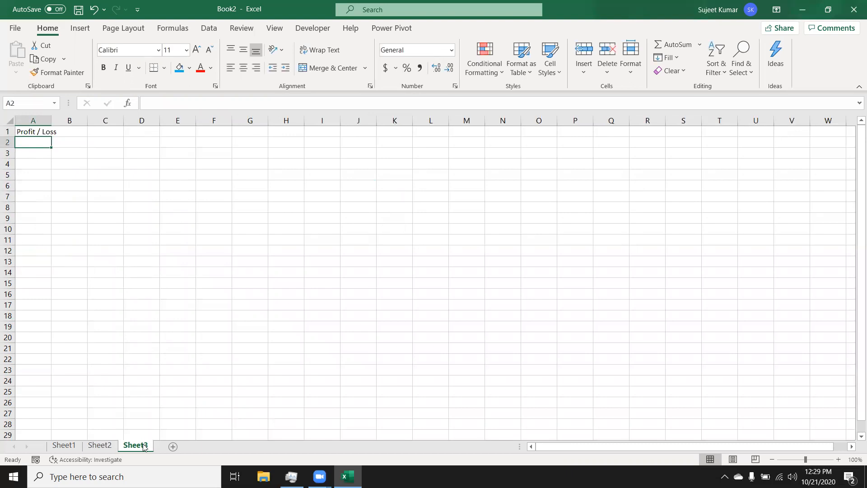
Enter 85, -95, 65, 85, -85, 25, -95, -74, 15 and 36 in A2 to A11 and autofit column A's width
type("85")
key("Return")
type("-95")
key("Return")
type("65")
key("Return")
type("85")
key("Return")
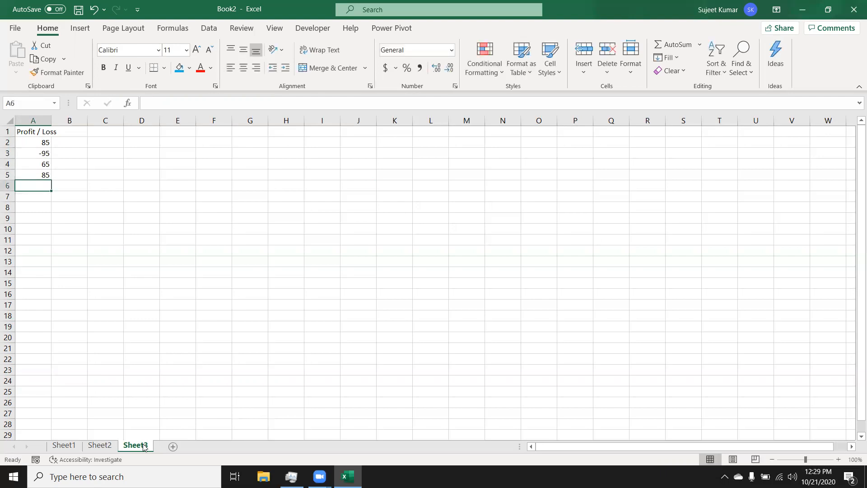
type("-8")
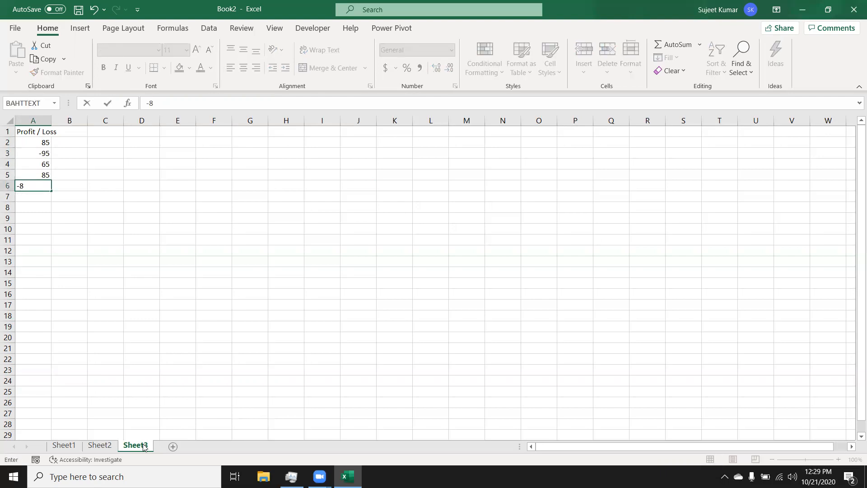
type("5")
key("Return")
type("25")
key("Return")
type("-")
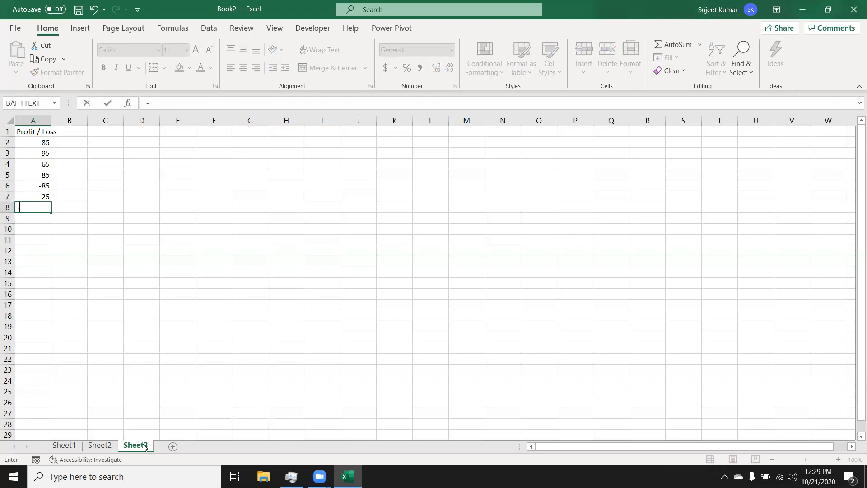
type("95")
key("Return")
type("-74")
key("Return")
type("15")
key("Return")
type("36")
key("Return")
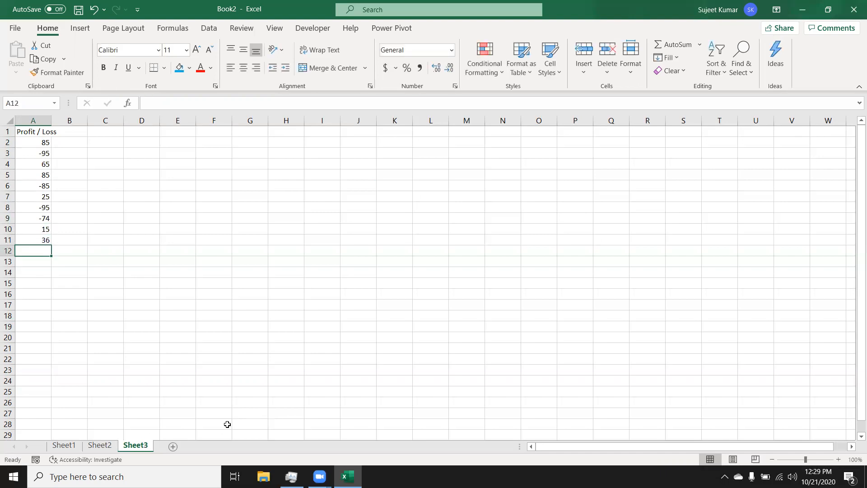
double_click(51, 121)
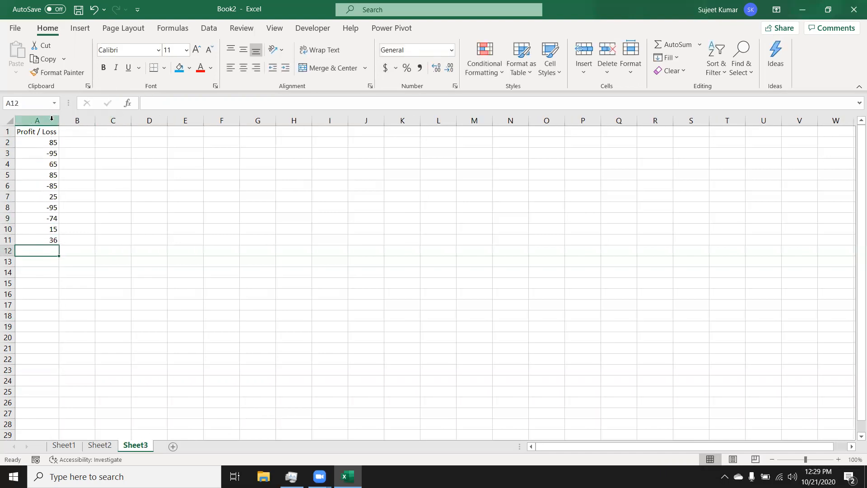
Enter =IF(A2<0,REPT("|",ABS(A2)),"") in cell B2 to draw bars for losses
left_click(74, 141)
type("=i")
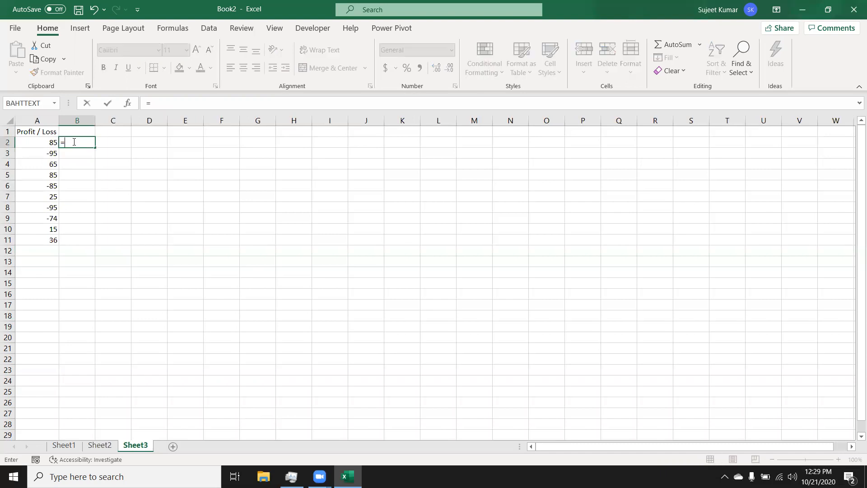
key("Tab")
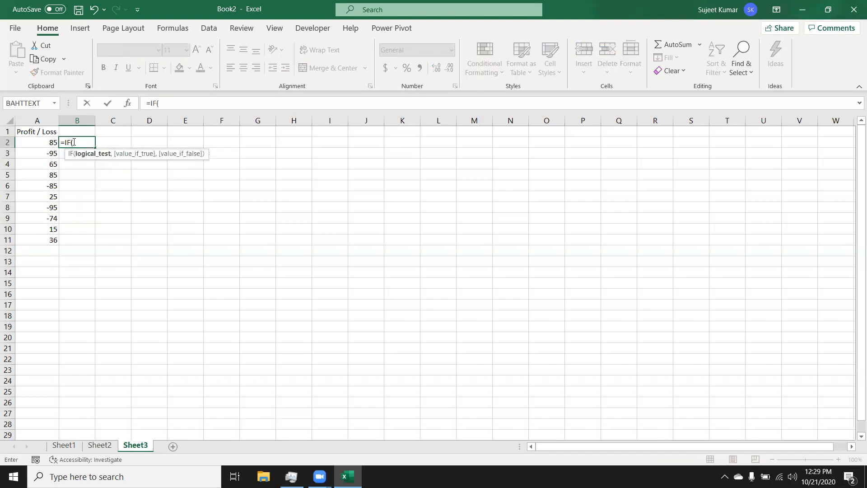
key("Left")
type("<0,re")
key("Down")
key("Down")
key("Tab")
type("\"")
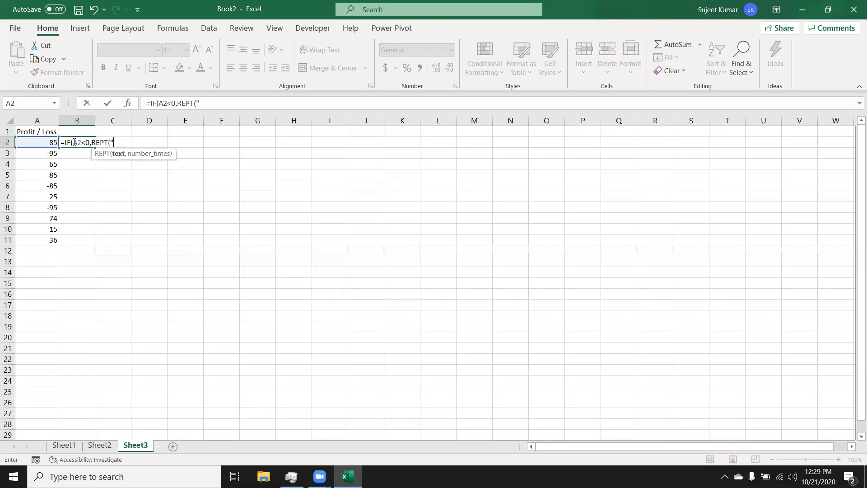
type("|\",abs")
key("Tab")
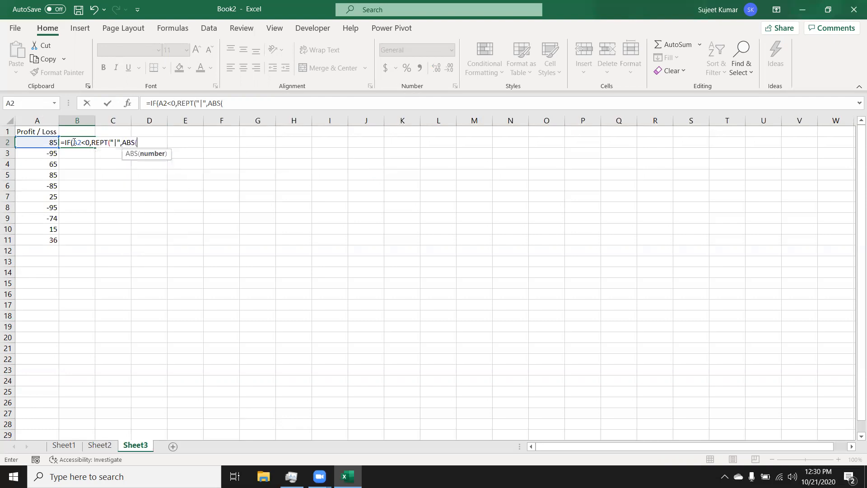
left_click(30, 144)
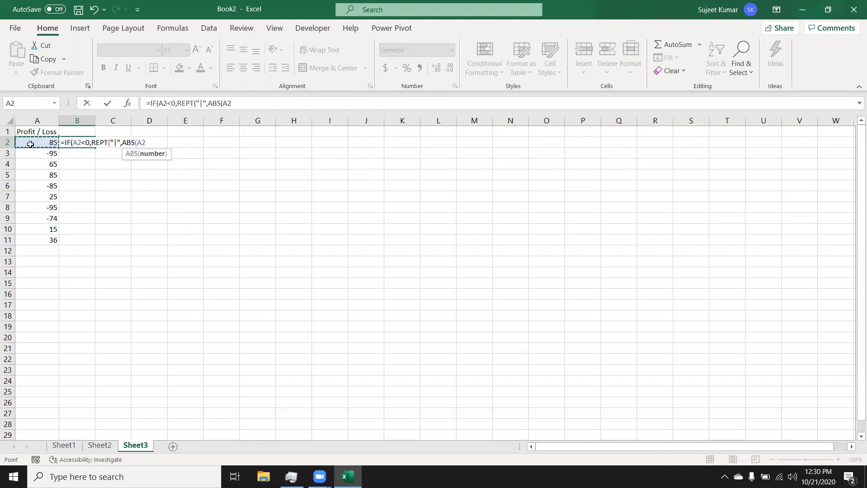
type(")),")
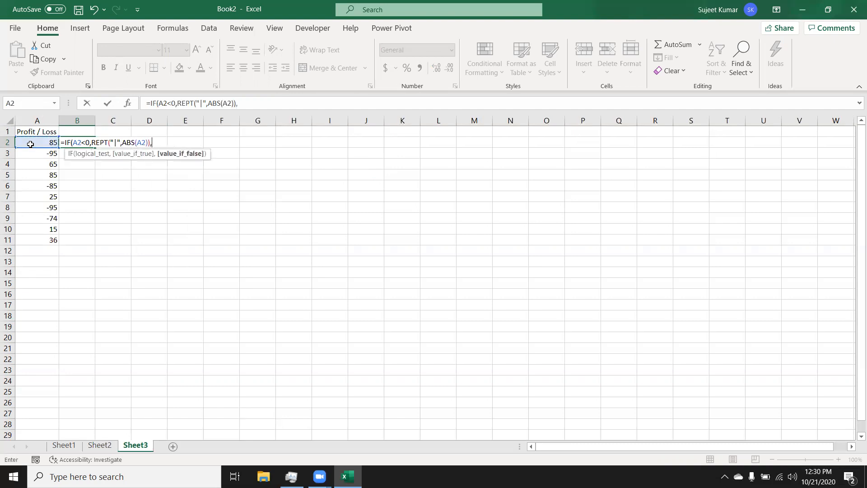
type("\"\")")
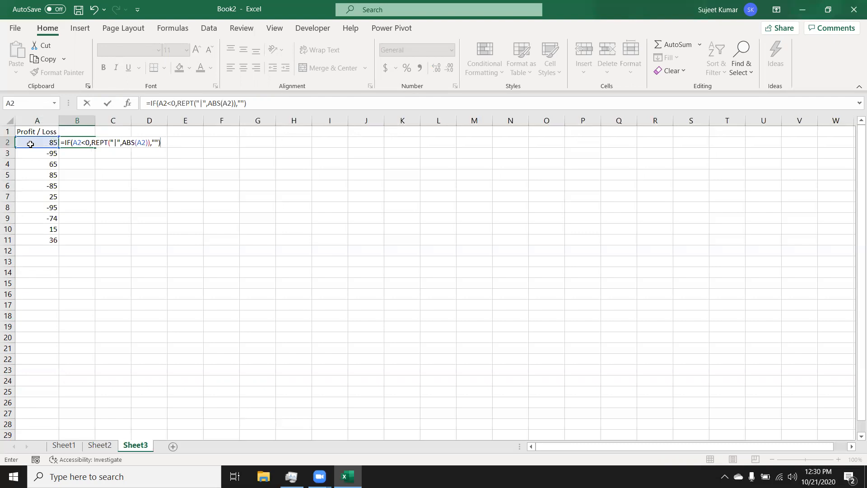
key("Return")
key("Up")
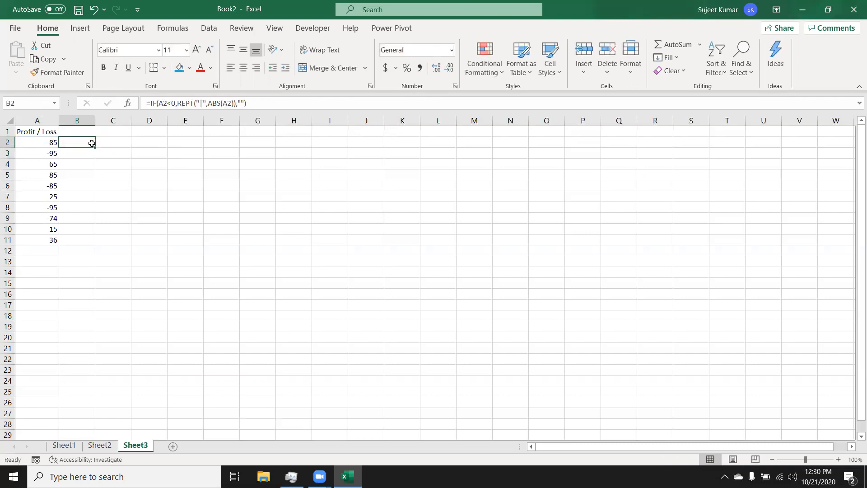
Divide ABS(A2) by 5 in the B2 formula and fill it down to B11
left_click(234, 106)
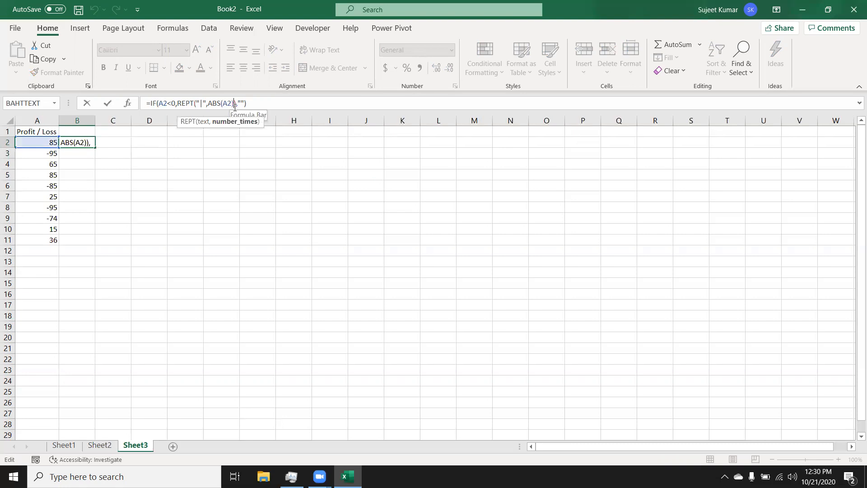
key("Return")
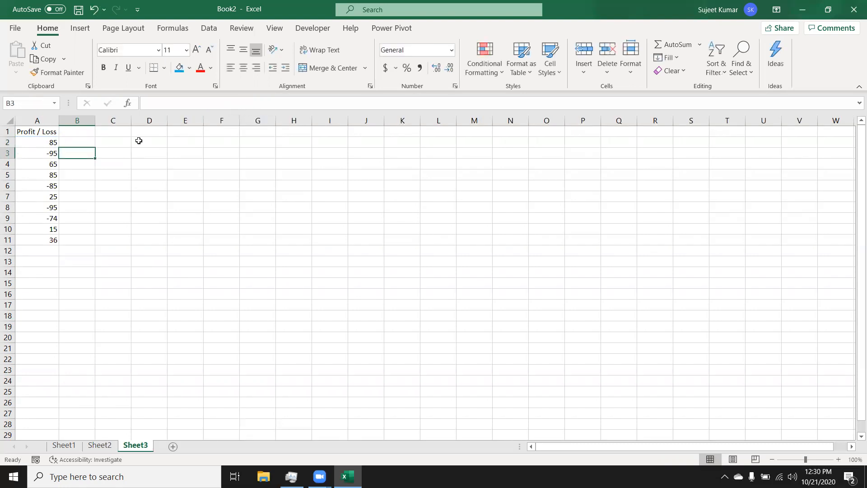
left_click(88, 140)
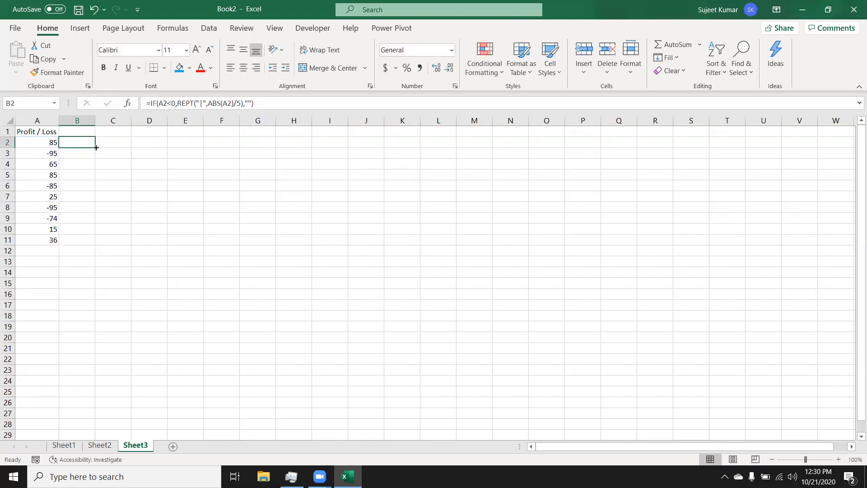
double_click(96, 147)
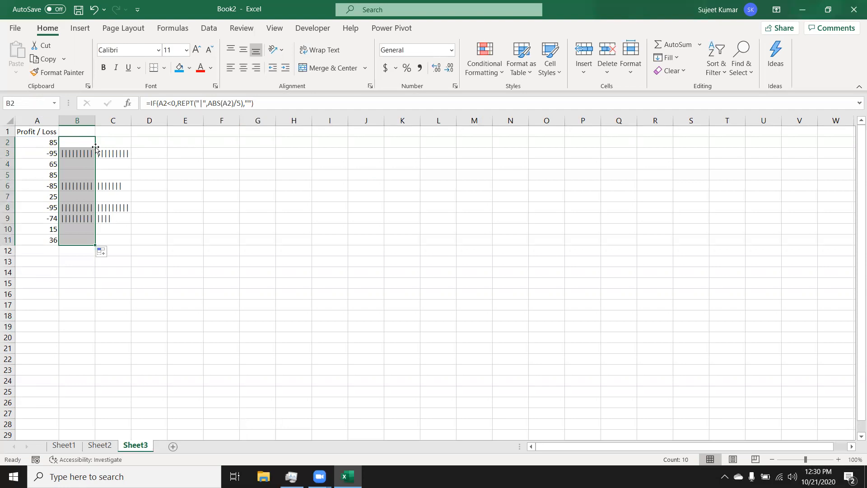
Enter =IF(A2>0,REPT("|",A2/5)) in cell C2 to draw bars for profits
left_click(110, 142)
type("=")
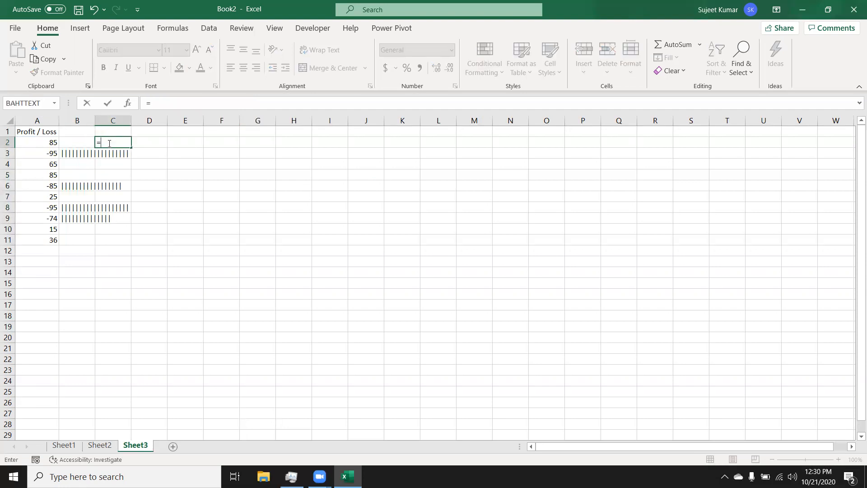
type("if")
key("Tab")
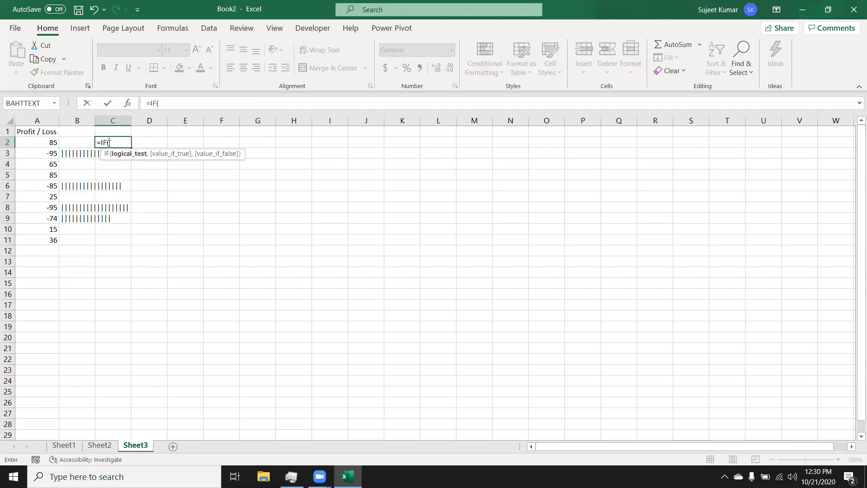
left_click(45, 145)
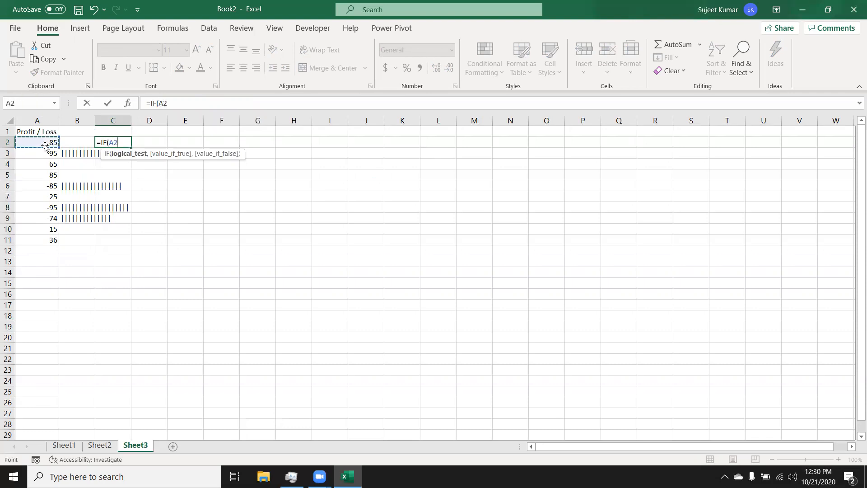
type(">0,re")
key("Down")
key("Down")
key("Tab")
type("\"|\",")
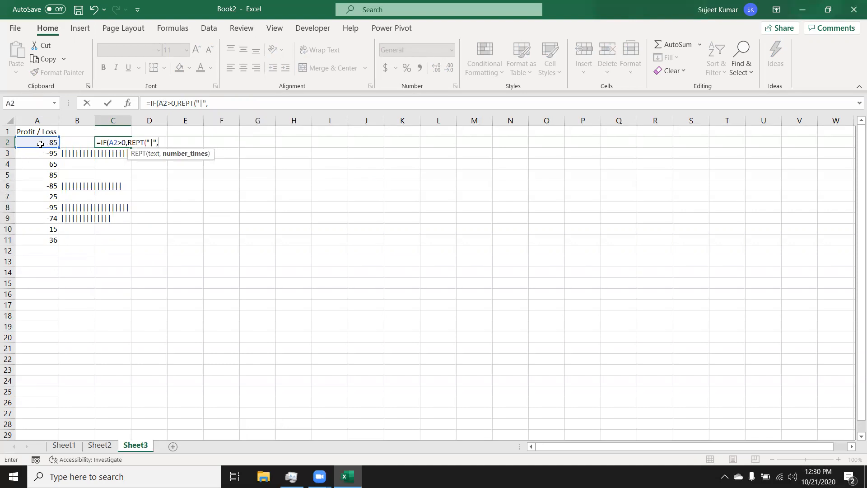
left_click(39, 143)
type("/5")
key("Return")
key("Return")
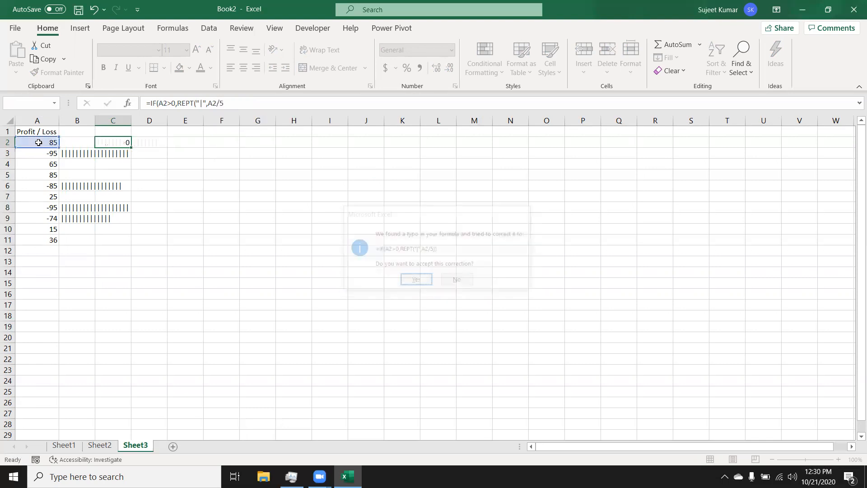
Add "" as the value-if-false argument of the C2 formula and fill it down to C11
left_click(125, 141)
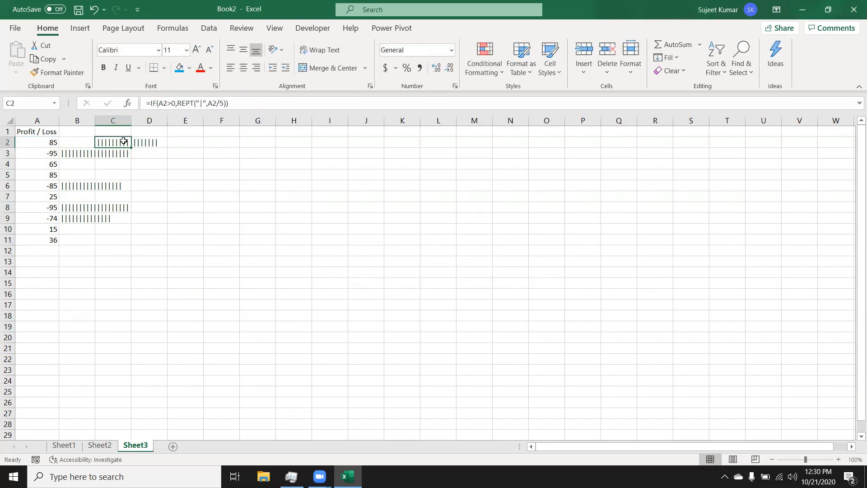
left_click(227, 103)
type(",\"\"")
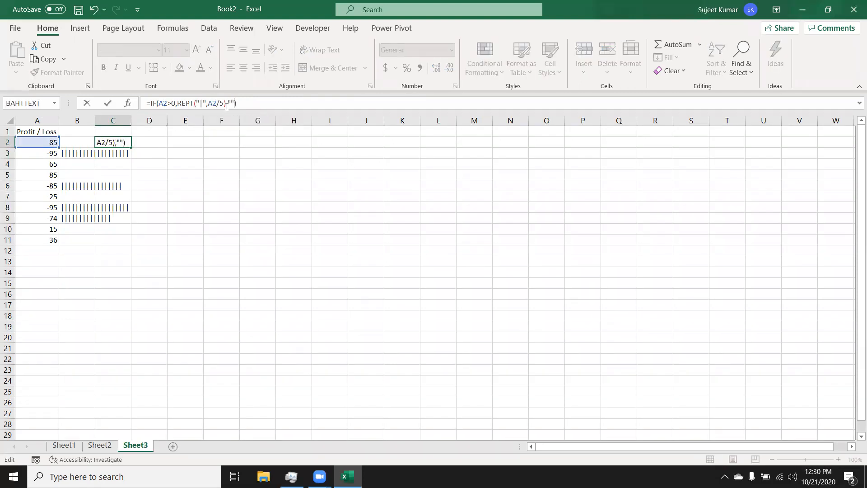
key("Return")
left_click(128, 141)
double_click(131, 147)
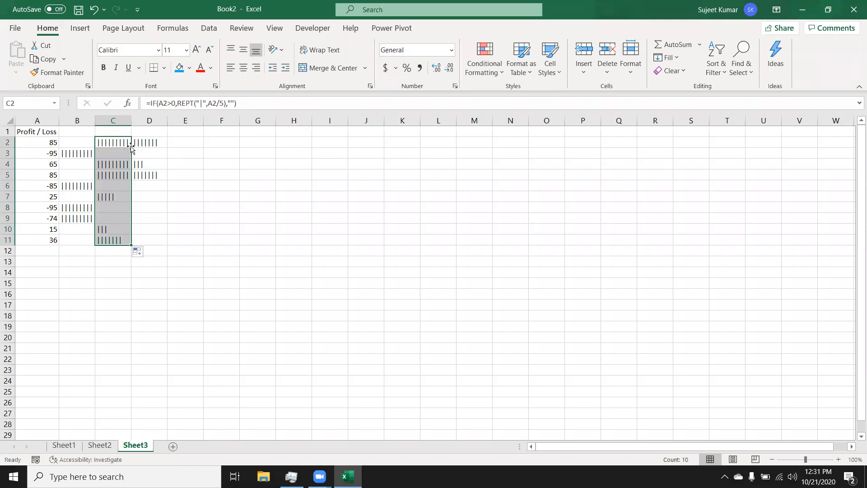
Set the font of the bar cells B2:C11 to Britannic Bold
key("shift+Left")
left_click(124, 51)
type("Br")
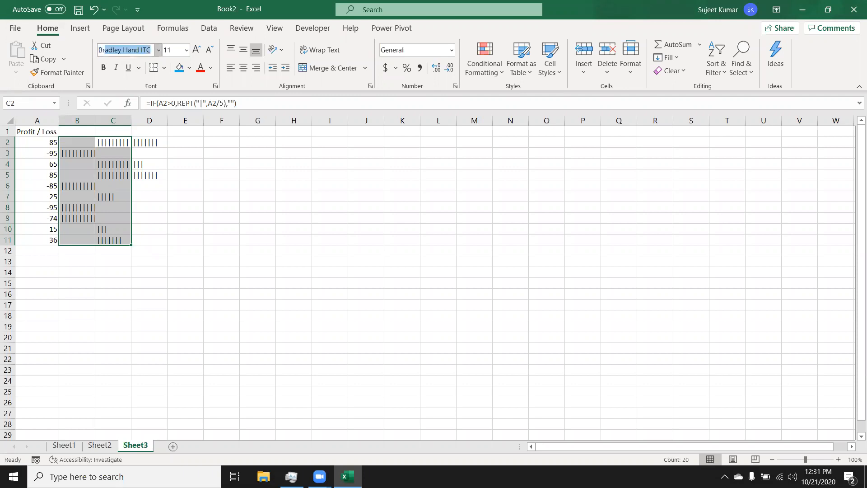
key("Return")
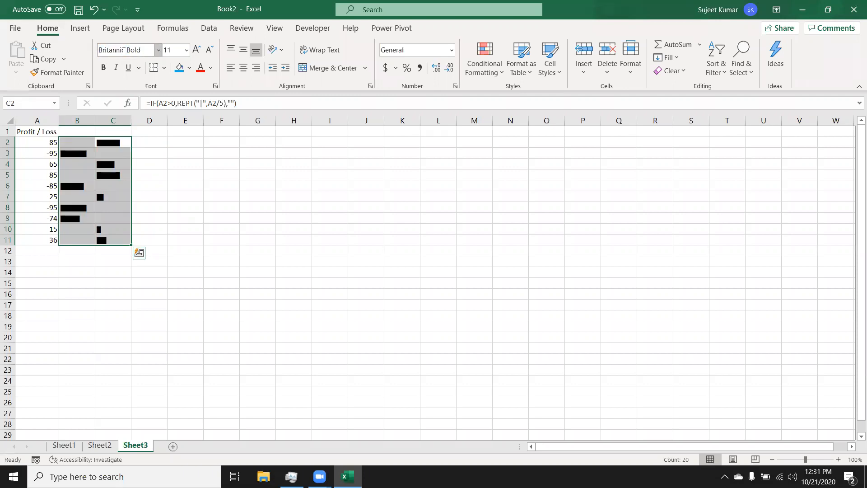
Color the profit bars in C2:C11 light green
left_click_drag(111, 143, 104, 240)
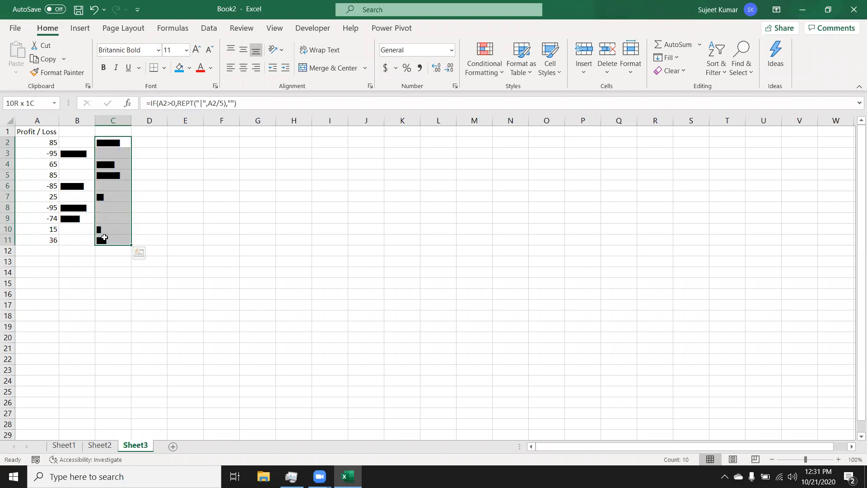
left_click(211, 68)
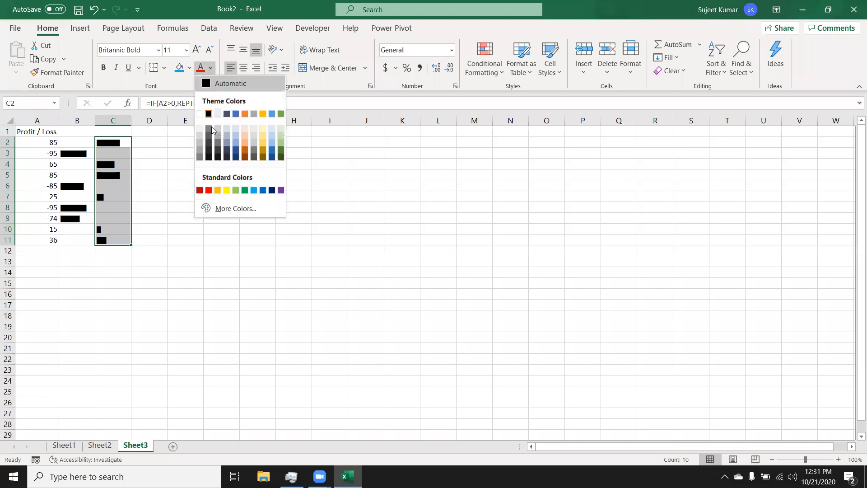
left_click(235, 189)
Color the loss bars in B2:B11 red and align them to the right
left_click_drag(77, 142, 77, 240)
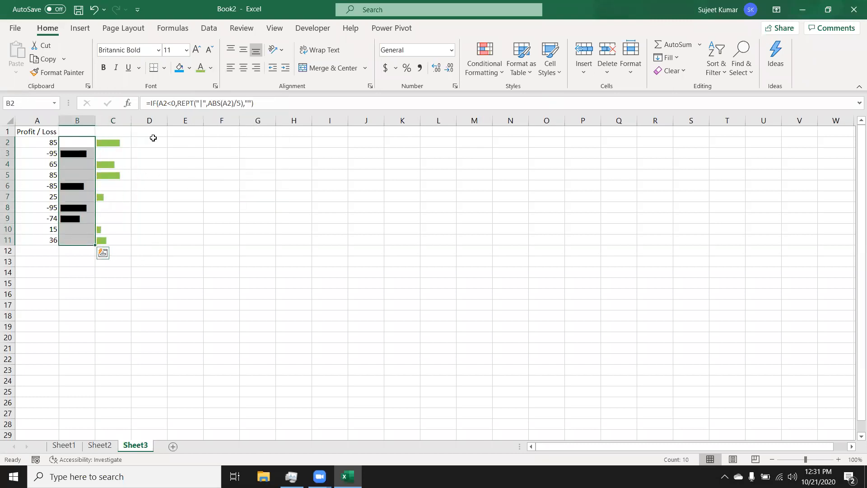
left_click(211, 69)
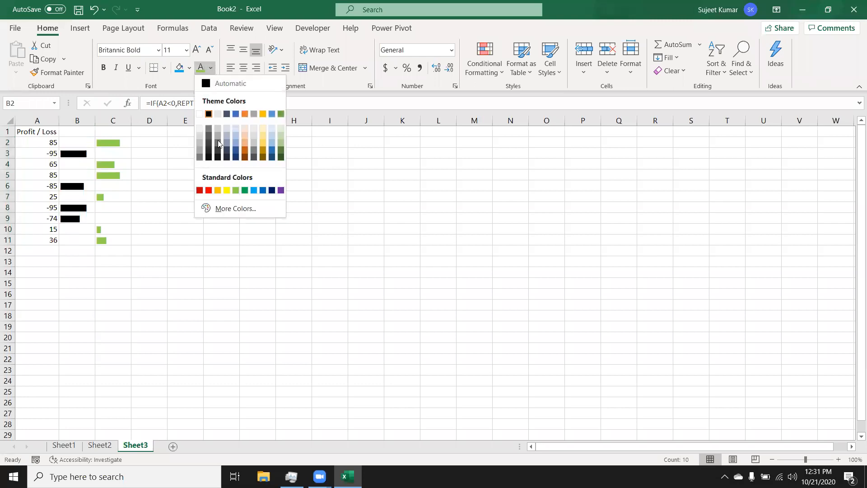
left_click(208, 190)
left_click(259, 70)
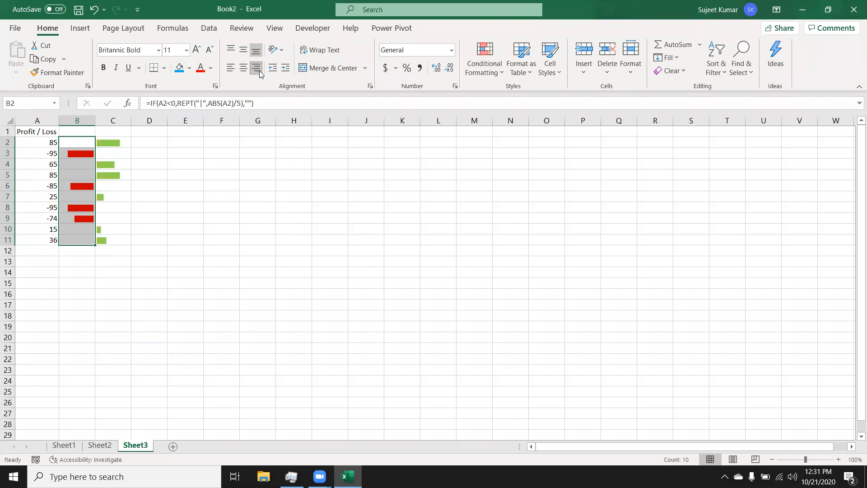
Add a right border to cells B1:B11 as the vertical axis between the loss and profit bars
left_click(76, 131)
left_click_drag(76, 131, 75, 237)
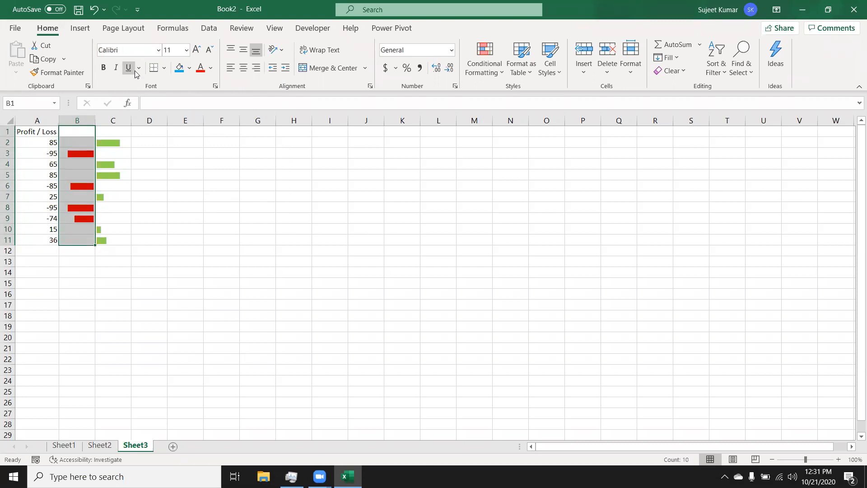
left_click(164, 69)
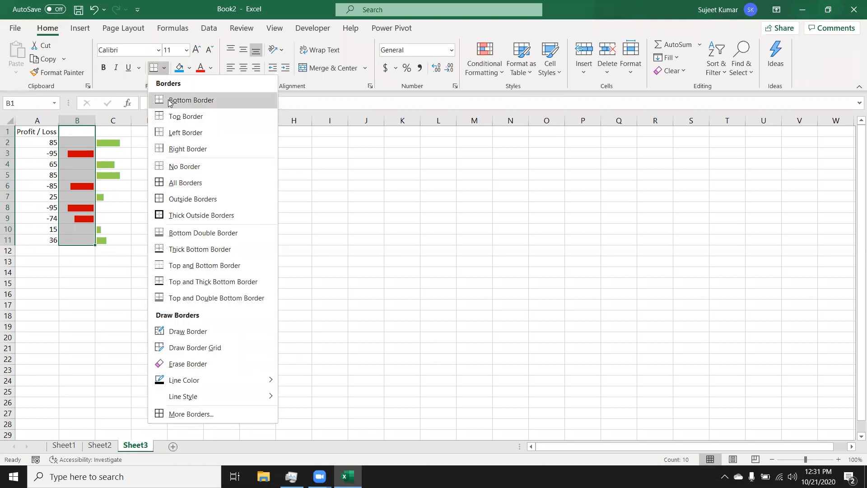
left_click(166, 152)
left_click(141, 228)
Add a top border to cells B12:C12 as the chart's horizontal baseline
left_click_drag(83, 249, 103, 248)
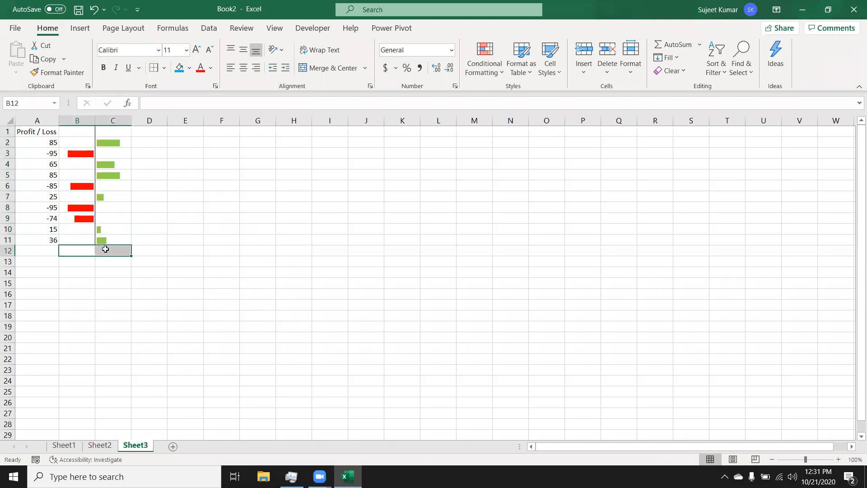
left_click(164, 69)
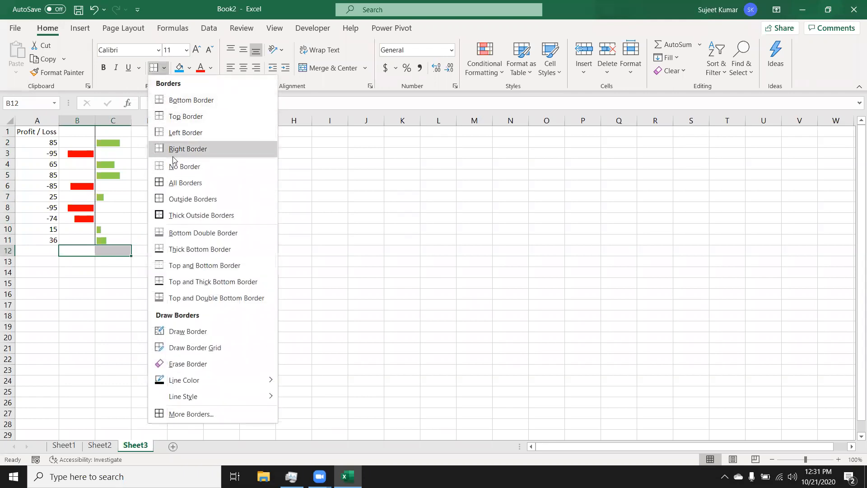
left_click(174, 116)
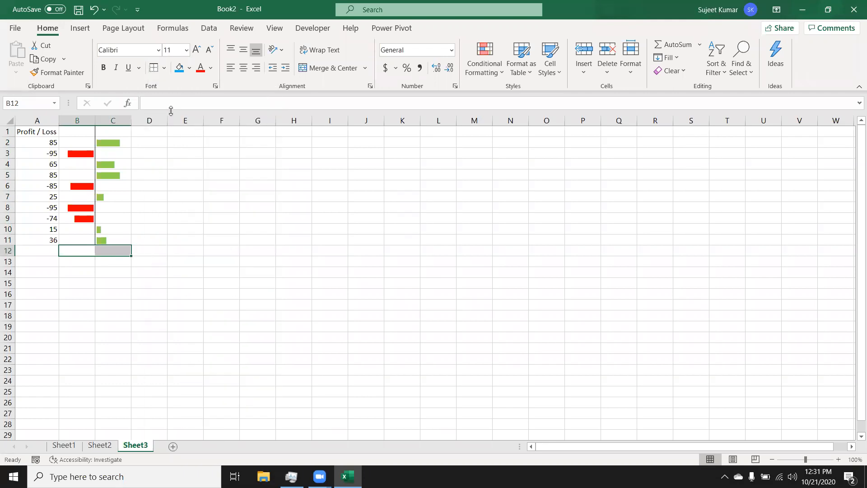
left_click(141, 264)
Merge and center cells B12:C12
left_click_drag(83, 253, 102, 253)
left_click(317, 68)
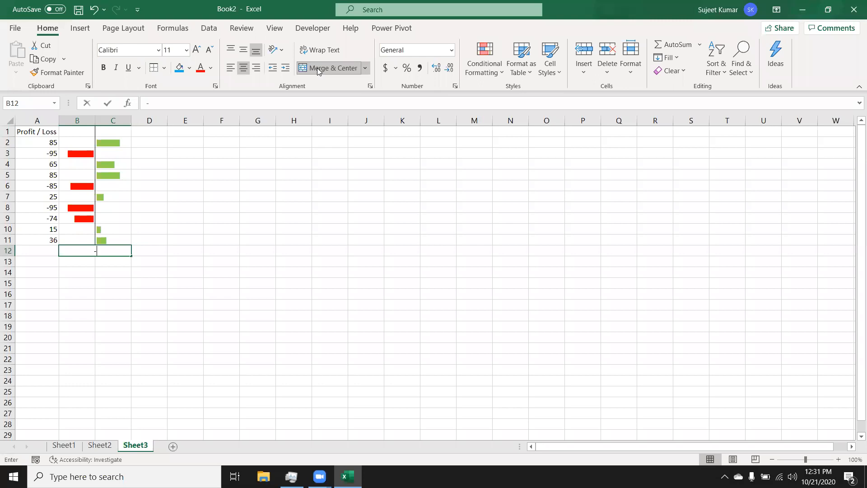
Try to enter the axis label "- 0 +" in the merged cell B12
type("-0")
key("BackSpace")
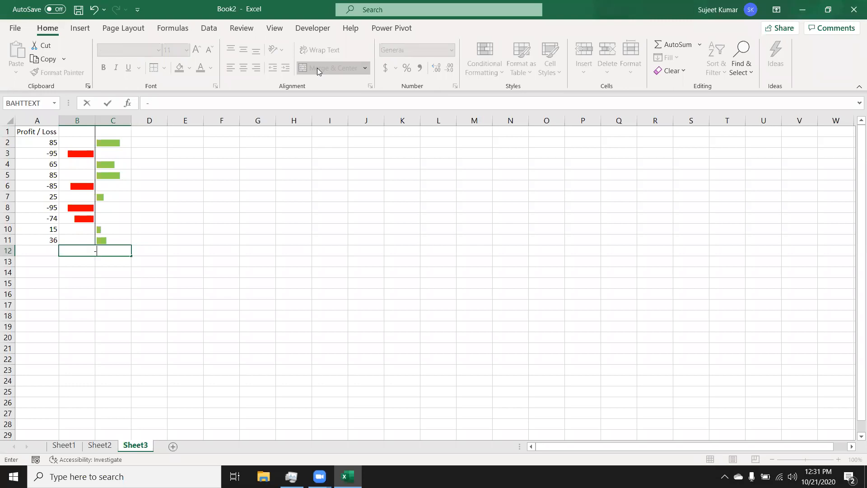
type("0 +")
key("Return")
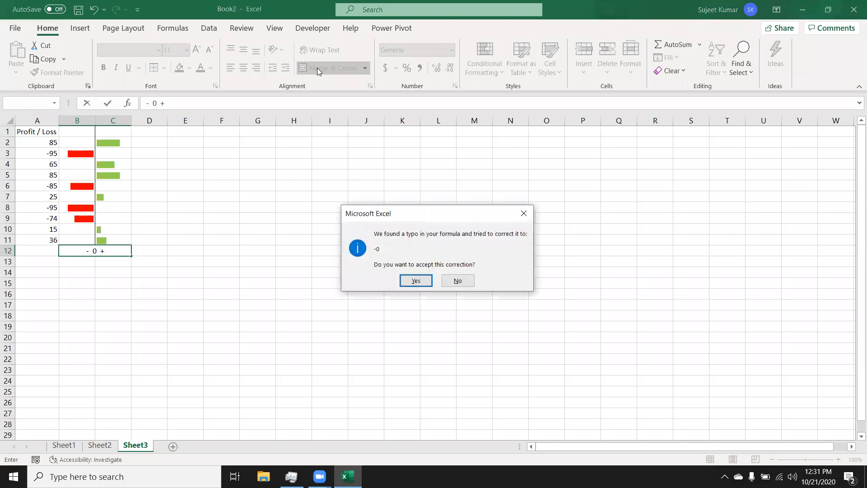
key("Return")
key("Up")
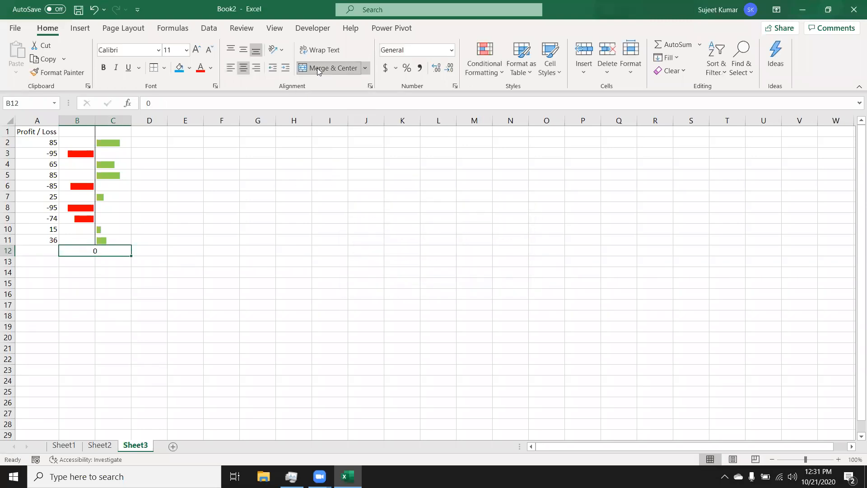
Enter the axis label '- 0 + as text in the merged cell B12 and hide the sheet's gridlines
type("'")
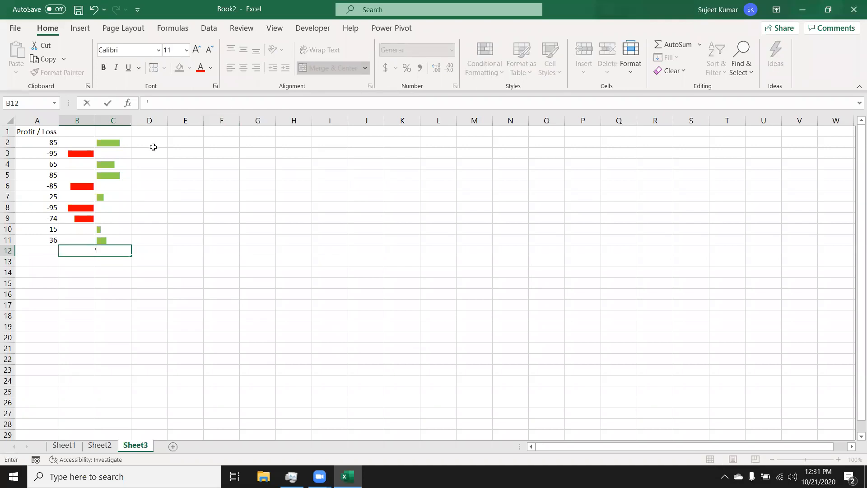
type("-   0  +")
key("Return")
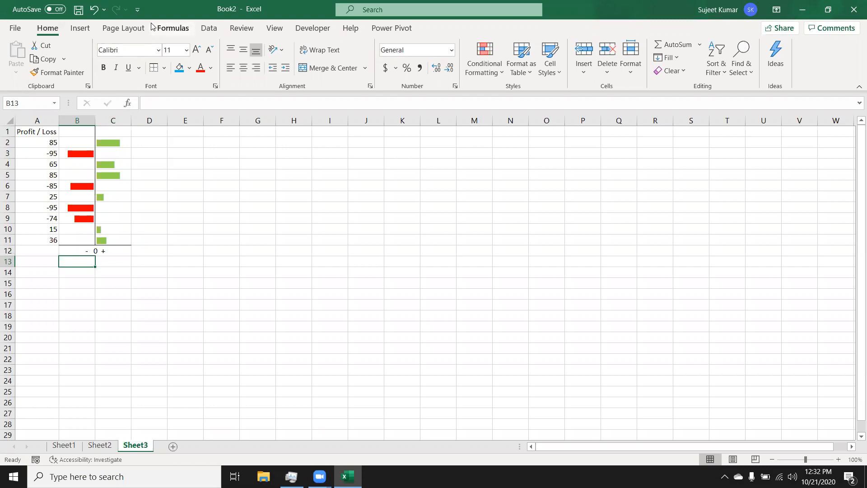
left_click(123, 28)
left_click(391, 61)
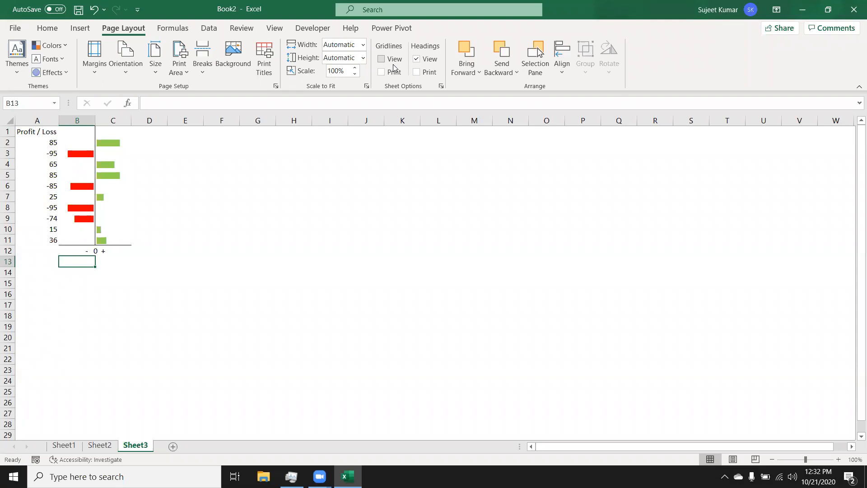
Demonstrate absolute values by entering -556 in H9 and the formula =ABS(H9) in I9
left_click(301, 220)
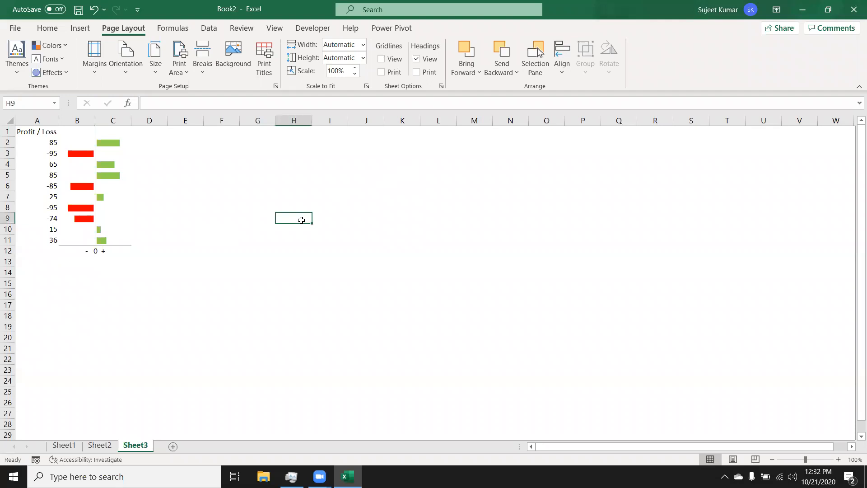
type("-556")
key("Return")
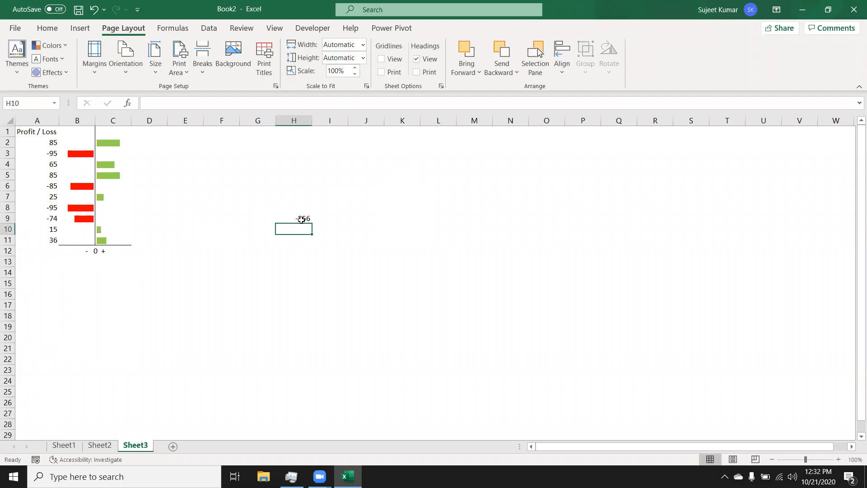
left_click(333, 225)
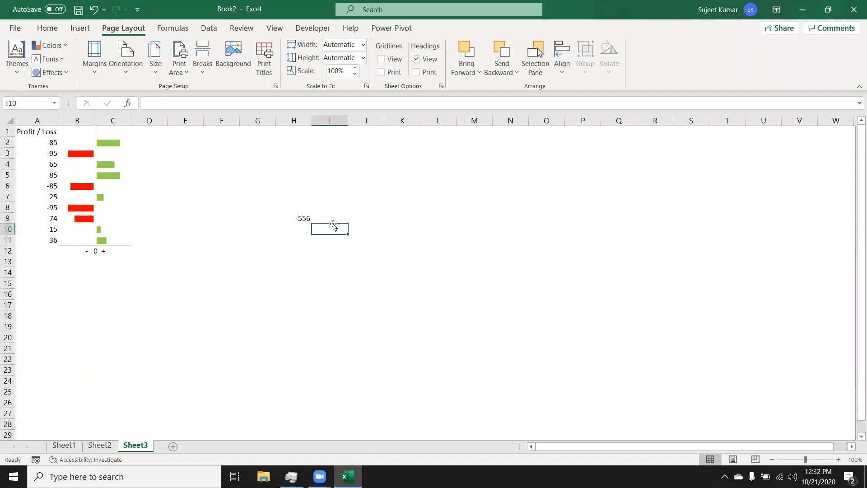
key("Up")
type("=abs")
key("Tab")
key("Left")
key("ctrl+Return")
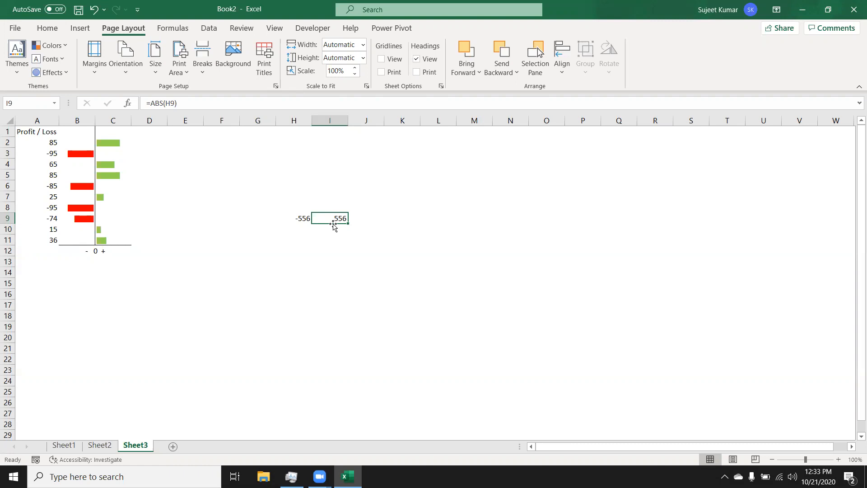
Add a new sheet and enter 5, 6, 7, 8, 4 and 9 across cells A3:F3
left_click(172, 446)
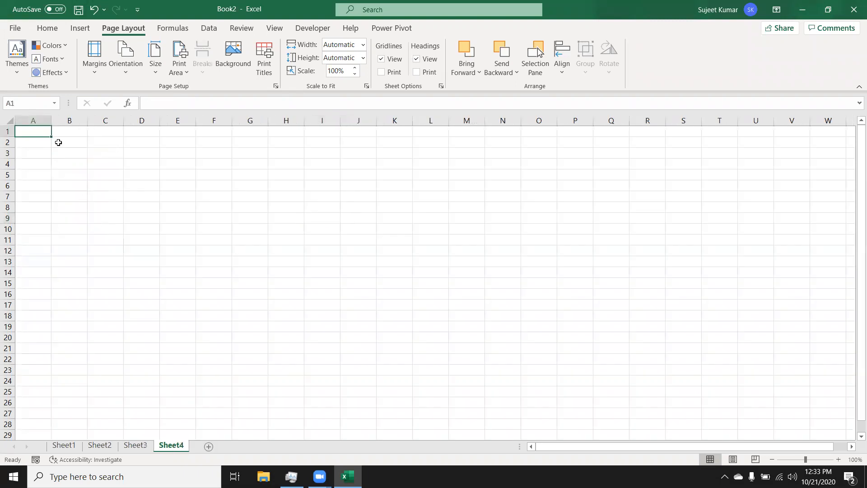
left_click(43, 154)
type("22")
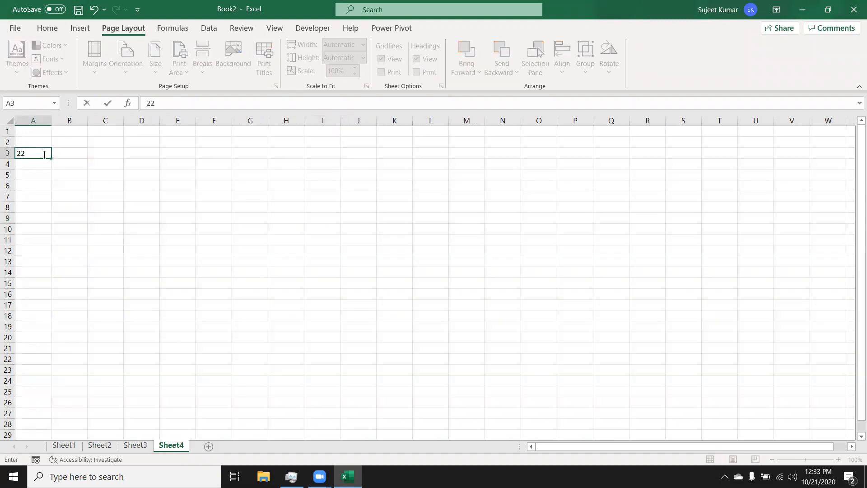
key("BackSpace")
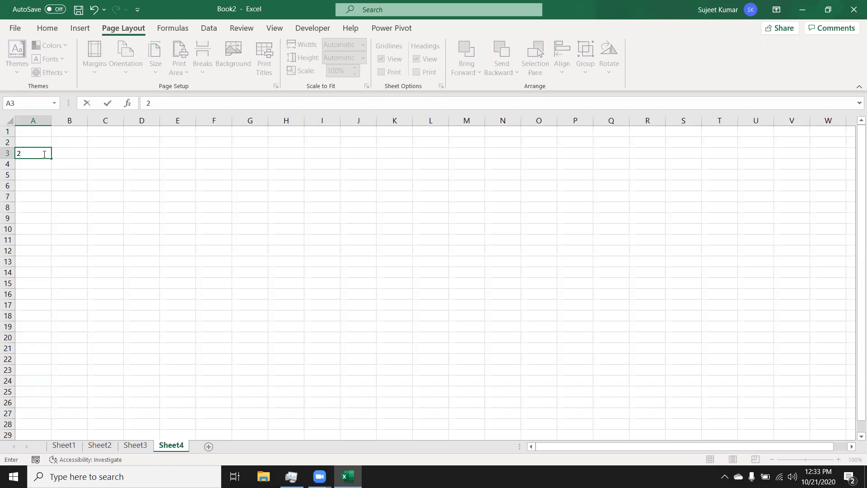
type("5")
key("Tab")
type("6")
key("Tab")
type("7")
key("Tab")
type("8")
key("Tab")
type("4")
key("Tab")
type("9")
key("Return")
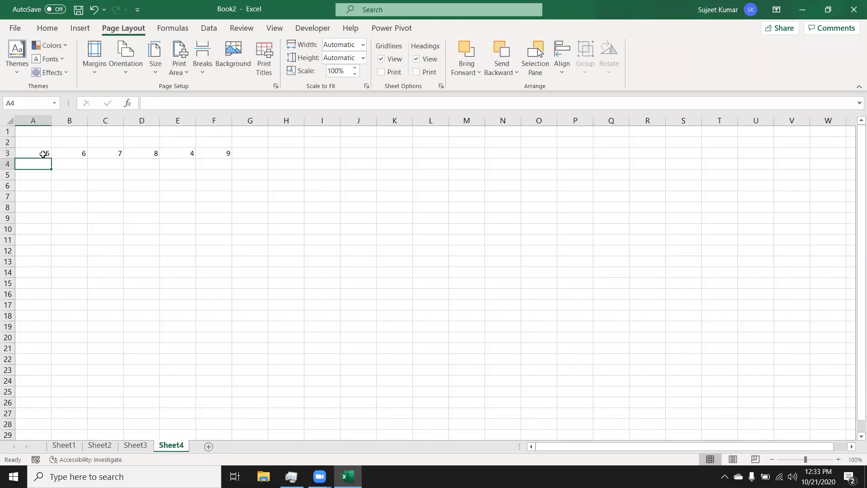
Insert a line sparkline in G3 from the data range A3:F3
left_click(265, 152)
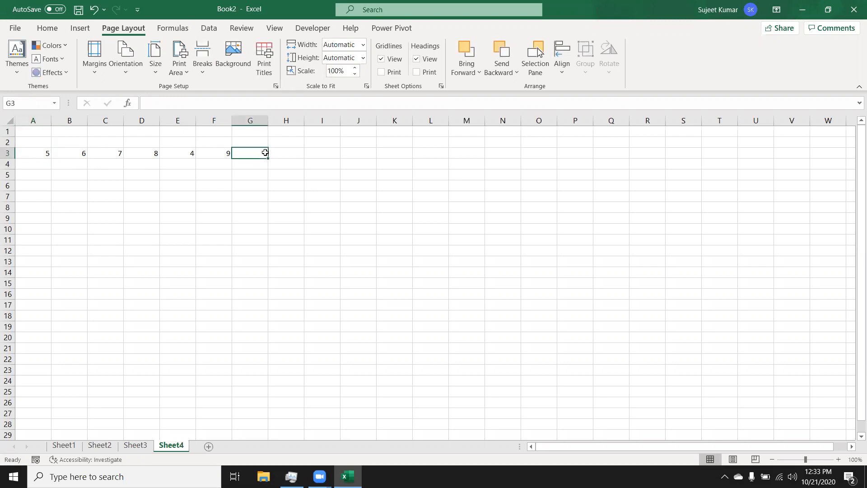
left_click(79, 29)
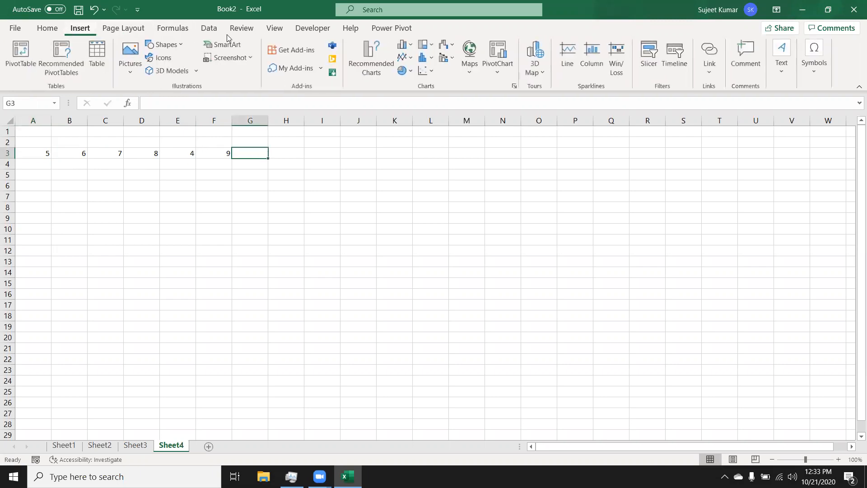
left_click(561, 73)
left_click_drag(42, 155, 212, 153)
key("Escape")
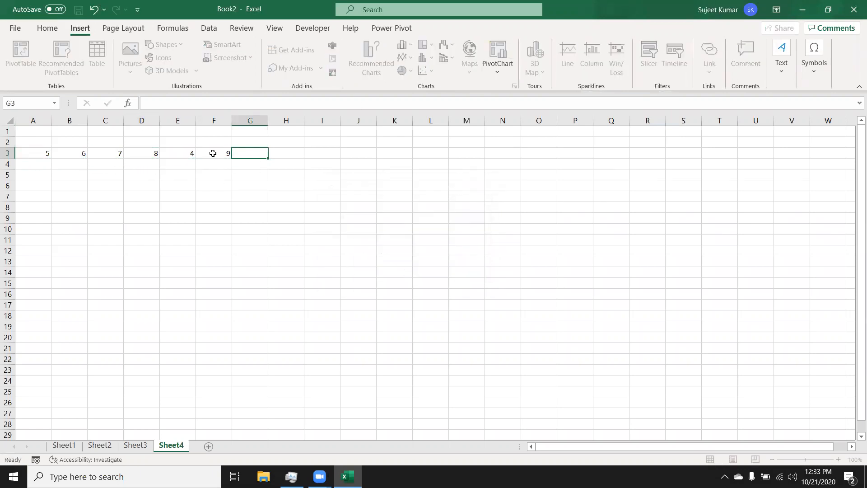
Insert a column sparkline in H3 from the data range A3:F3
left_click(275, 153)
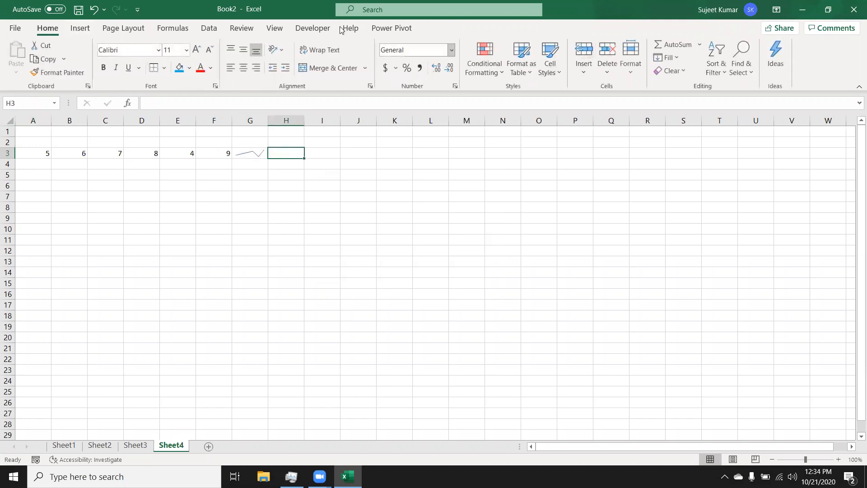
left_click(80, 29)
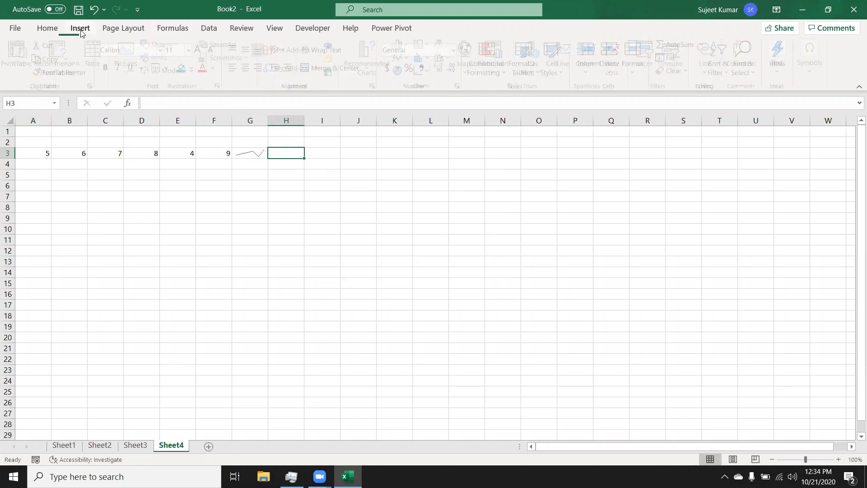
left_click(592, 58)
left_click_drag(41, 153, 212, 155)
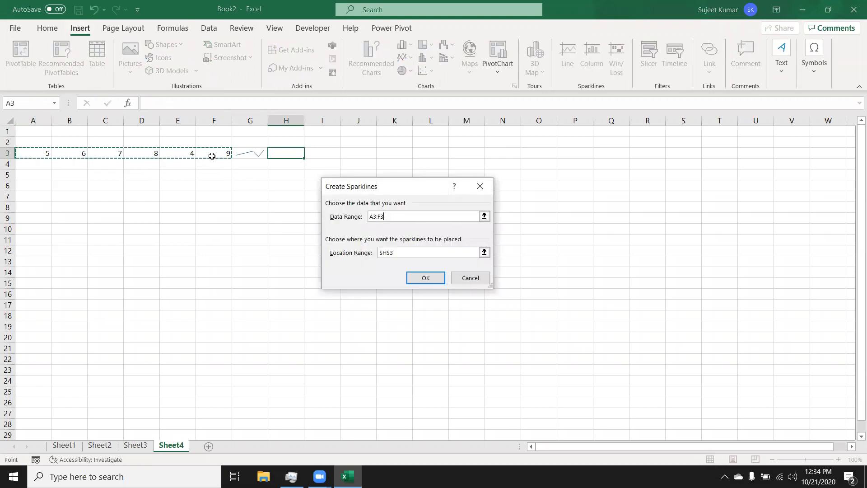
key("Return")
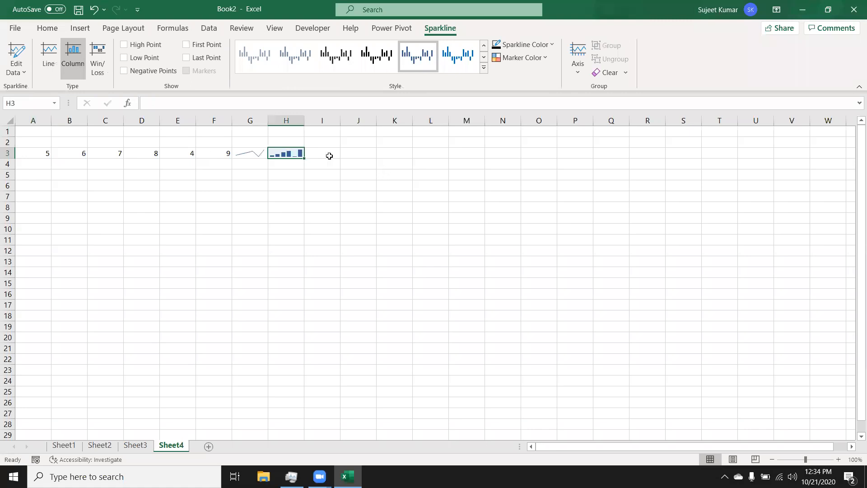
Reference the column sparkline cell H3 with a formula in H8
left_click(307, 153)
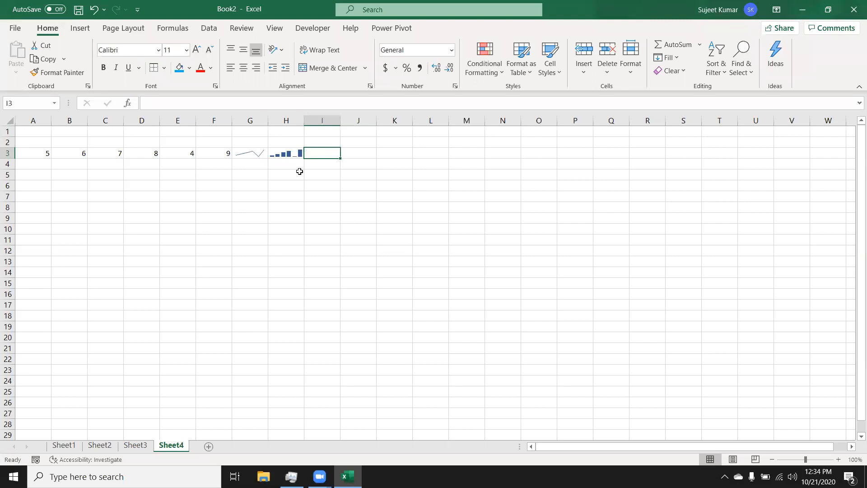
left_click(284, 209)
type("=")
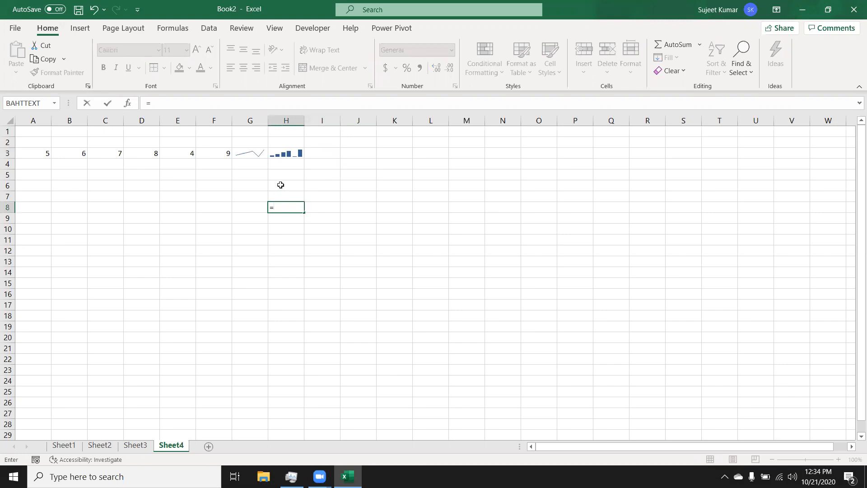
left_click(293, 153)
key("Return")
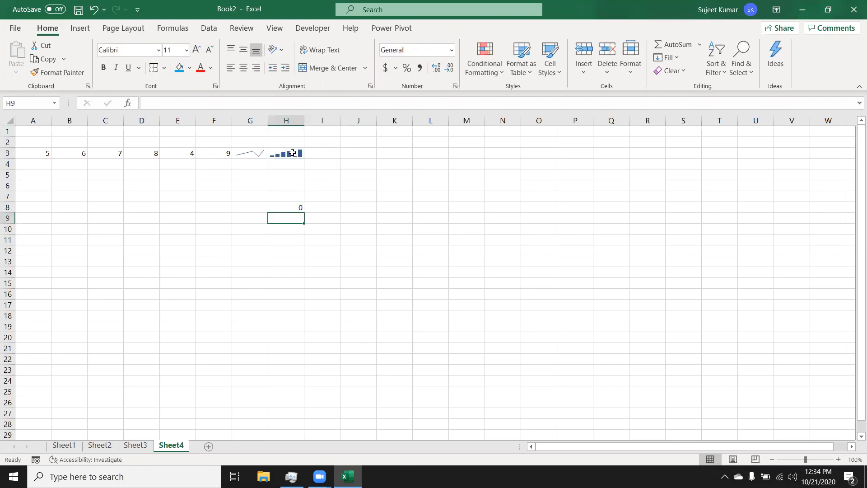
Delete columns G:H with the sparklines and the test formula
left_click_drag(250, 119, 292, 118)
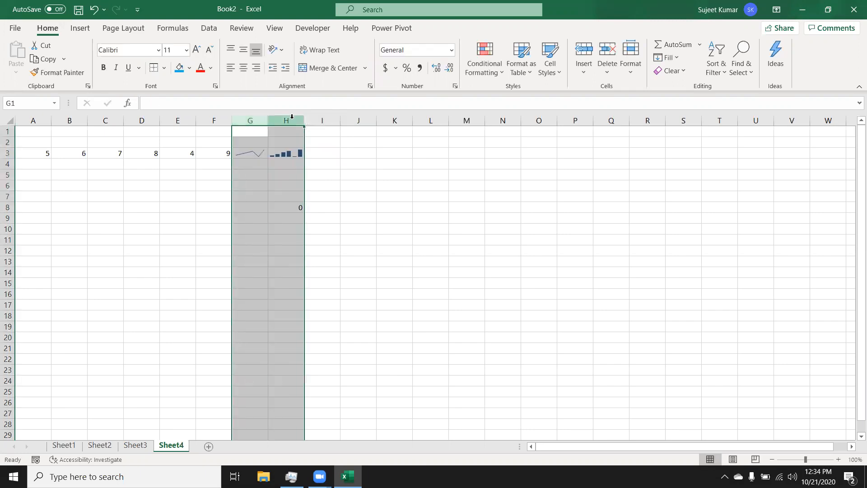
key("ctrl+minus")
Start a formula in G3 with =REPT("|",A3) followed by &CHAR(10)& as a line break
left_click(261, 155)
type("=re")
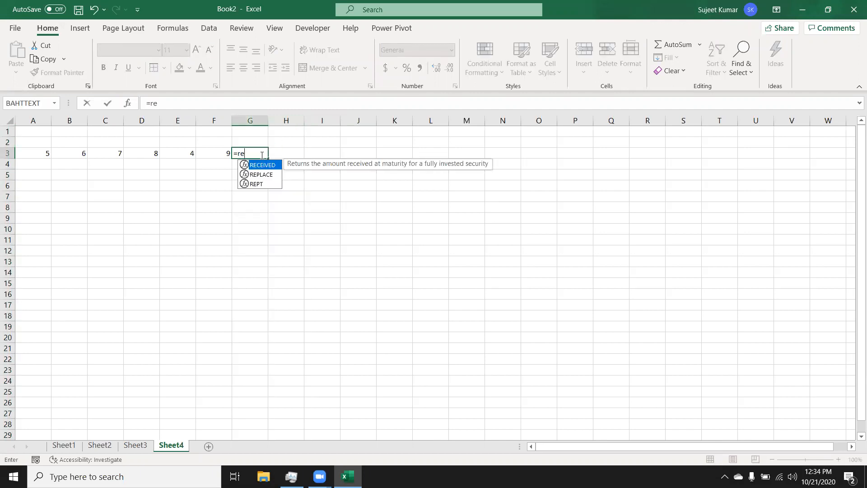
key("Down")
key("Down")
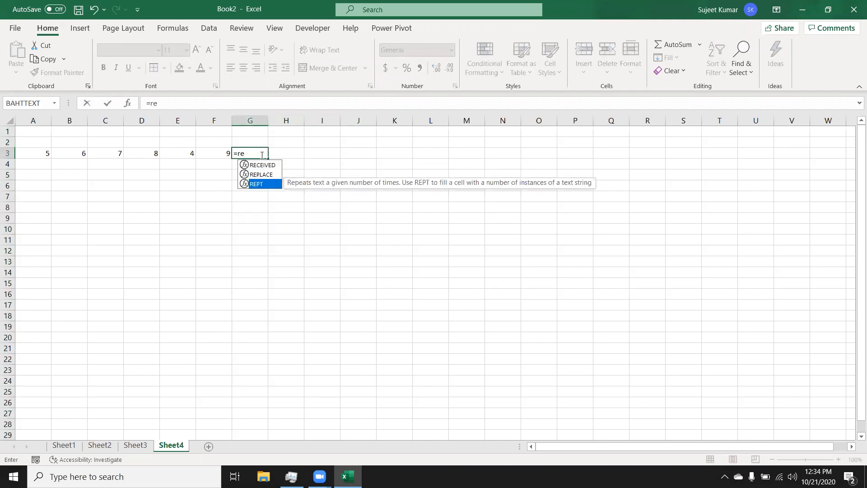
key("Tab")
type("\"")
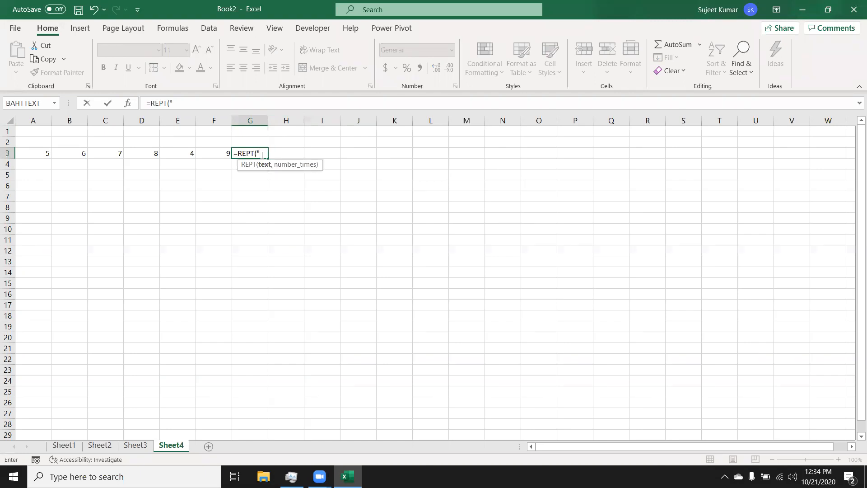
type("|\",")
left_click(44, 152)
type(")")
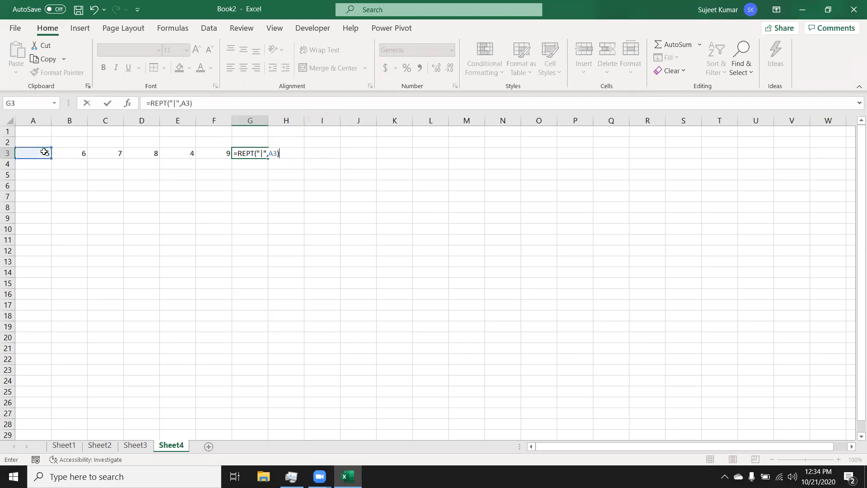
type("&CHAR(10)&")
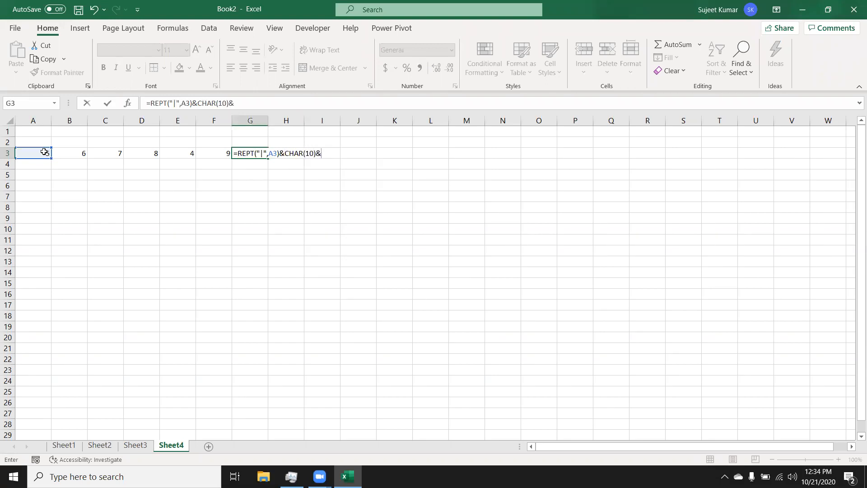
Extend the G3 formula with REPT("|",B3) and a trailing & operator
type("re")
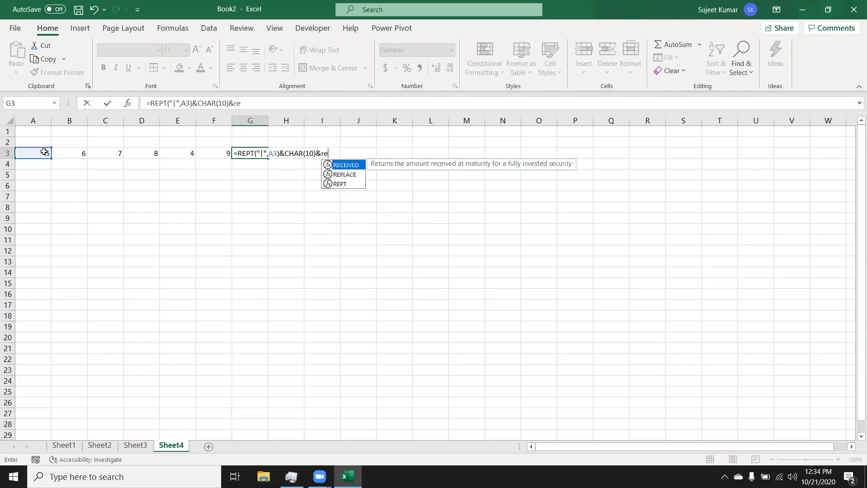
key("Down")
key("Down")
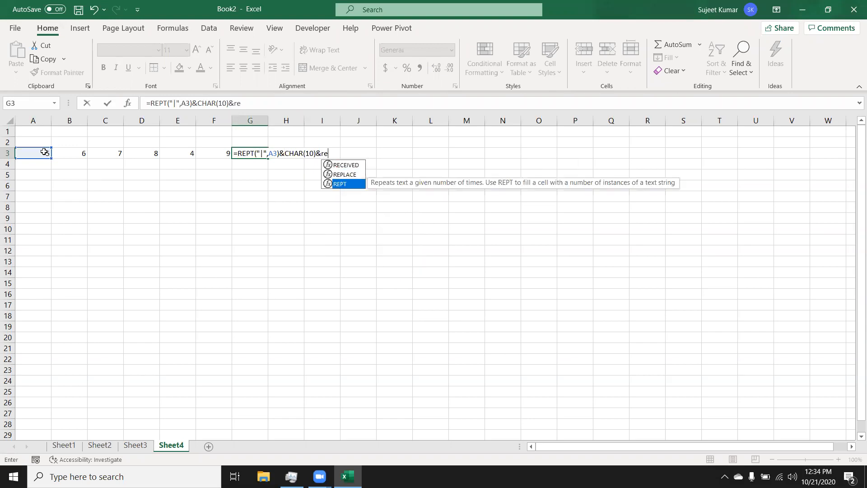
key("Tab")
type("\"|\",")
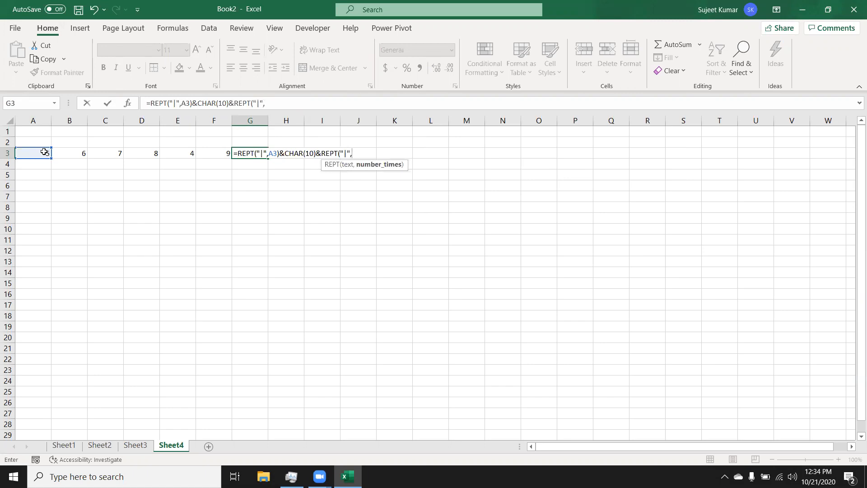
left_click(72, 154)
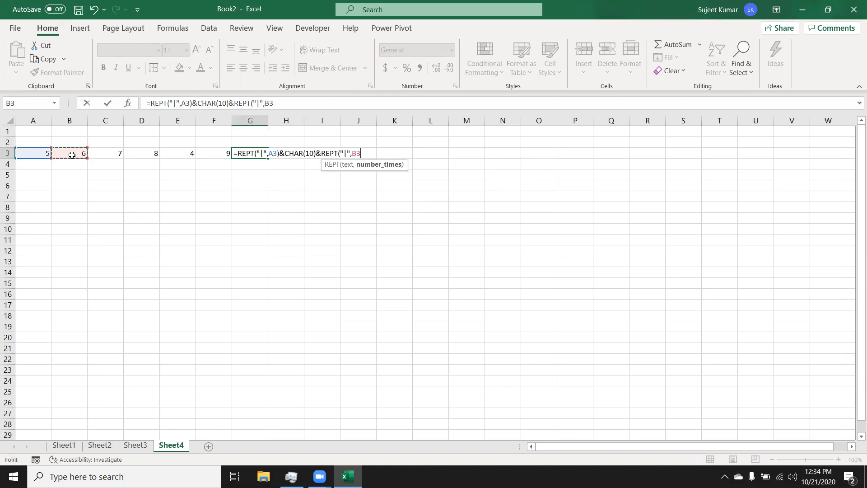
type(")&")
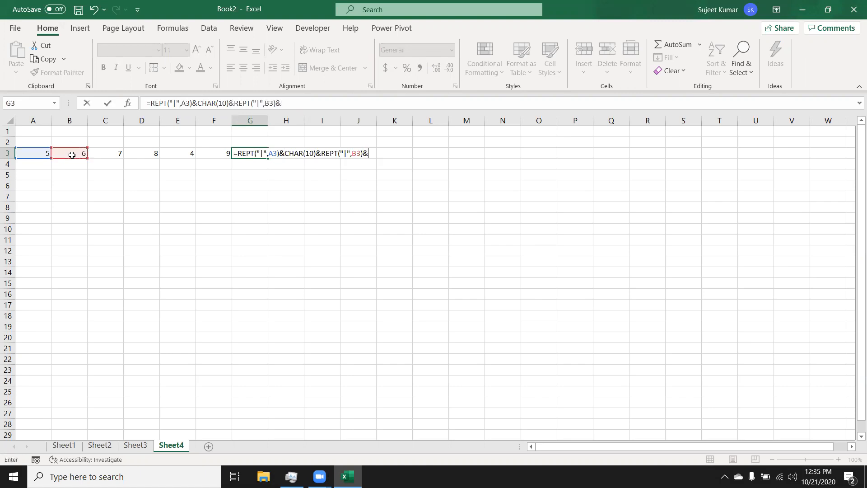
Extend the G3 formula with CHAR(10)&REPT("|",C3)& for the third value
type("CH")
key("Tab")
type("10)&re")
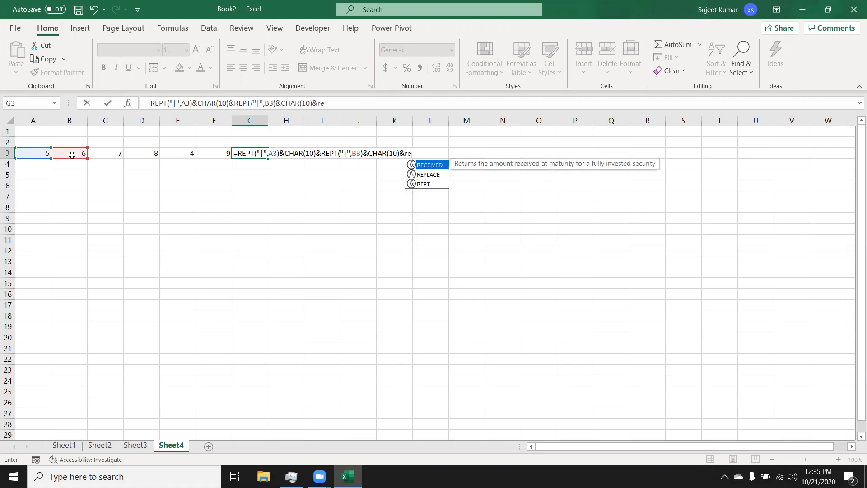
key("Down")
key("Down")
key("Tab")
type("\"|\",")
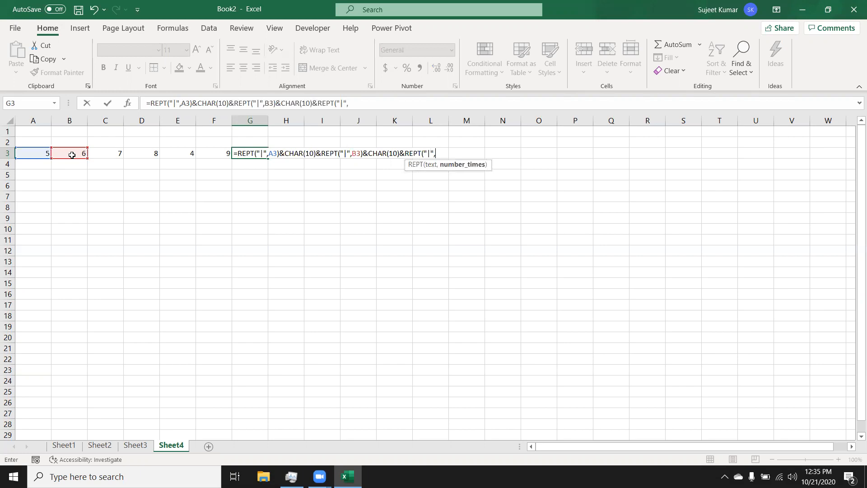
left_click(108, 152)
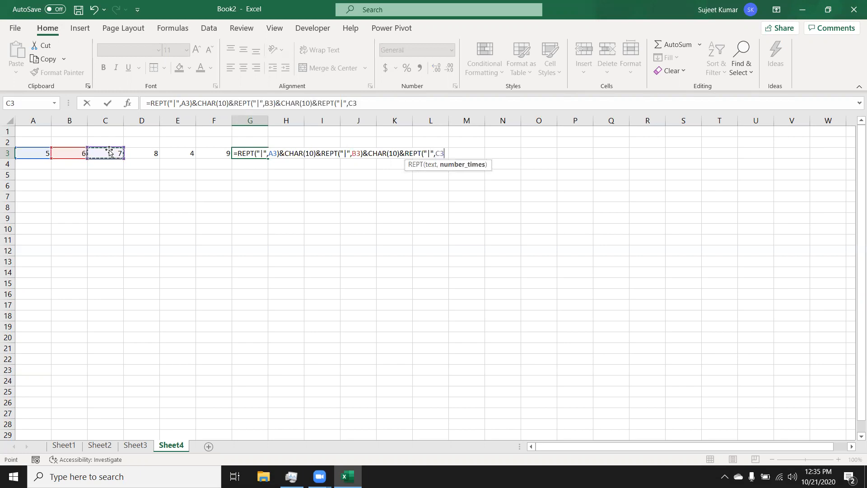
type(")&")
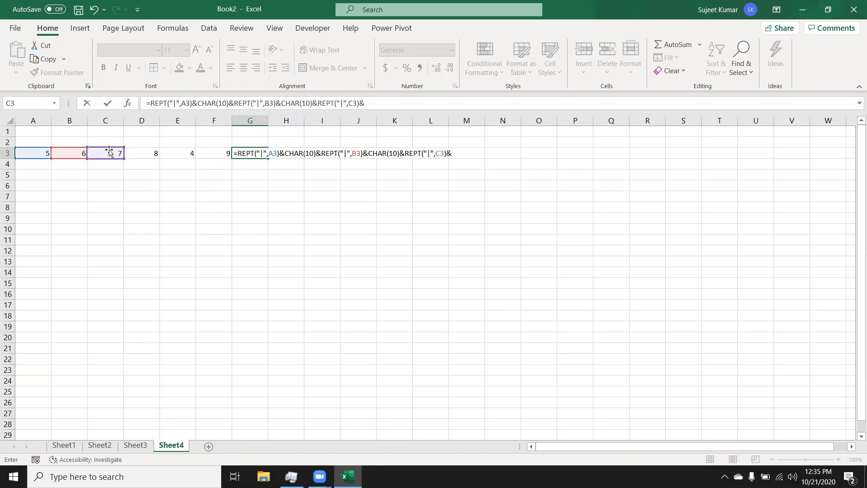
Complete the G3 formula with CHAR(10)&REPT("|",D3) and enter it, keeping G3 selected
type("re")
key("BackSpace")
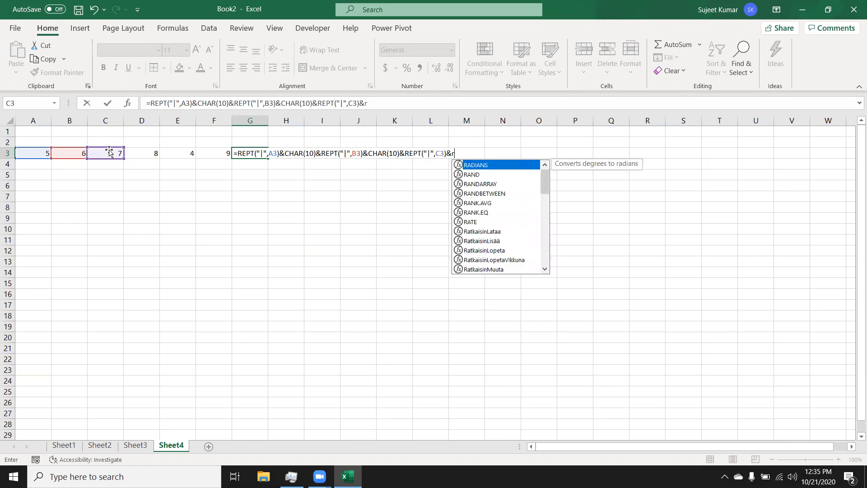
key("BackSpace")
type("ch")
key("Tab")
type("10)&")
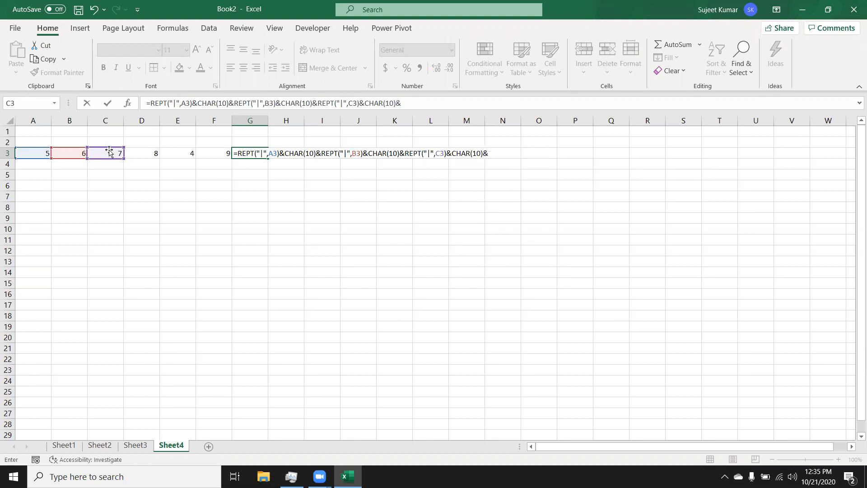
type("REPT(")
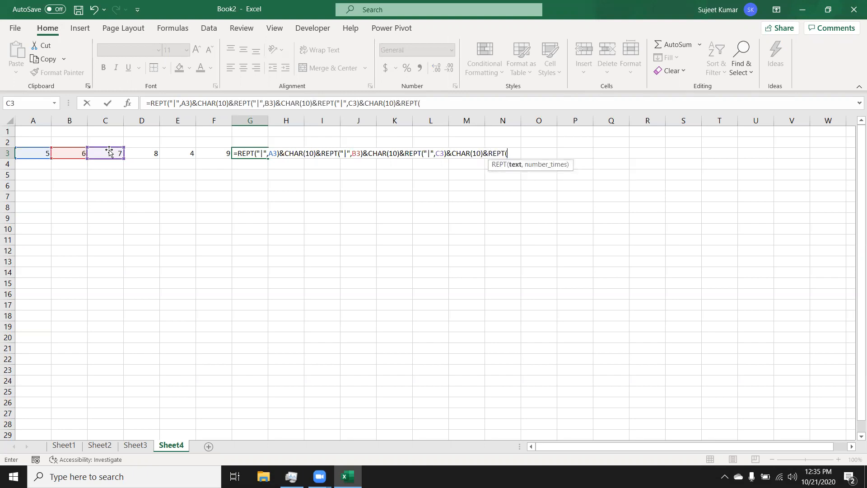
type("\"|\",")
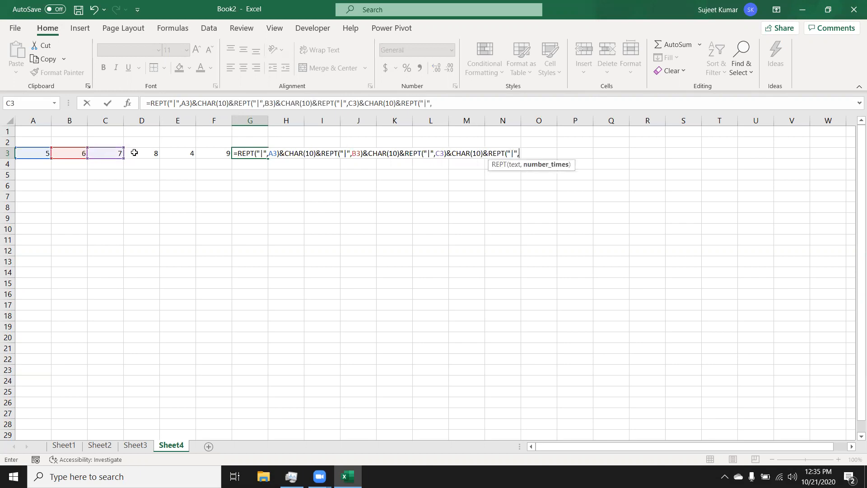
left_click(152, 153)
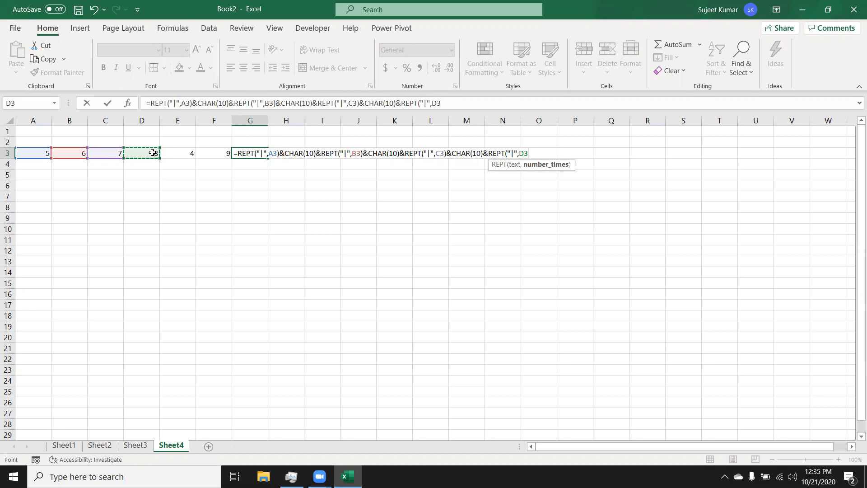
type(")")
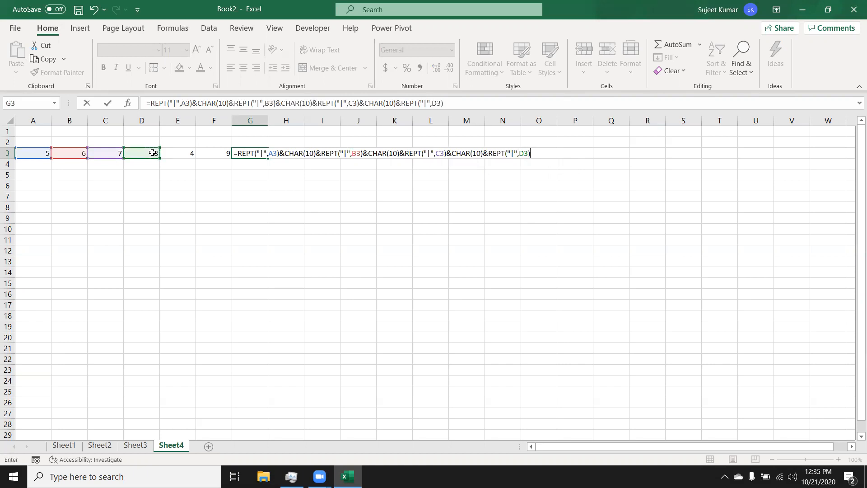
key("shift+Return")
key("Down")
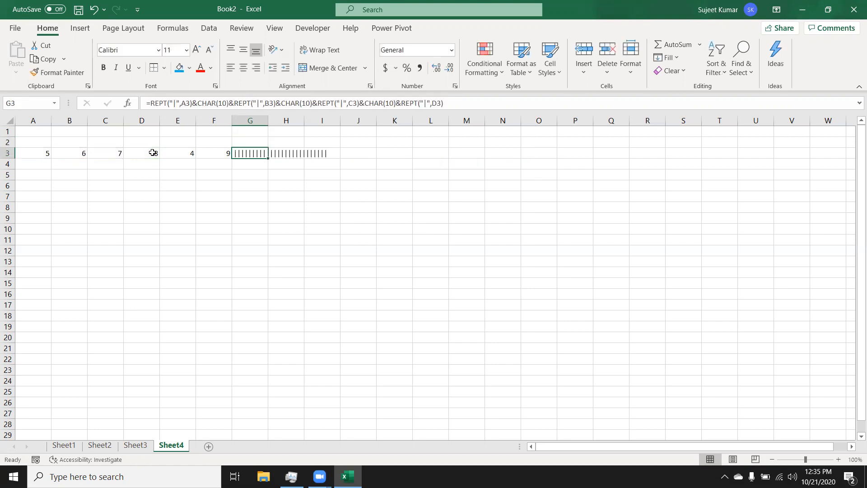
Set the font of G3 to Britannic Bold to turn the repeated characters into solid bars
left_click(126, 51)
type("B")
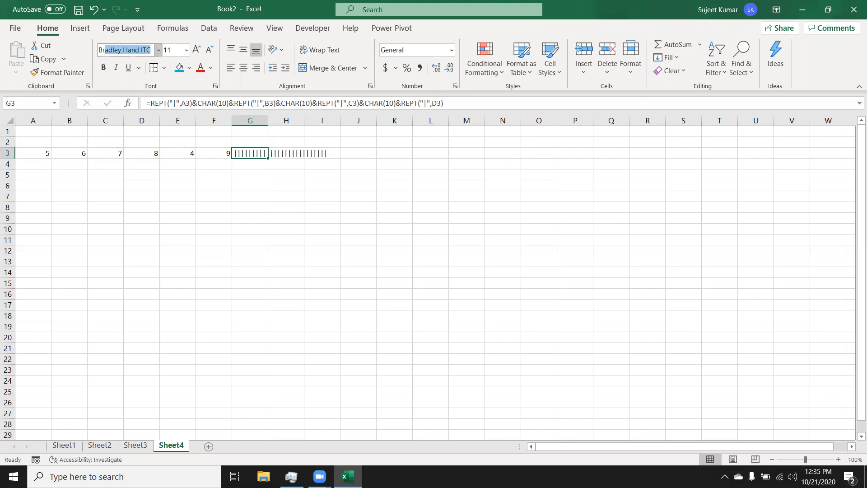
key("BackSpace")
type("r")
key("Return")
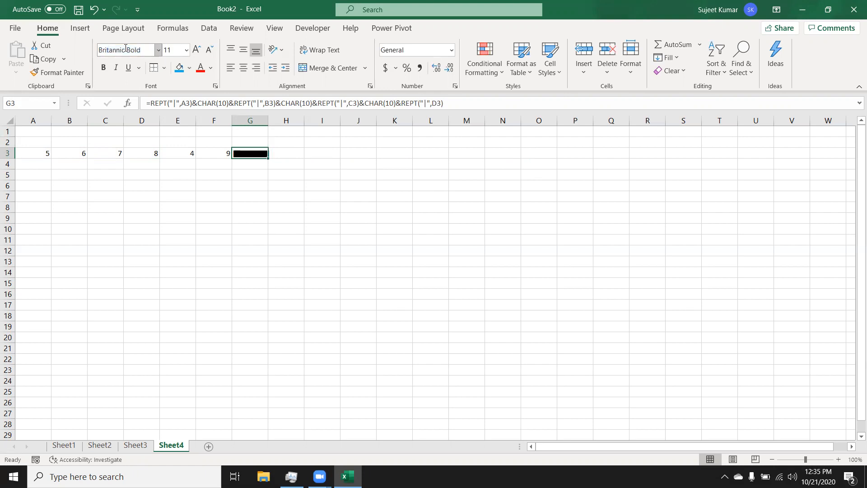
Widen column G so that the whole bar in G3 fits inside the cell
double_click(204, 198)
left_click(245, 157)
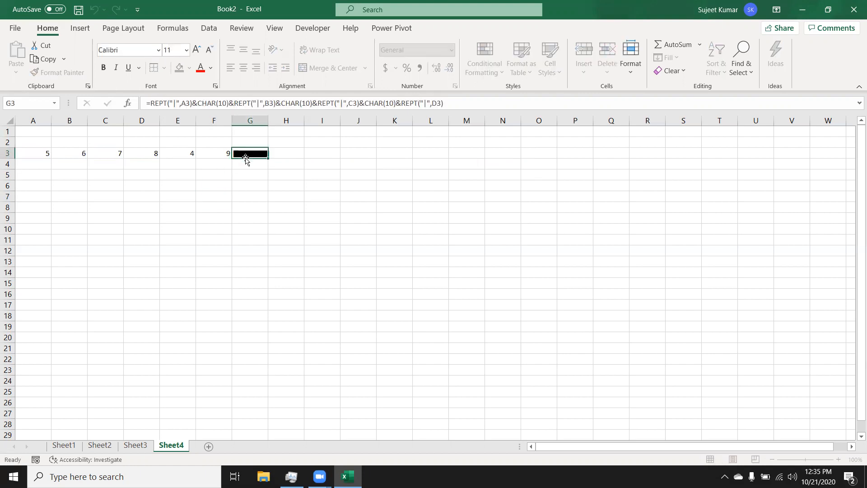
left_click_drag(268, 120, 272, 121)
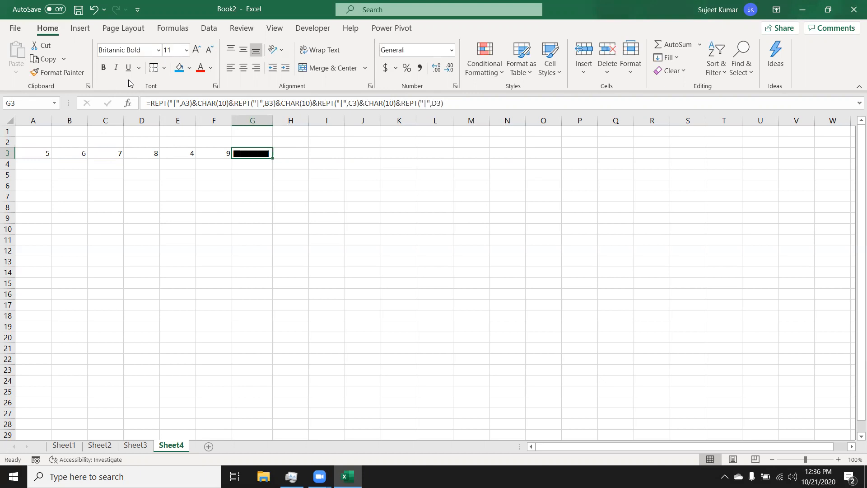
left_click(826, 459)
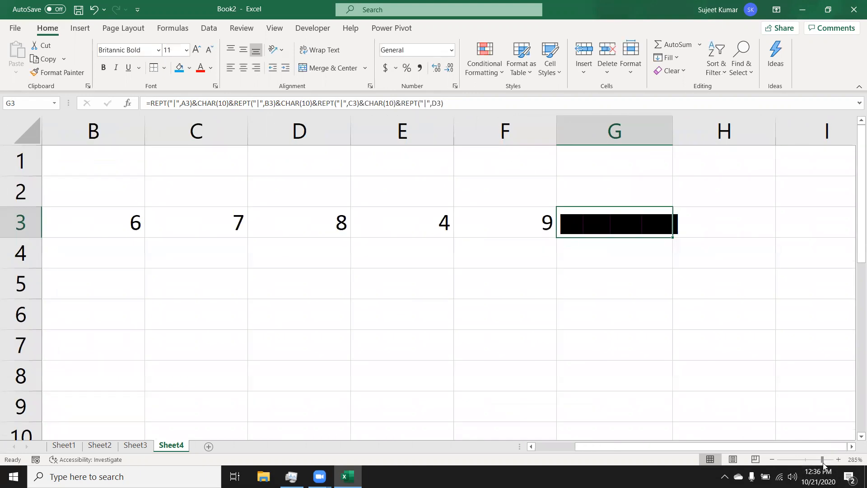
left_click(637, 331)
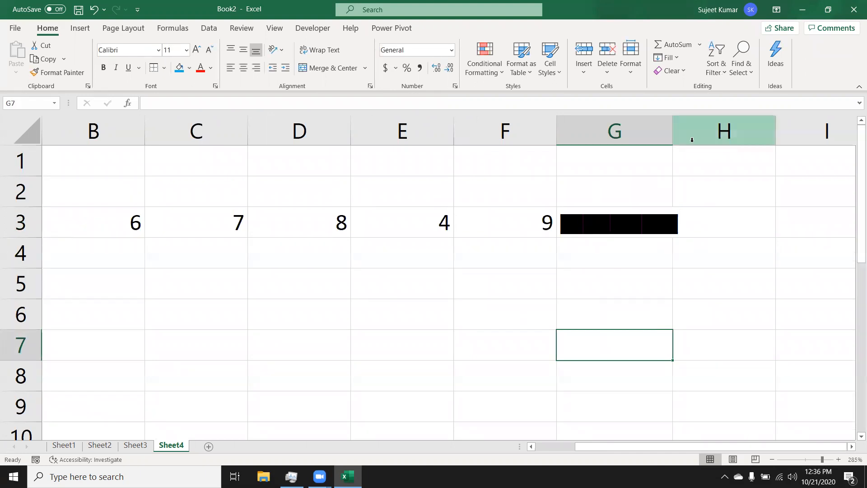
double_click(671, 118)
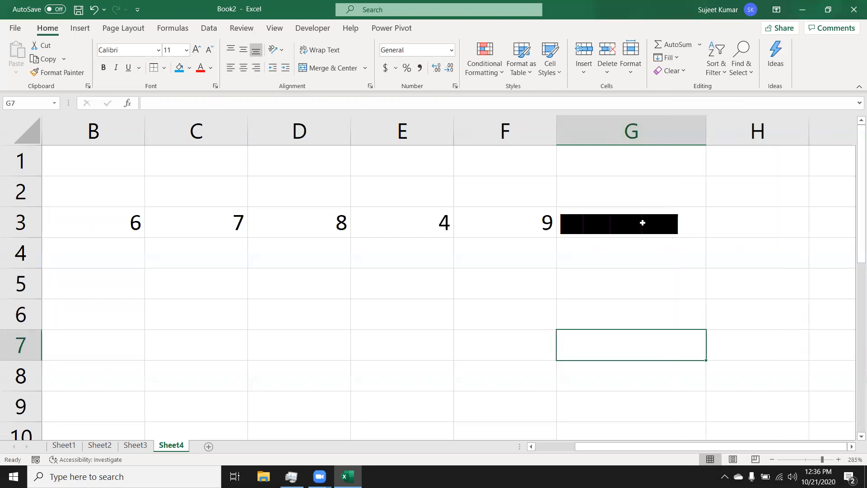
Wrap the text in G3 and rotate it up to form vertical columns
left_click(617, 231)
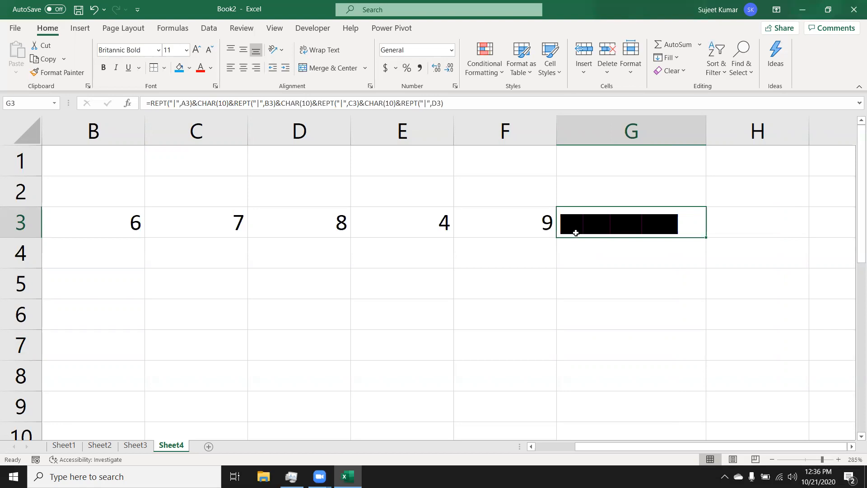
left_click(317, 50)
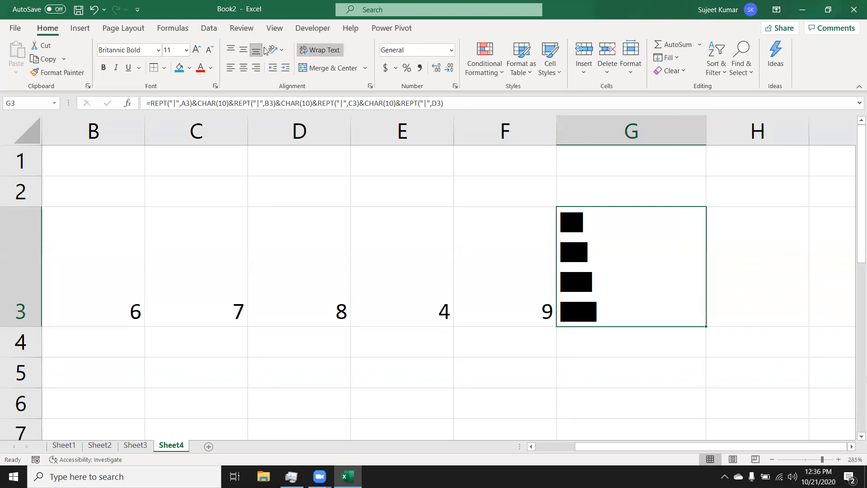
left_click(282, 51)
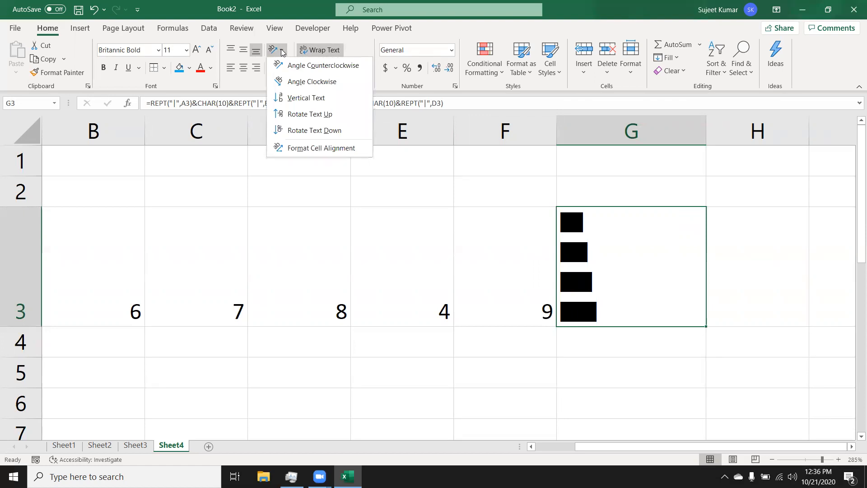
left_click(287, 114)
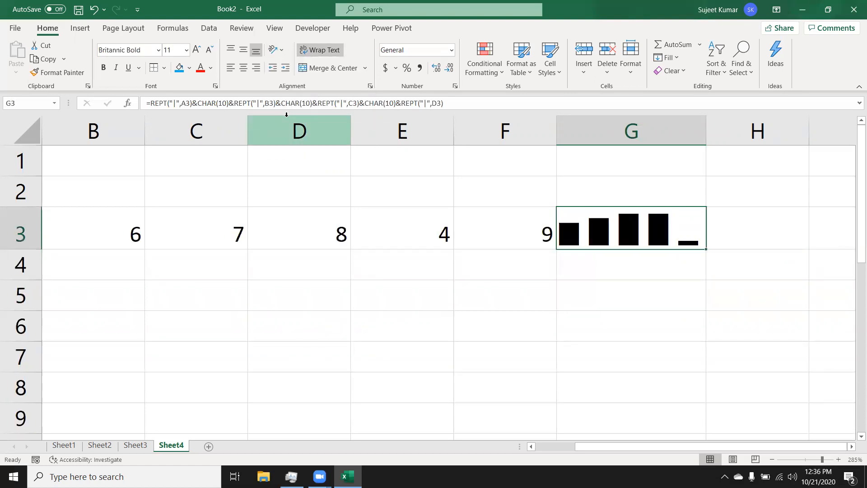
Go through the values in row 3 from A3 to F3 and compare them with the bars in G3
left_click(518, 244)
key("Left")
key("Left")
key("Left")
key("Left")
key("Left")
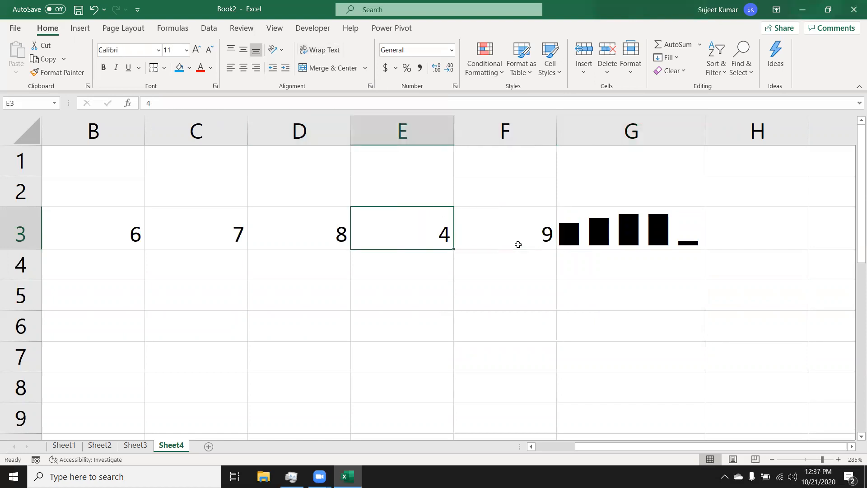
key("Right")
key("Right")
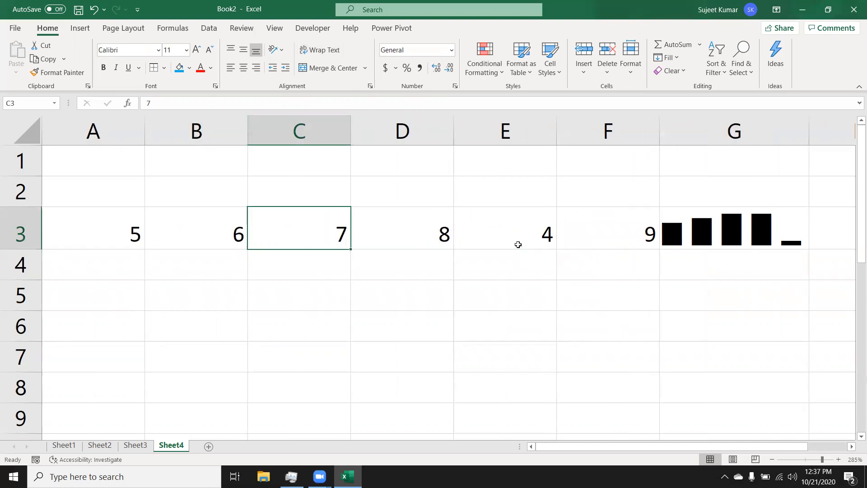
key("Right")
key("Right")
key("Right")
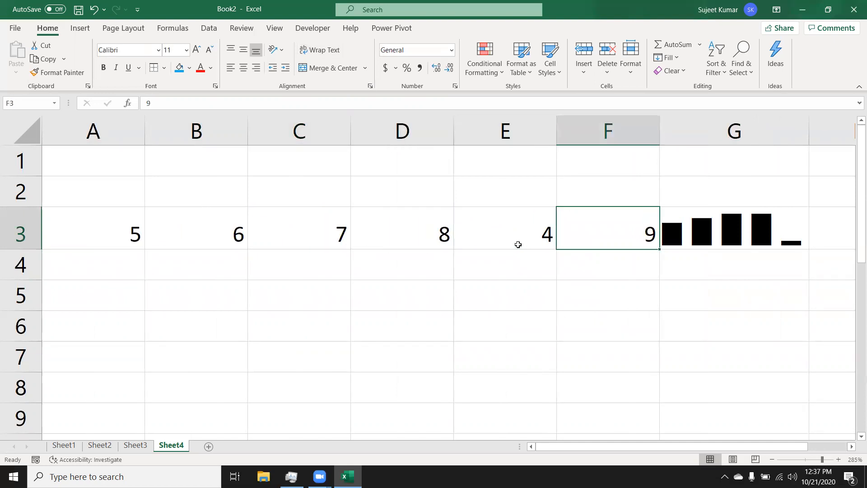
Delete the value in F3 and compare the remaining values in row 3 with the bars in G3
key("Delete")
key("Left")
key("Left")
key("Left")
key("Left")
key("Left")
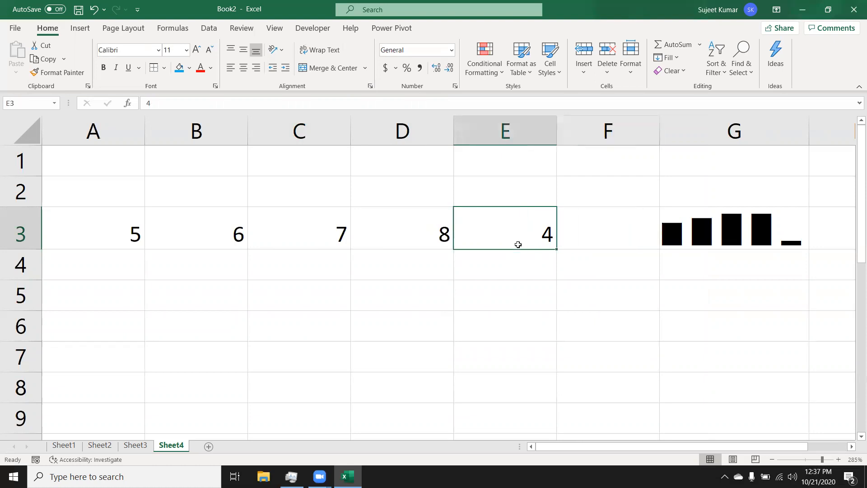
key("Right")
key("Right")
key("Right")
key("Right")
key("Right")
key("Right")
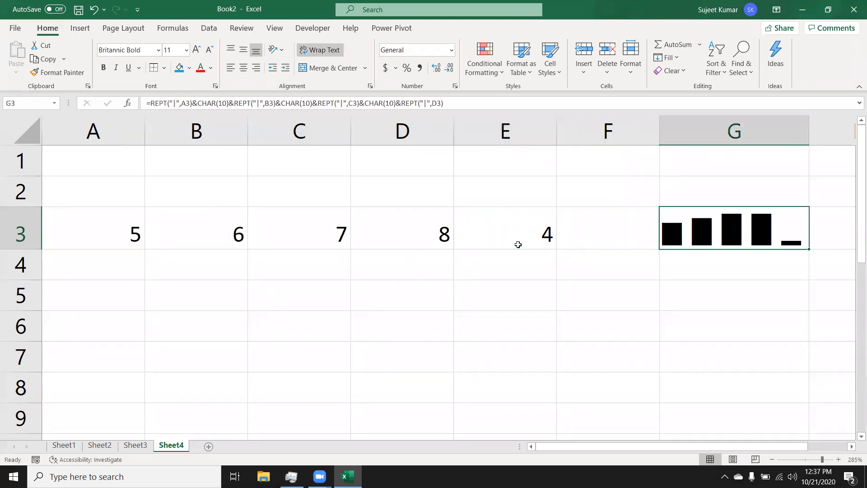
Add a new sheet with the header Name in A1 and the months Jan to Dec filled across B1:M1
left_click(208, 446)
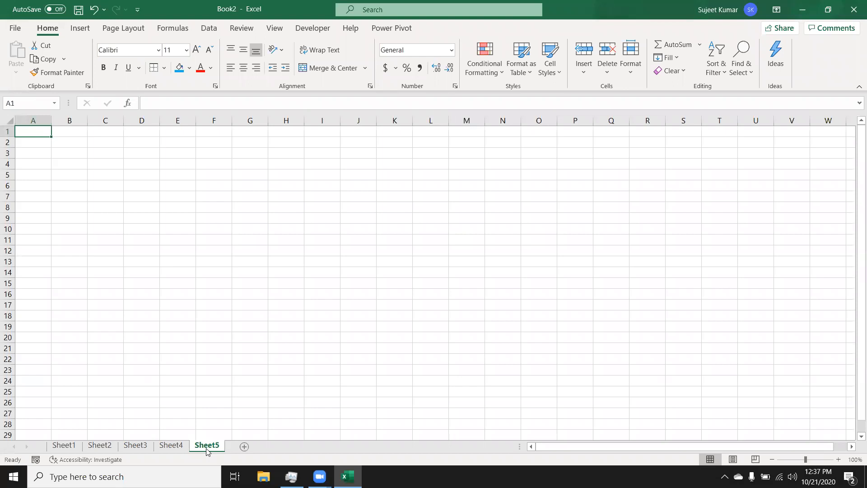
type("Name")
key("Return")
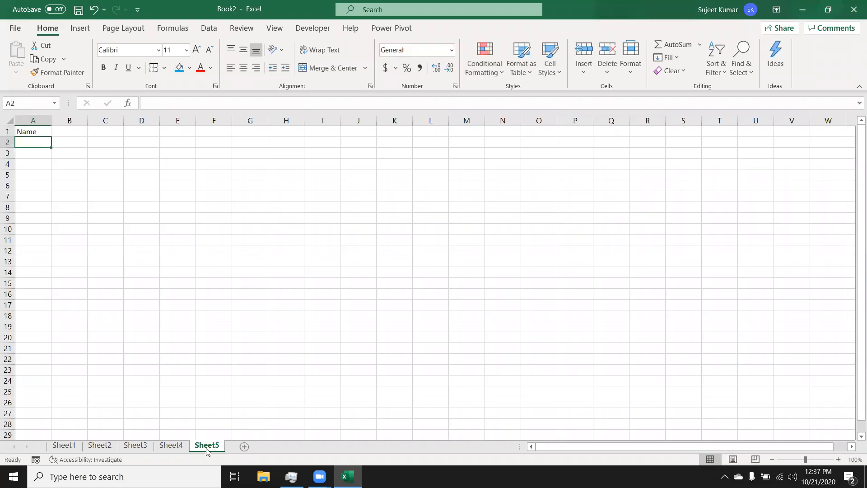
key("Up")
key("Right")
type("J")
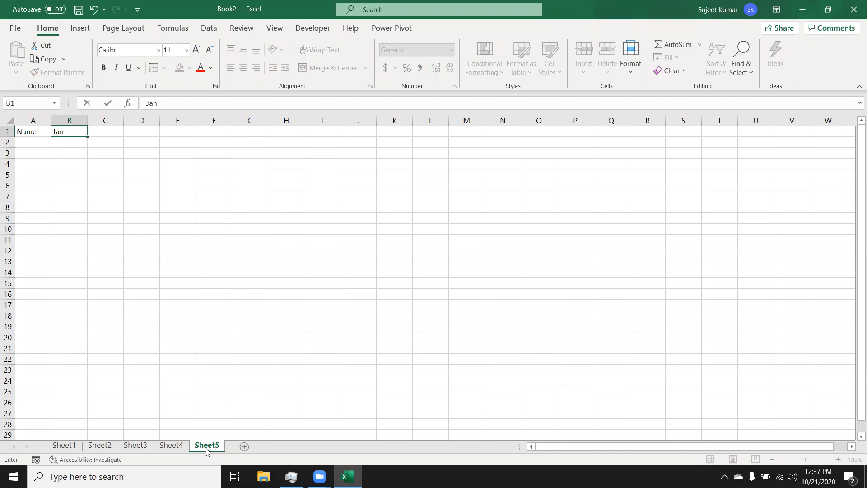
key("Return")
left_click(72, 129)
left_click_drag(87, 136, 486, 146)
Enter a person's first name in A2 and autofill the custom name list down to A22
left_click(32, 140)
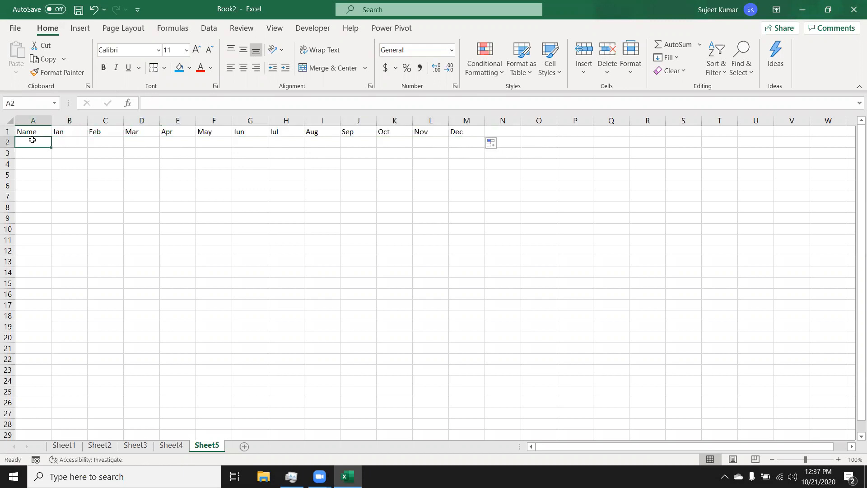
type("Puja")
key("Return")
left_click(32, 140)
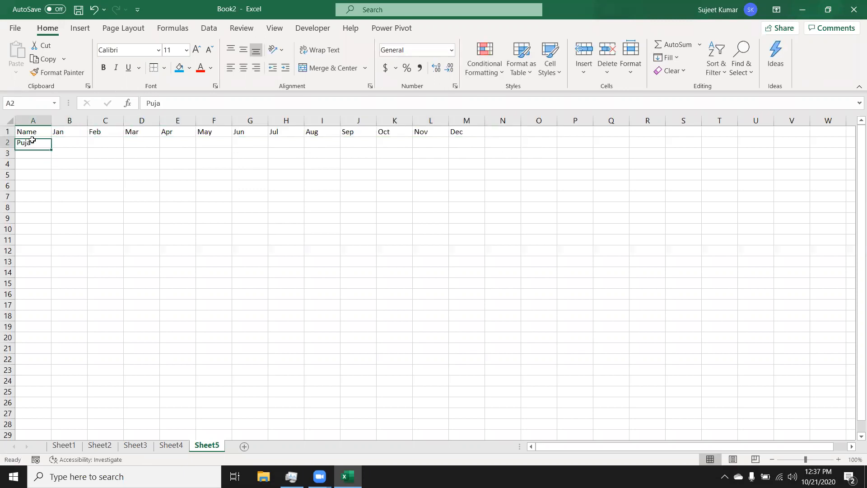
left_click_drag(53, 149, 69, 201)
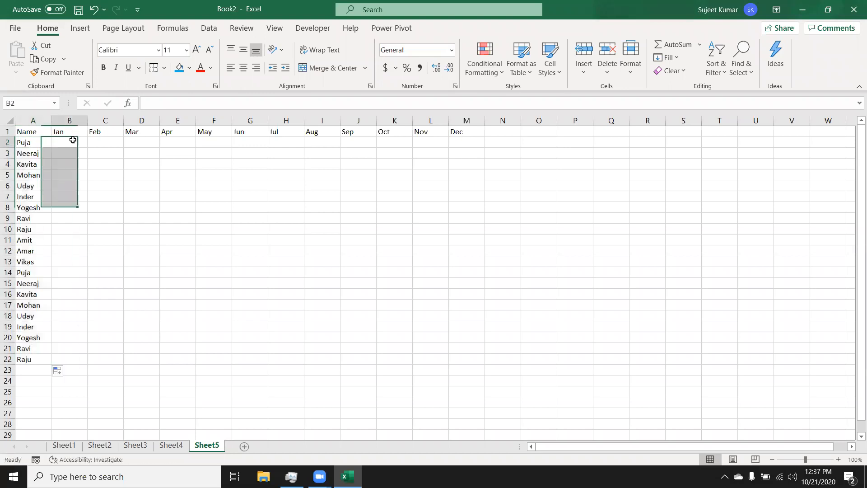
Enter the formula =RANDBETWEEN(10,90) in B2 to generate a random January value
left_click(72, 140)
type("=ra")
key("Down")
key("Down")
key("Tab")
type("10,100")
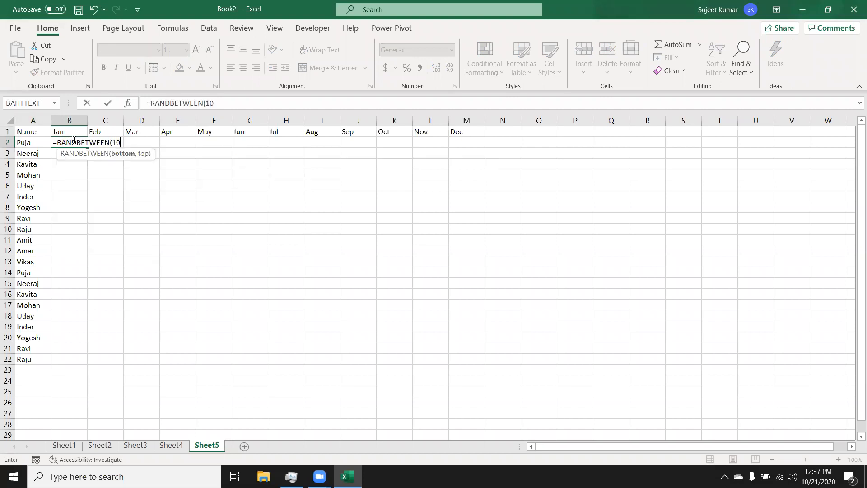
key("Return")
Fill the random number formula from B2 across and down the whole range B2:M22
key("ctrl+Up")
key("ctrl+Right")
key("shift+Down")
key("ctrl+shift+Left")
key("shift+Down")
key("shift+Down")
key("shift+Down")
key("shift+Down")
key("shift+Down")
key("shift+Down")
key("shift+Down")
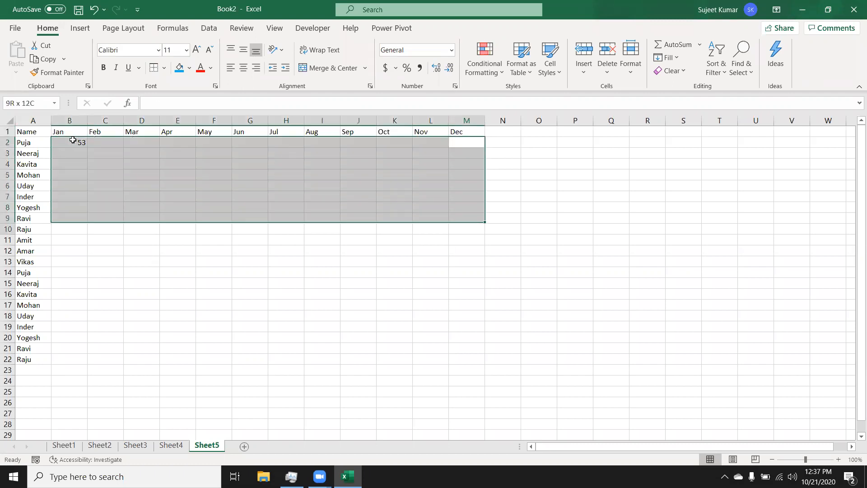
key("shift+Down")
key("shift+Down")
key("shift+Down")
key("shift+Down")
key("shift+Down")
key("shift+Down")
key("shift+Down")
key("shift+Down")
key("shift+Down")
key("shift+Down")
key("shift+Down")
key("shift+Down")
key("shift+Down")
key("ctrl+r")
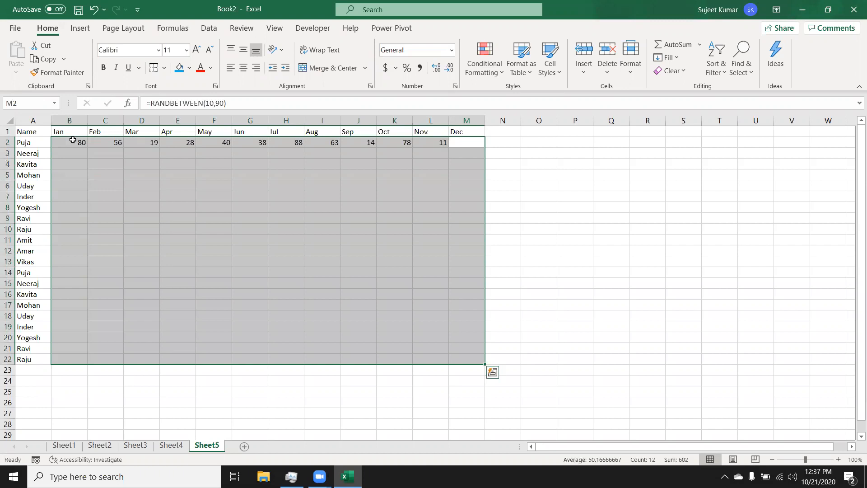
key("ctrl+d")
Convert the random number formulas in B2:M22 to fixed values by pasting them over themselves as values
key("ctrl+c")
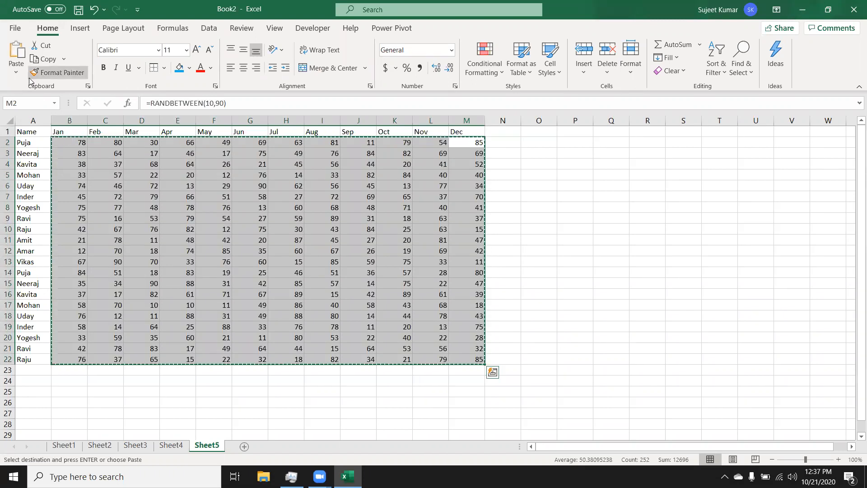
left_click(16, 72)
left_click(17, 161)
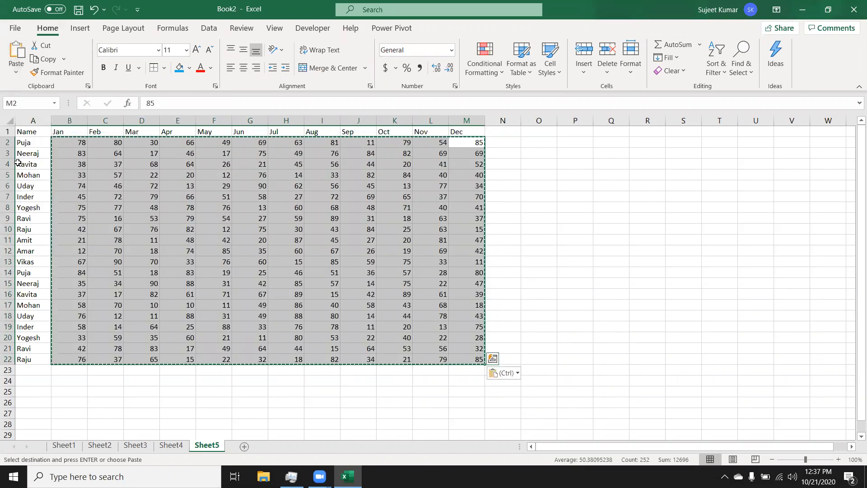
key("Escape")
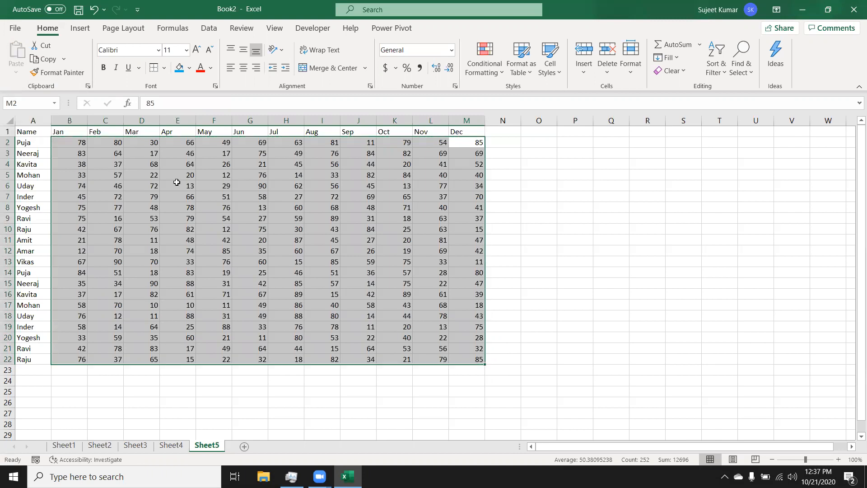
Widen column N and make rows 2 to 22 taller to give the in-cell charts room
left_click_drag(73, 139, 437, 144)
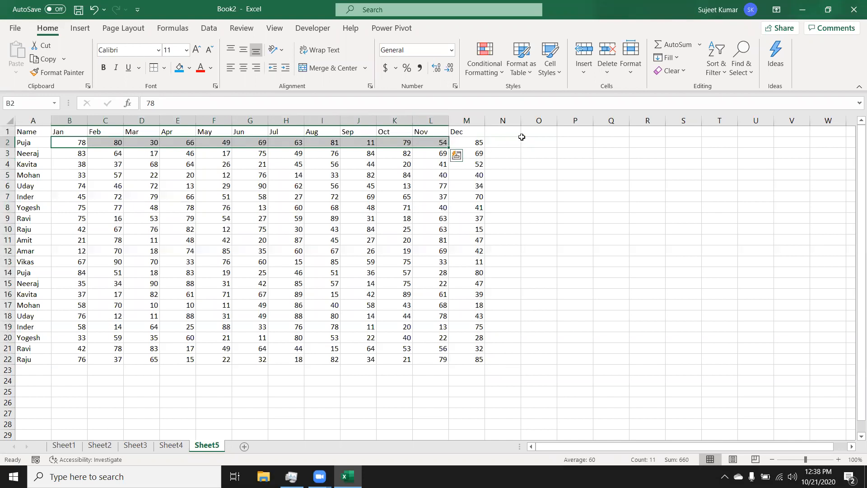
left_click_drag(520, 121, 574, 130)
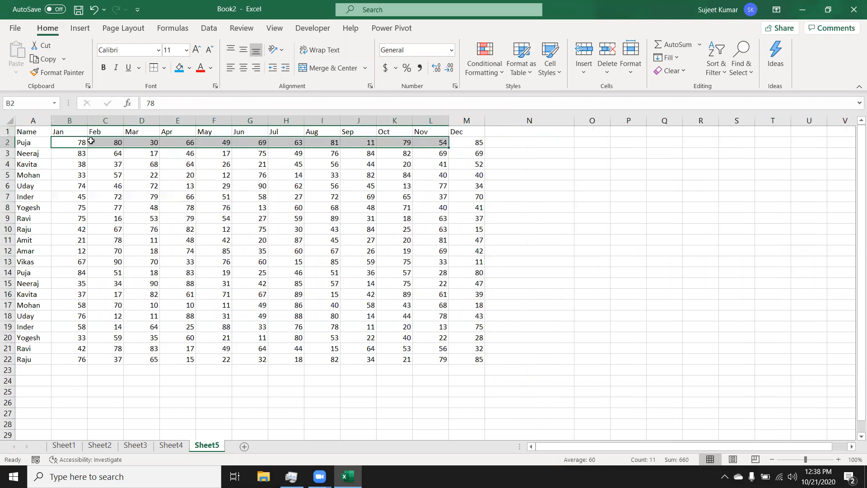
left_click_drag(6, 137, 8, 396)
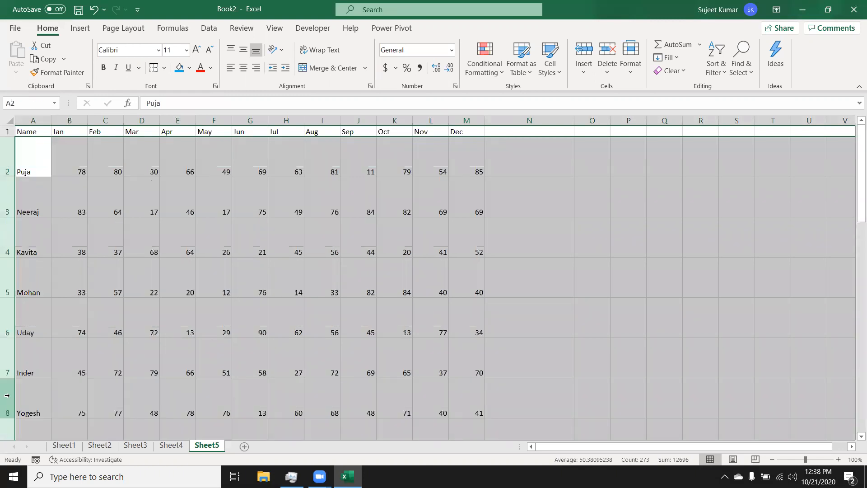
Insert a column sparkline in N2 from the data range B2:M2 and fill it down to N15
left_click(539, 161)
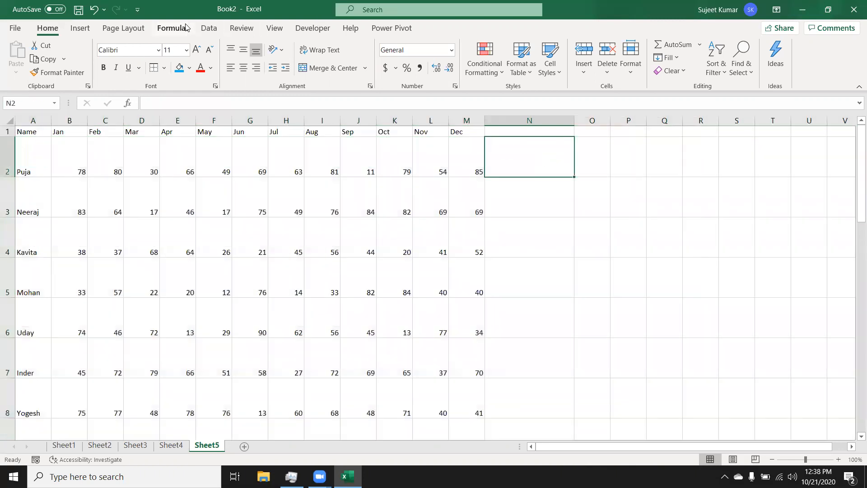
left_click(81, 29)
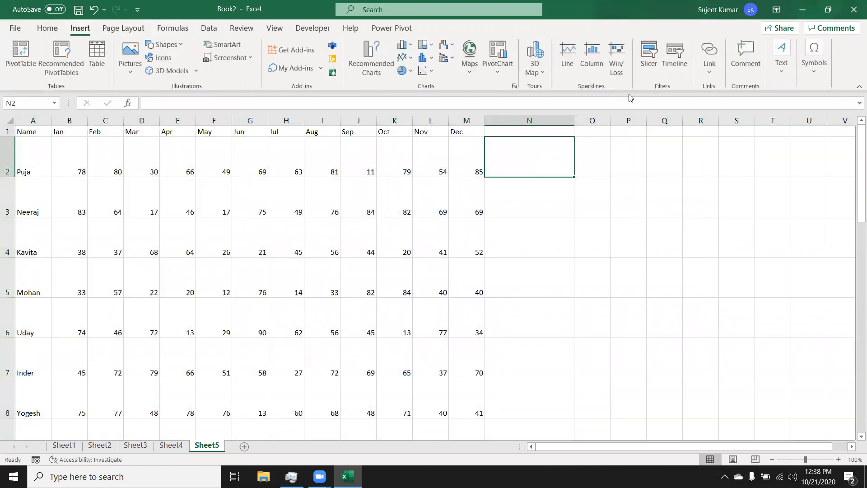
left_click(591, 56)
left_click_drag(81, 152, 457, 173)
key("Return")
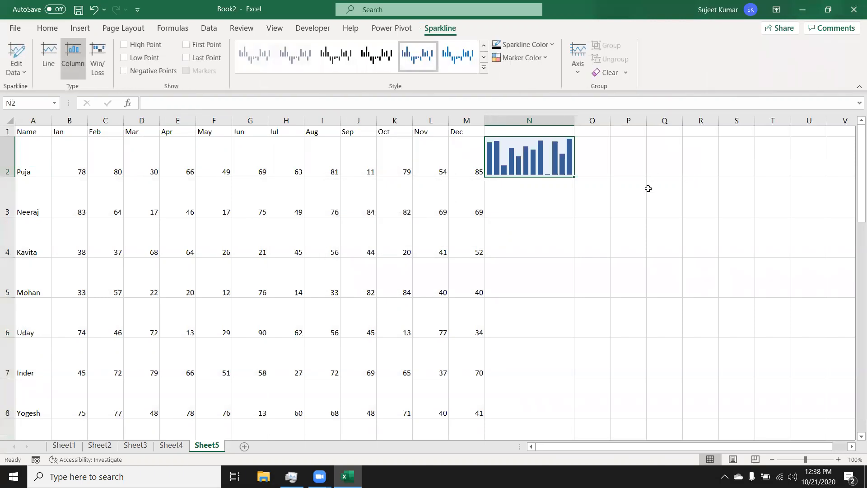
left_click_drag(572, 176, 553, 408)
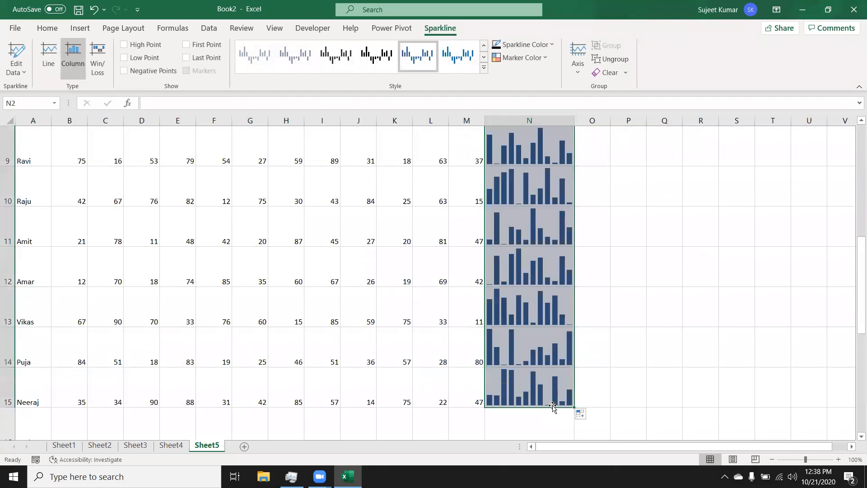
left_click_drag(860, 317, 836, 154)
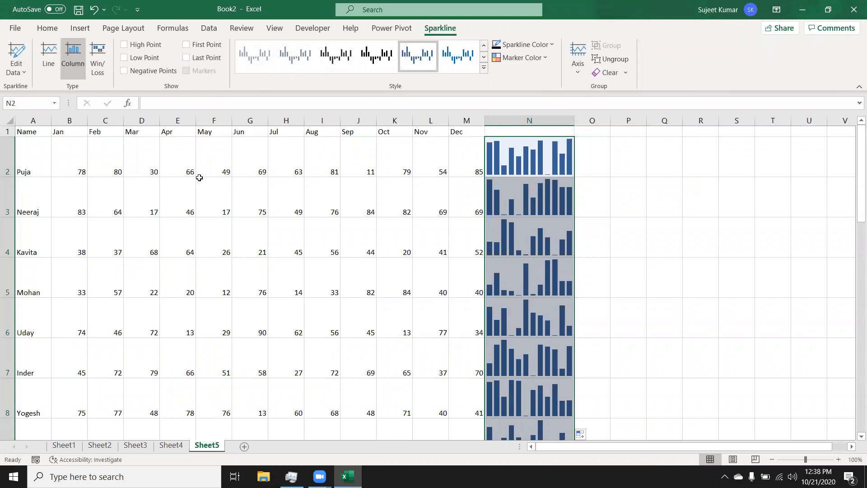
Go through the monthly values in row 2 and compare them with the sparkline columns in column N
left_click(176, 167)
key("Left")
key("Left")
key("Left")
key("Left")
key("Right")
key("Right")
key("Right")
key("Right")
key("Right")
key("Right")
key("Right")
key("Right")
key("Right")
key("Right")
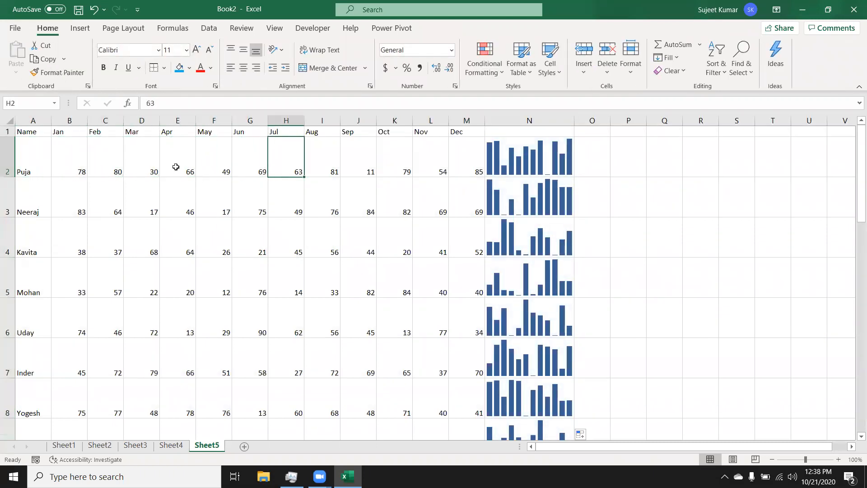
key("Left")
key("Left")
key("Left")
key("Right")
key("Right")
key("Right")
key("Right")
key("Right")
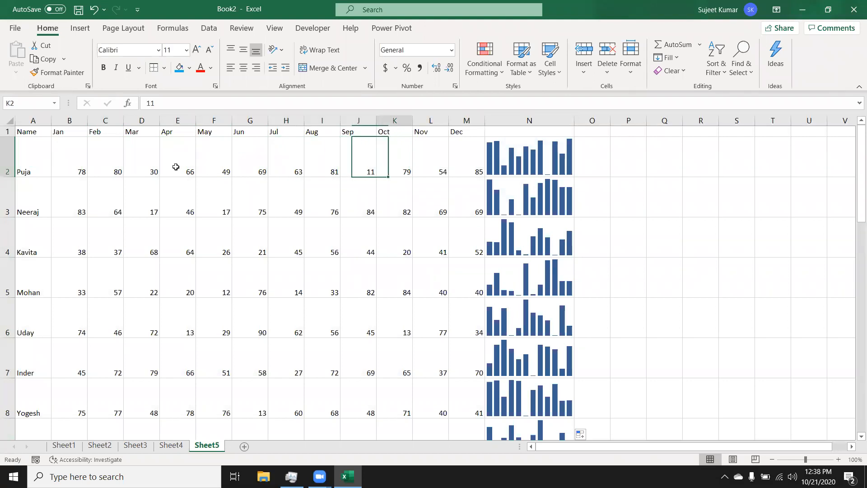
left_click(503, 168)
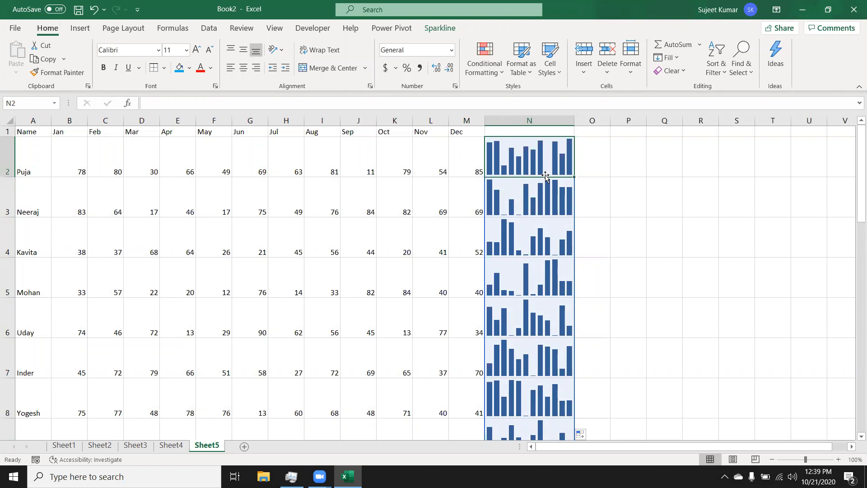
left_click(494, 278)
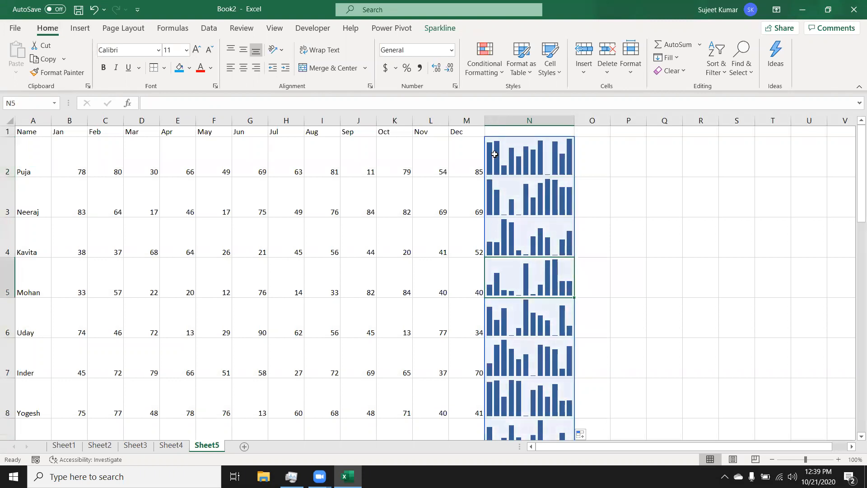
Enter the month initials J F M A M J J A S O N D in N1, spaced to line up with the sparkline columns
left_click(501, 120)
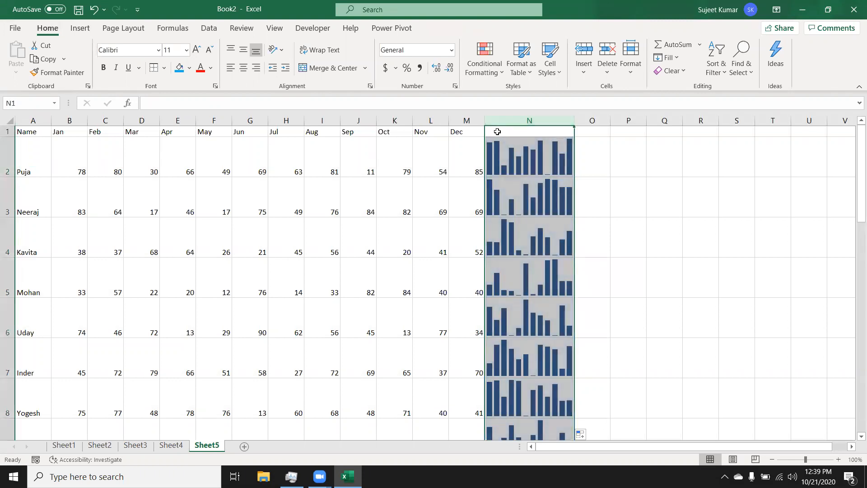
left_click(497, 132)
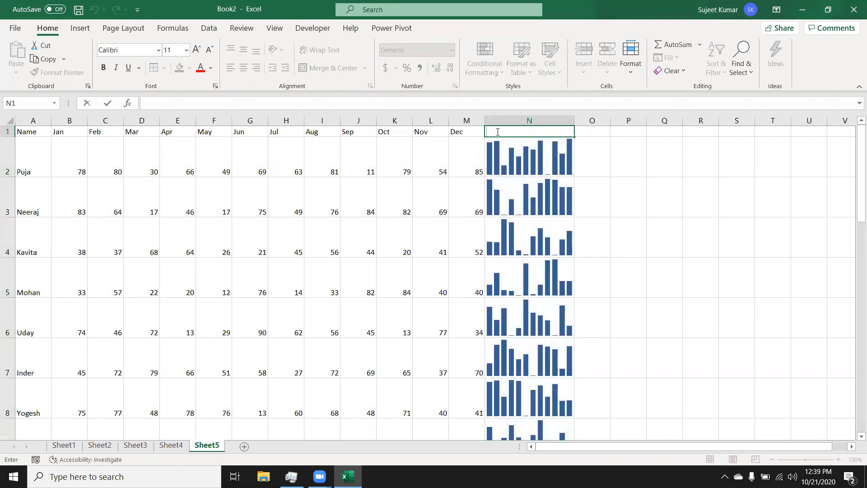
type("J F M A M J J")
type("A S O N D")
key("Return")
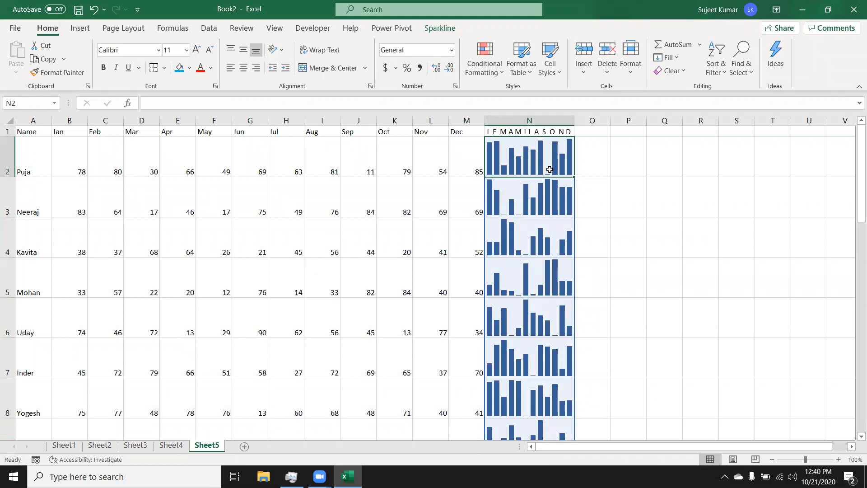
Review the B2:M2 values against the sparkline in N2 and return to the REPT column chart formula on Sheet4
left_click(79, 29)
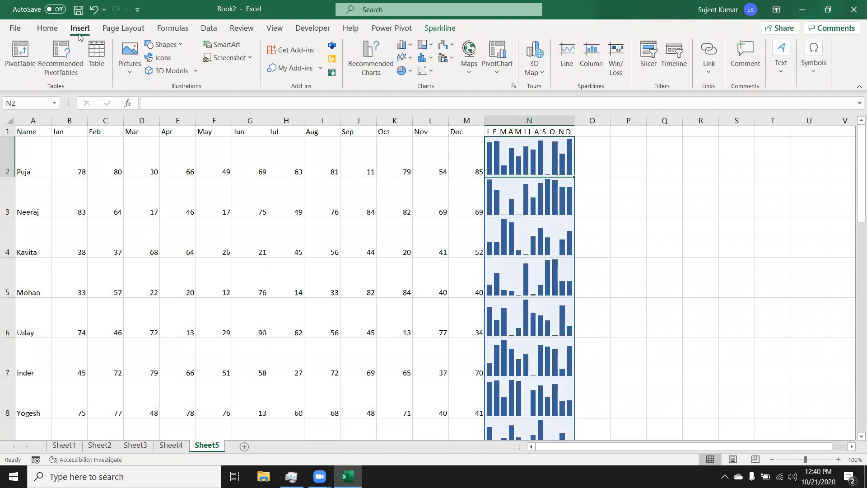
left_click(469, 244)
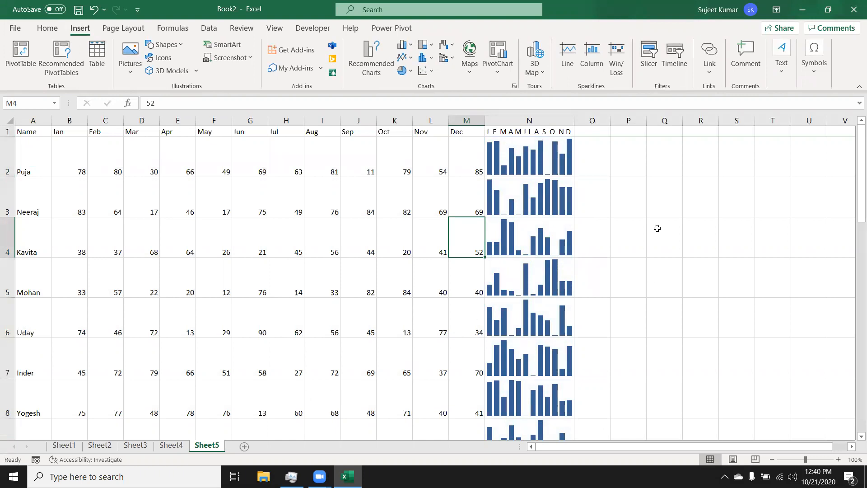
left_click(656, 228)
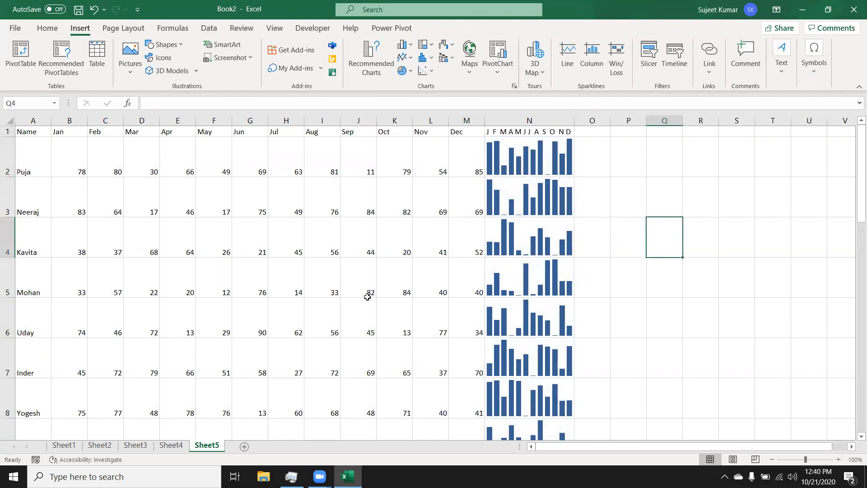
left_click_drag(77, 169, 481, 171)
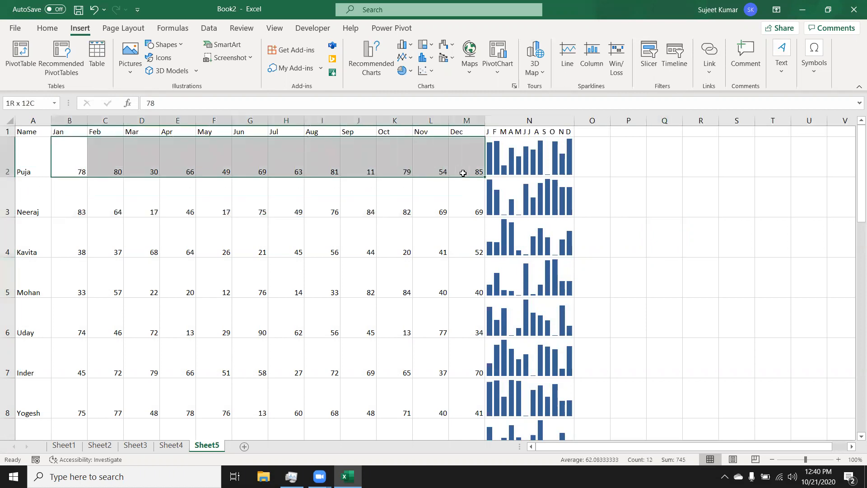
left_click(497, 170)
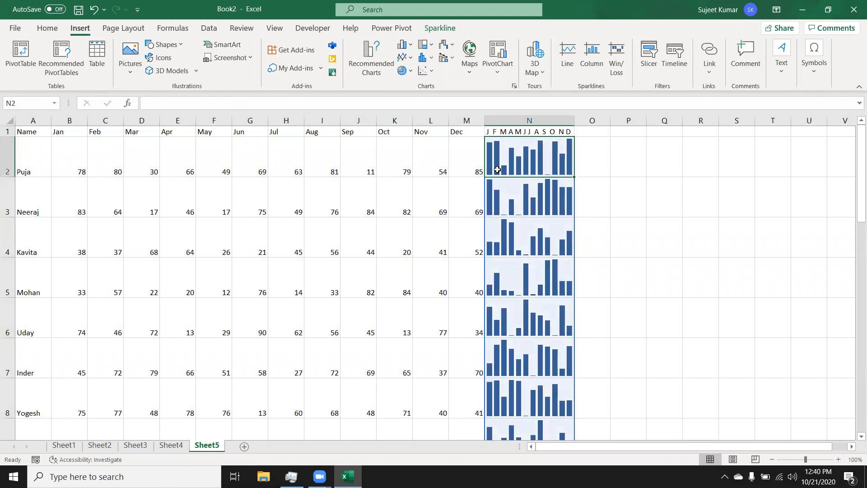
left_click(170, 445)
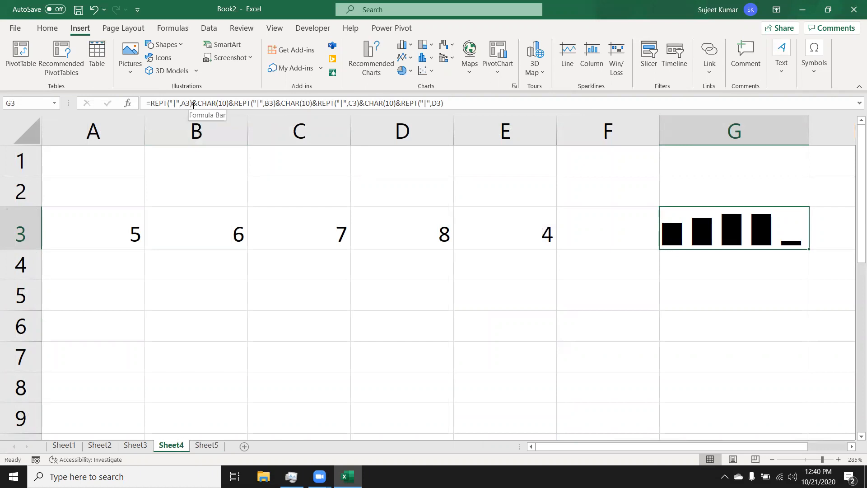
Try to place the text label "J" directly before the first REPT in the G3 formula
left_click(151, 105)
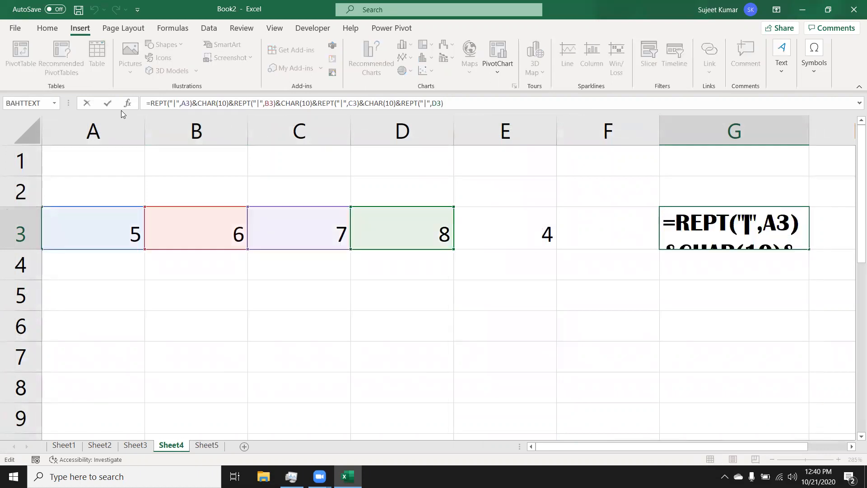
type("\"A\"")
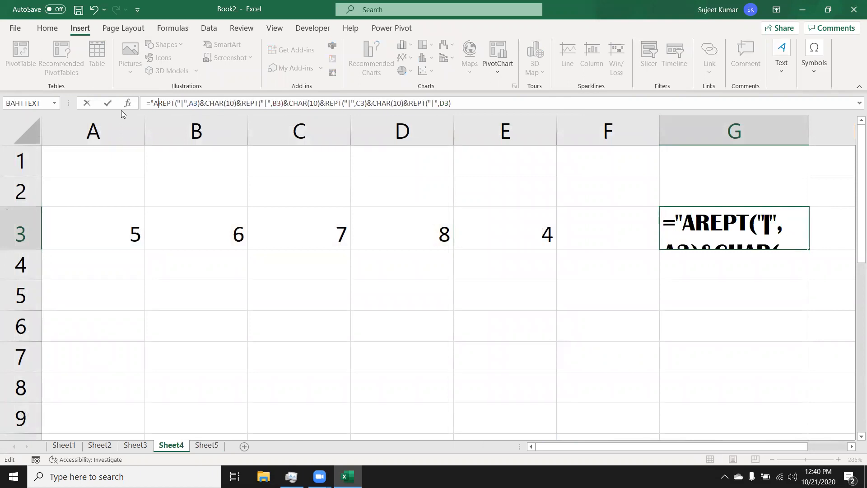
key("BackSpace")
key("BackSpace")
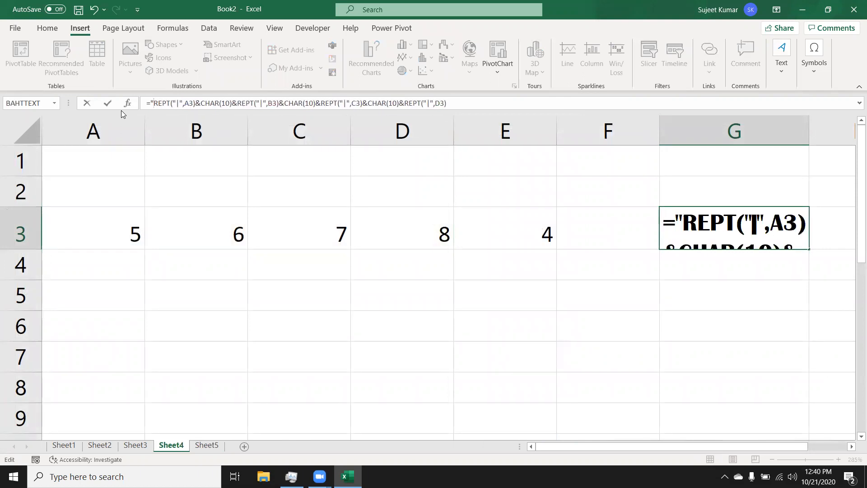
type("J\"")
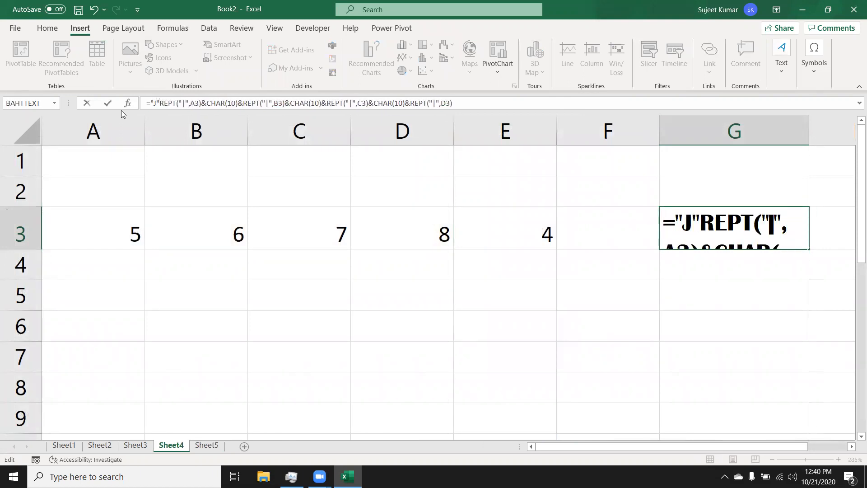
key("Return")
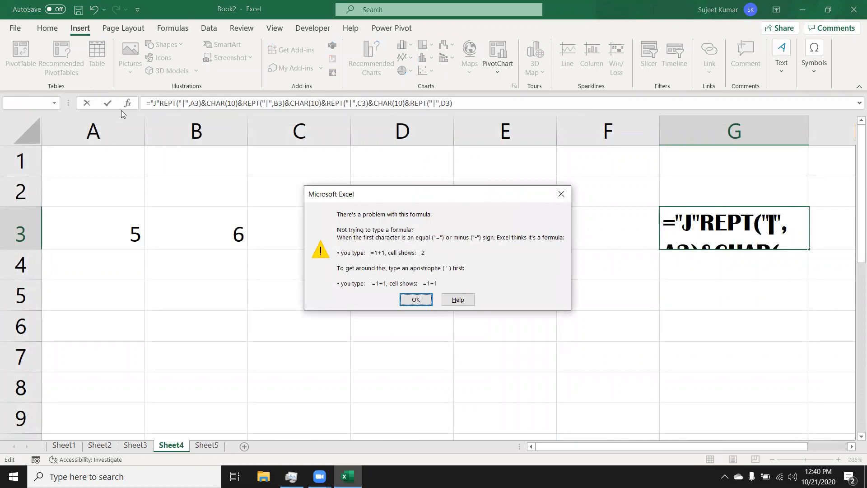
Join the "J" label to the first REPT in the G3 formula with an & operator
key("Return")
key("Right")
key("Home")
type("7")
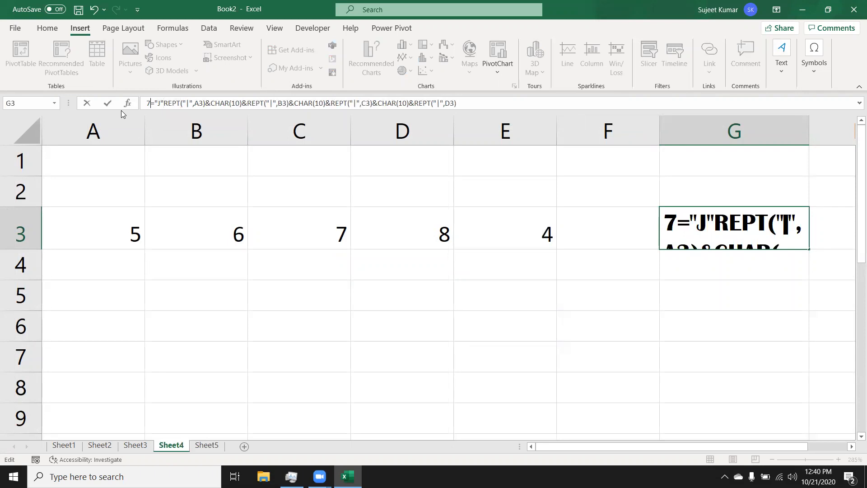
key("BackSpace")
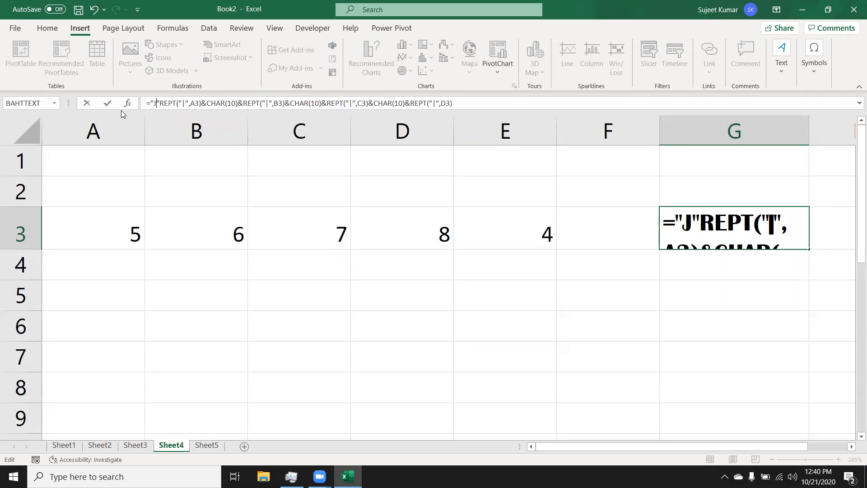
type("&")
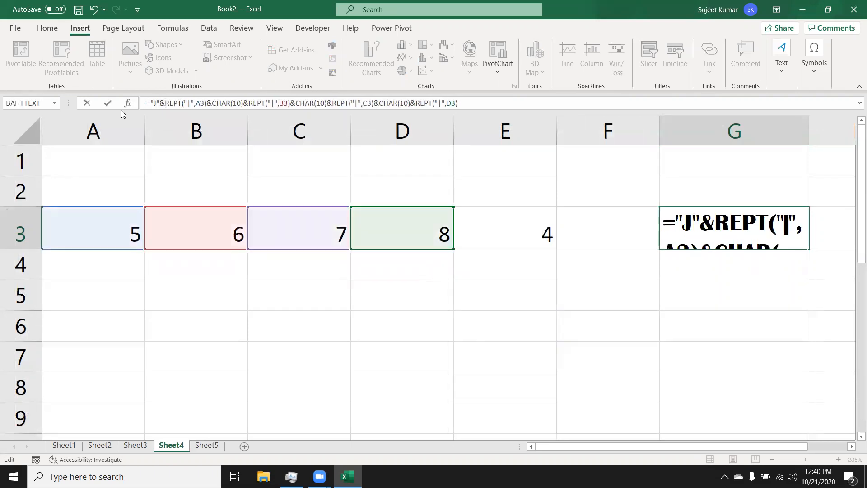
key("Return")
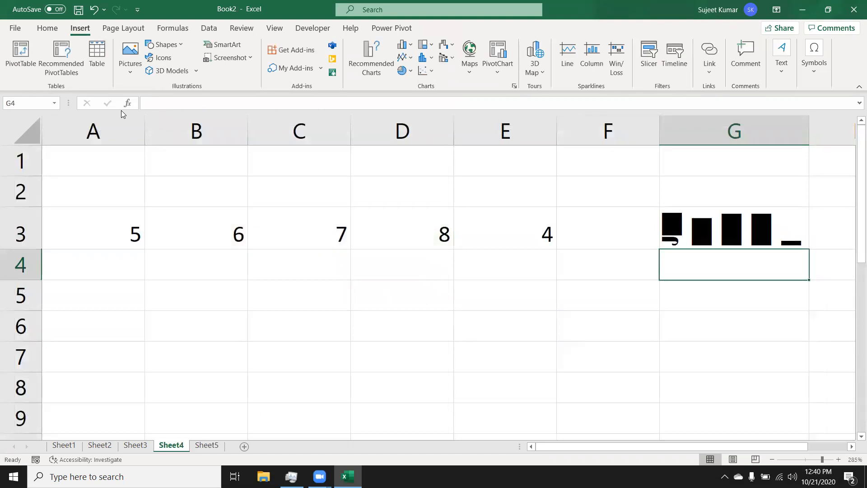
Insert "F"& before the REPT that repeats the bar for B3 in the G3 formula
key("Up")
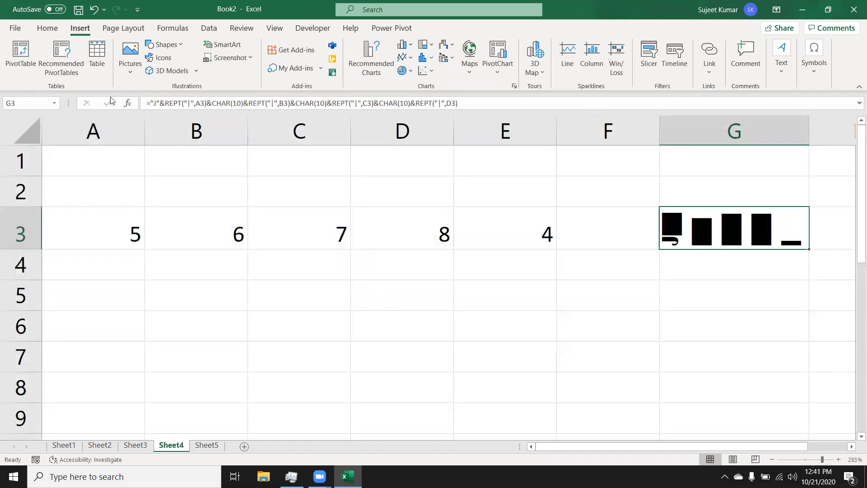
left_click(245, 103)
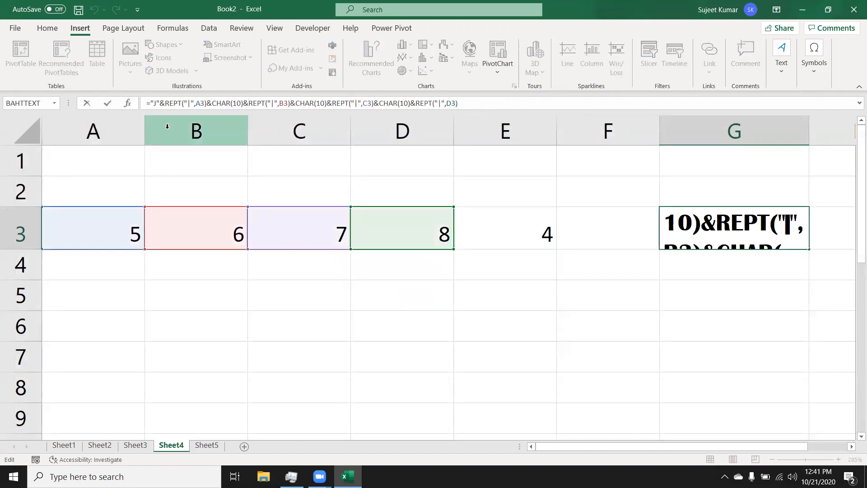
type("\"F\"")
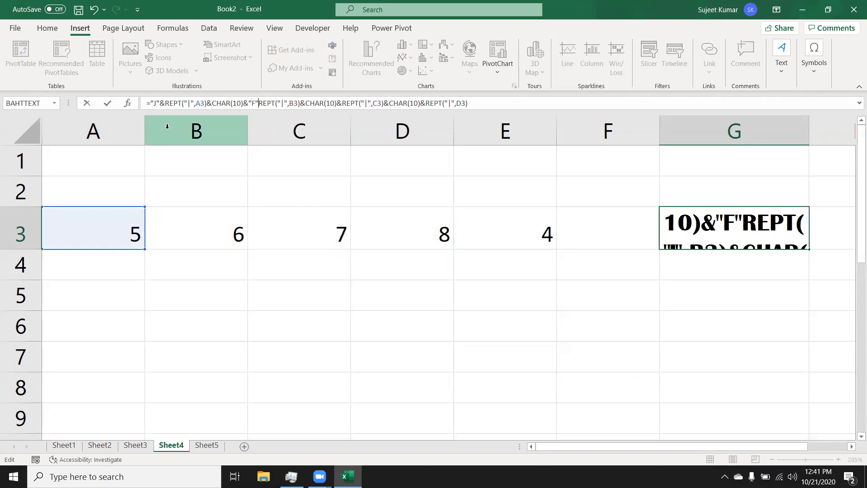
type("&")
key("Return")
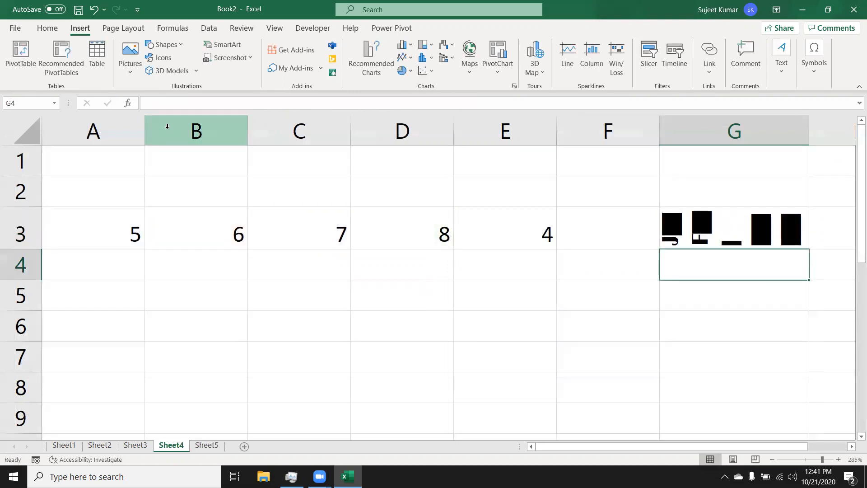
Insert "M"& before the REPT that repeats the bar for C3 in the G3 formula
key("Up")
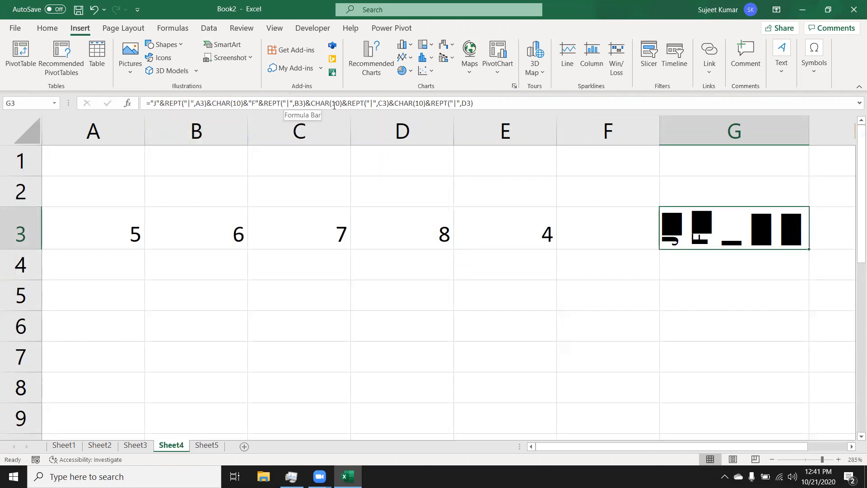
left_click(347, 104)
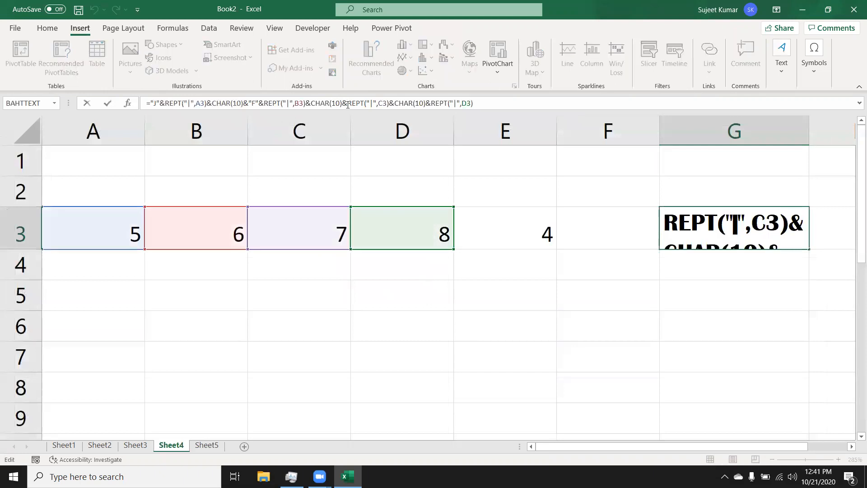
type("\"M\"&")
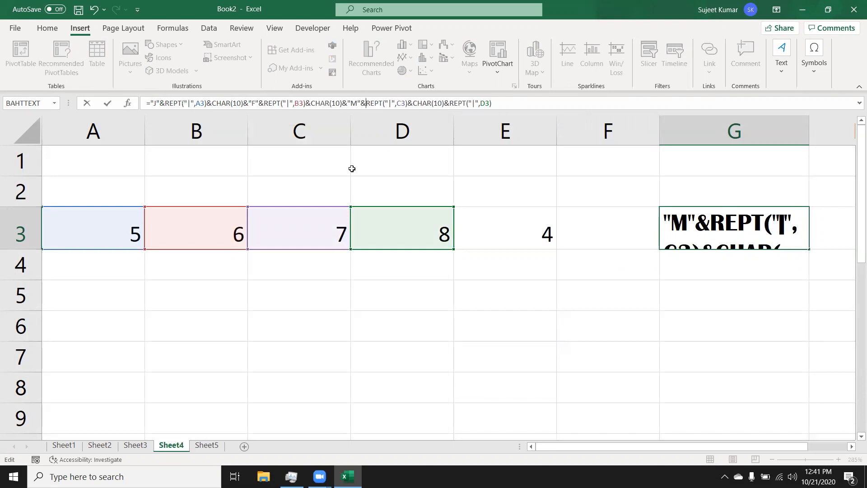
key("Return")
key("Up")
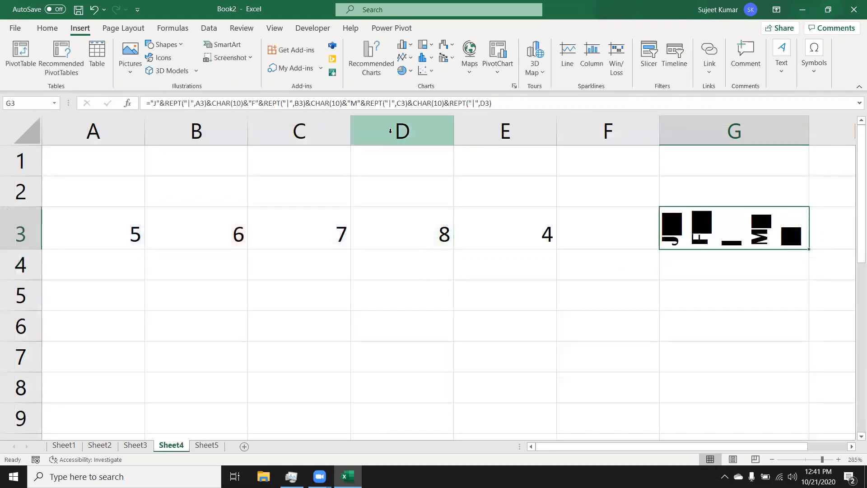
left_click(413, 100)
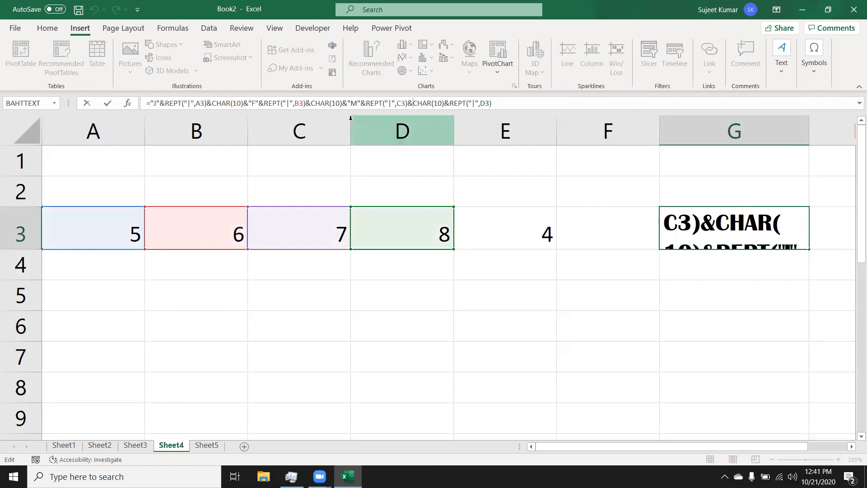
type("\"A\"")
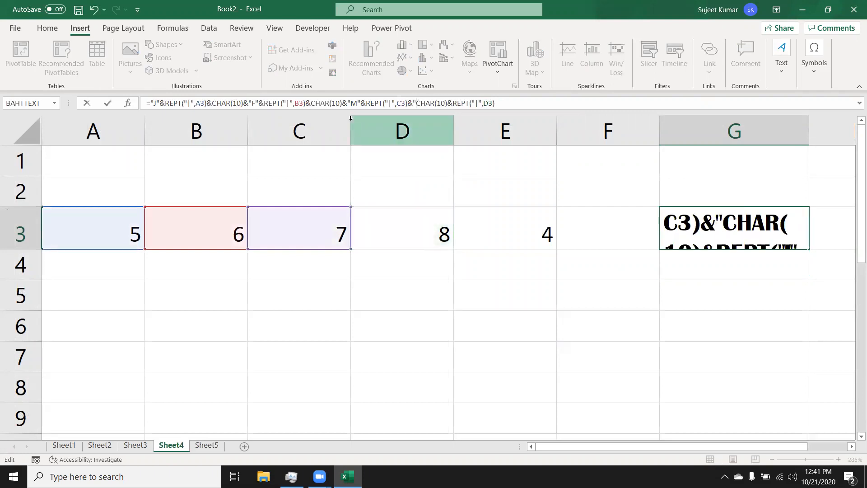
key("BackSpace")
key("BackSpace")
key("BackSpace")
key("ctrl+Return")
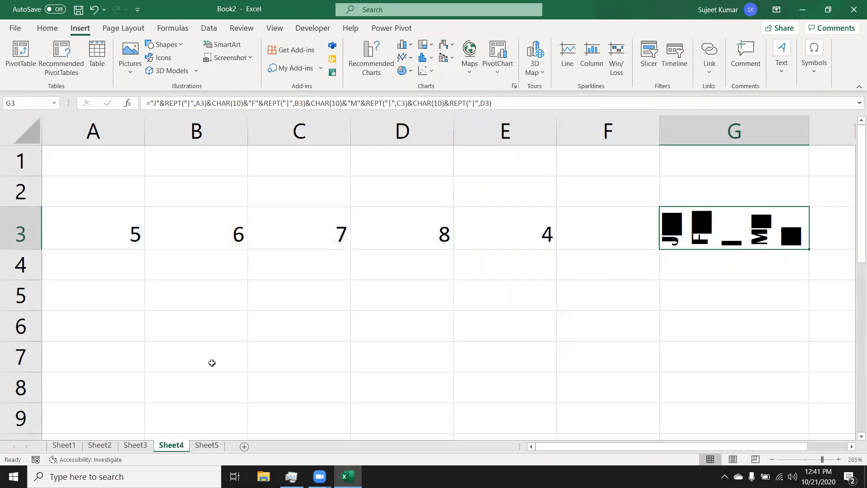
Move Sheet1 so that it sits between Sheet4 and Sheet5 in the workbook's sheet order
left_click(150, 447)
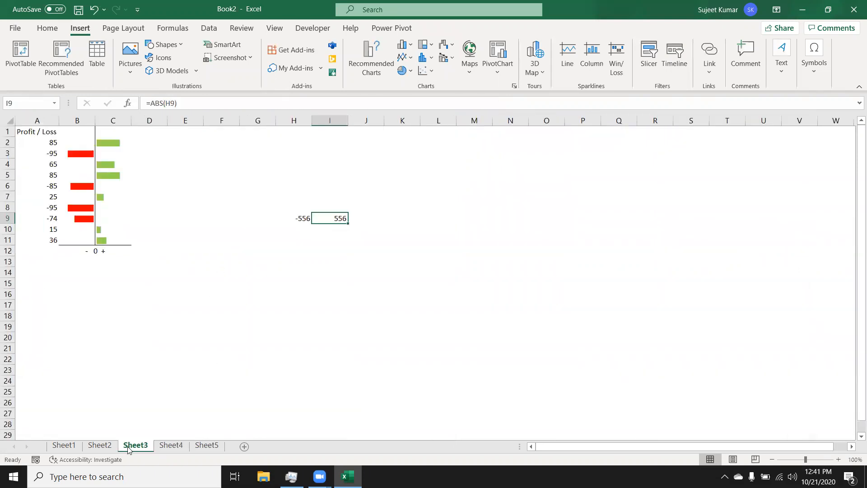
left_click(99, 446)
left_click(63, 445)
left_click_drag(206, 427, 208, 445)
Widen column N on Sheet5 to about twice its width so the sparkline columns spread out, and select the month initials in N1
left_click(207, 445)
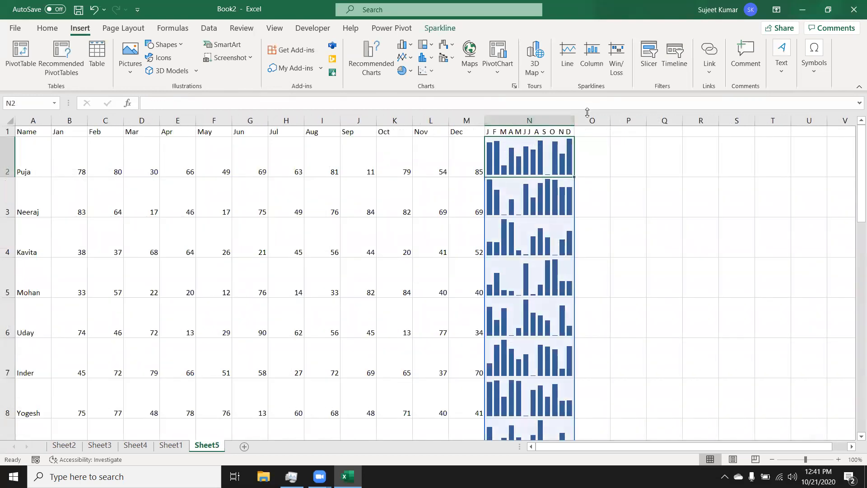
left_click_drag(575, 120, 673, 118)
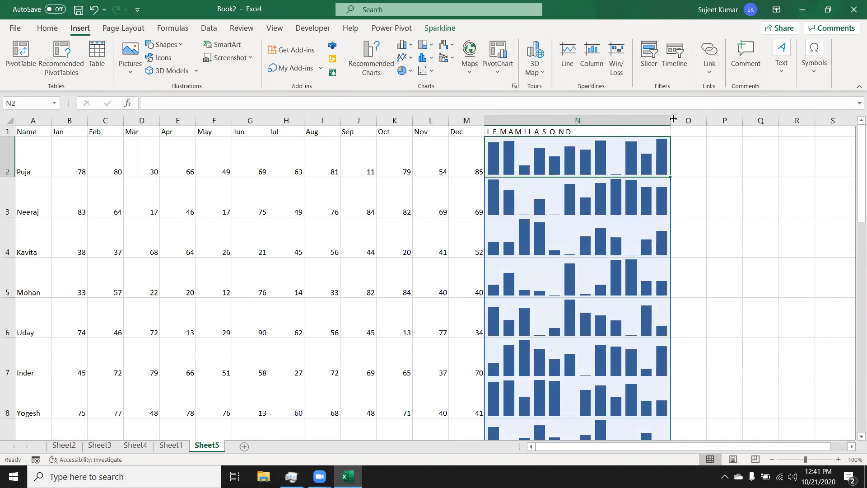
left_click(611, 130)
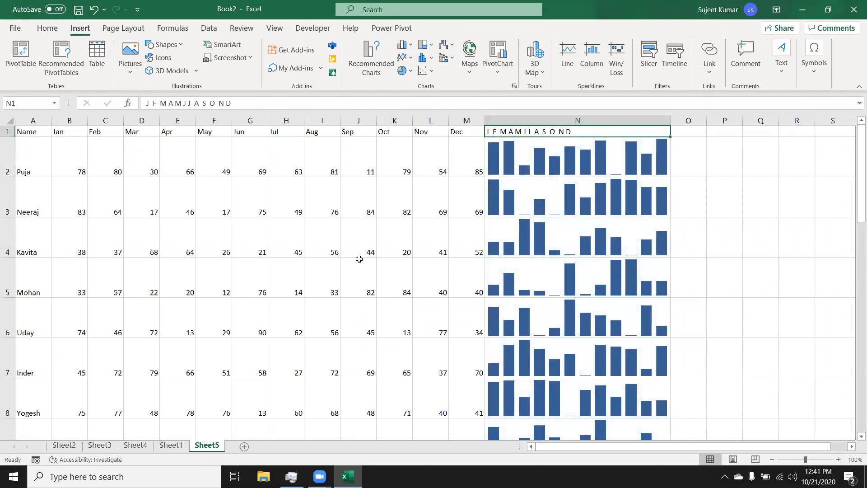
Widen column G slightly on Sheet4 and increase the height of row 3 so the labelled REPT chart fits in G3
left_click(177, 446)
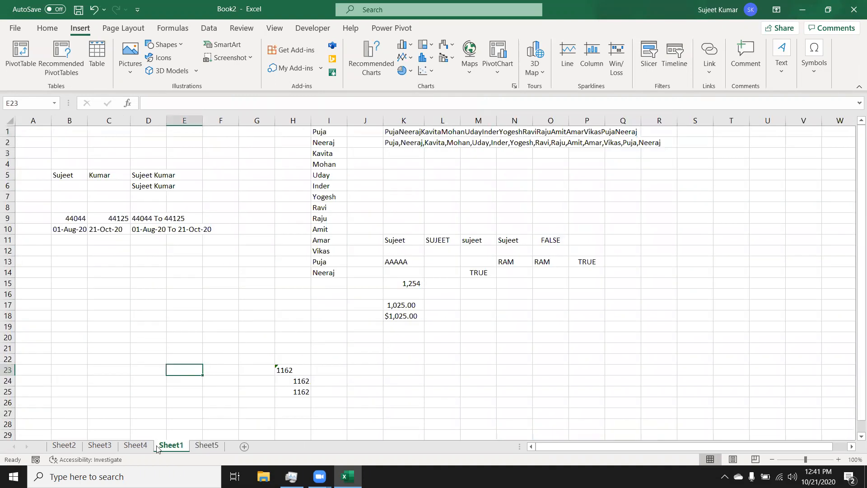
left_click(137, 446)
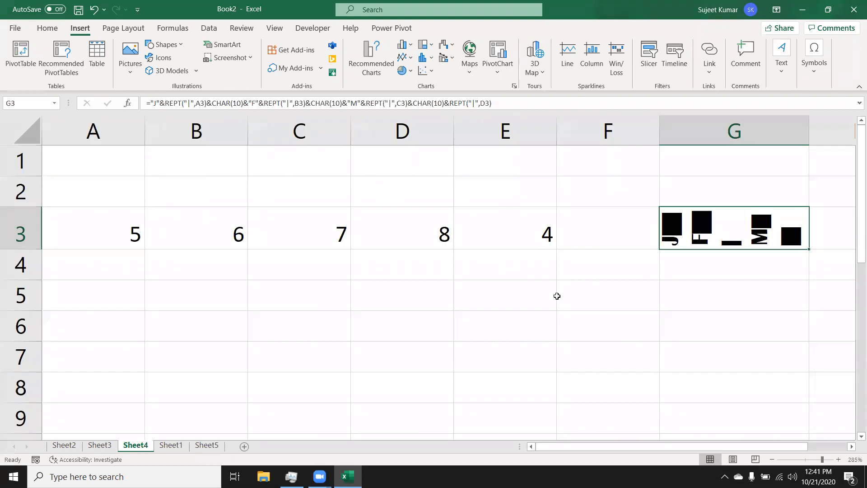
left_click_drag(814, 127, 815, 127)
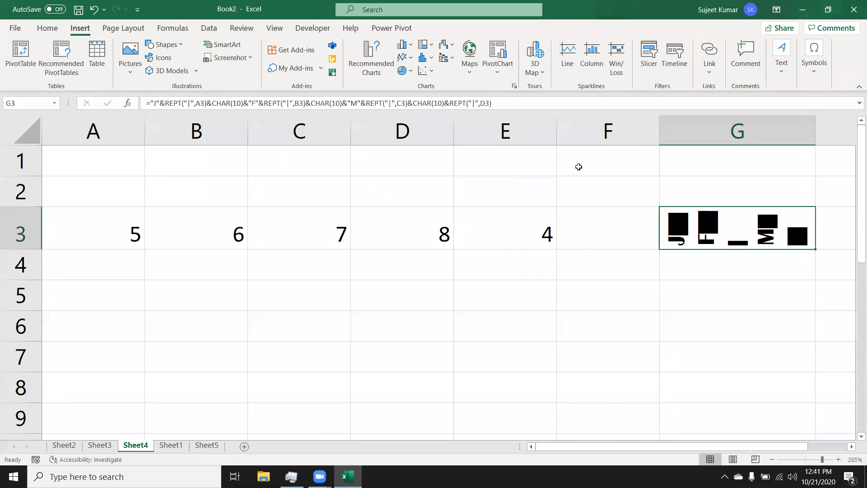
left_click_drag(32, 248, 32, 278)
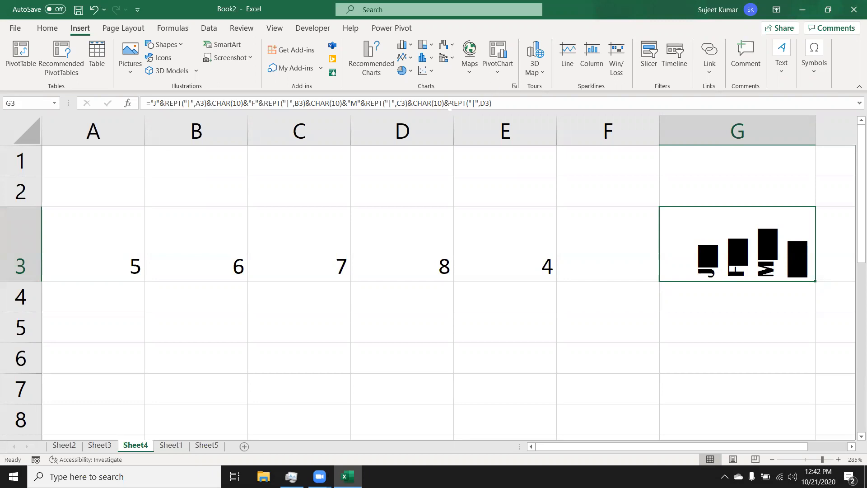
Insert "A"& before the REPT that repeats the bar for D3 in the G3 formula
left_click(447, 103)
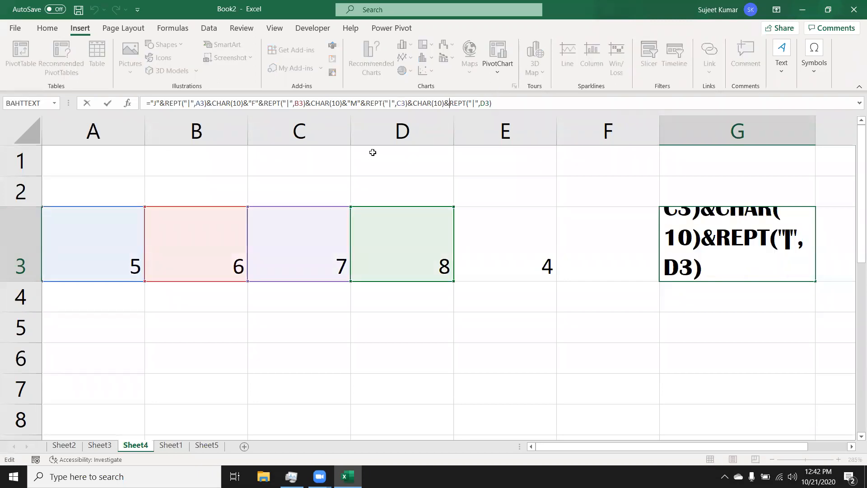
type("\"A")
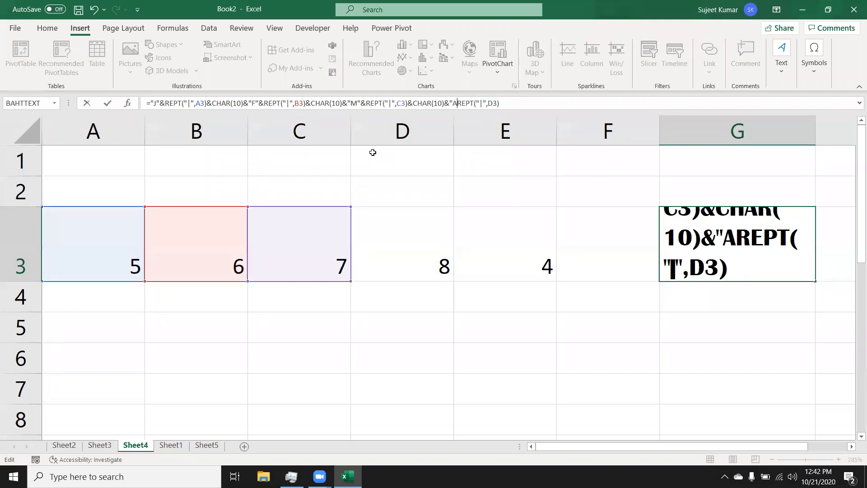
type("\"")
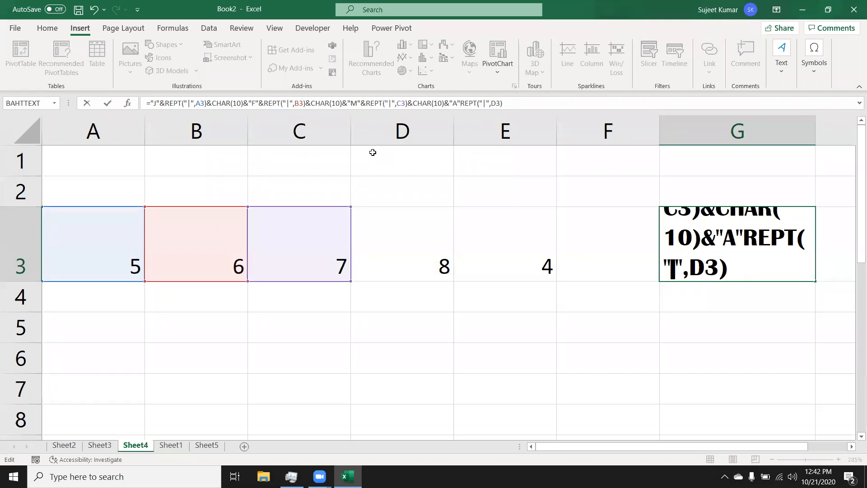
type("&")
key("Return")
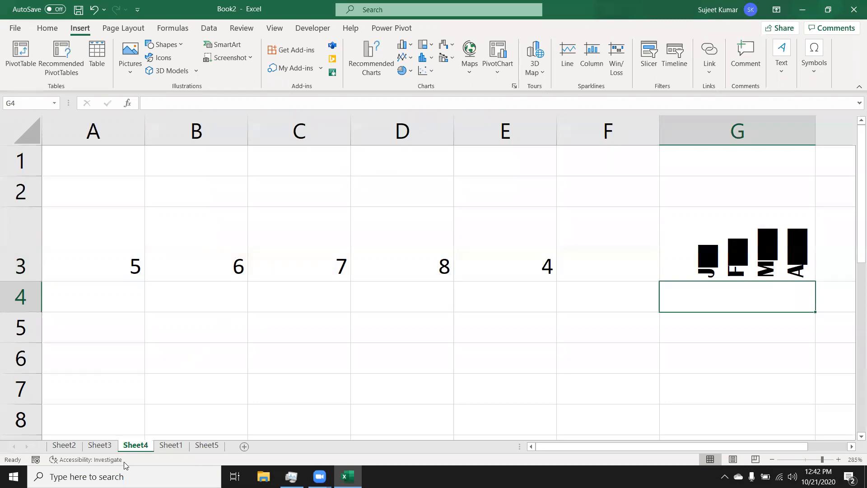
Return to Sheet5 and select the column sparkline in N2 to compare it with the labelled REPT chart
left_click(175, 446)
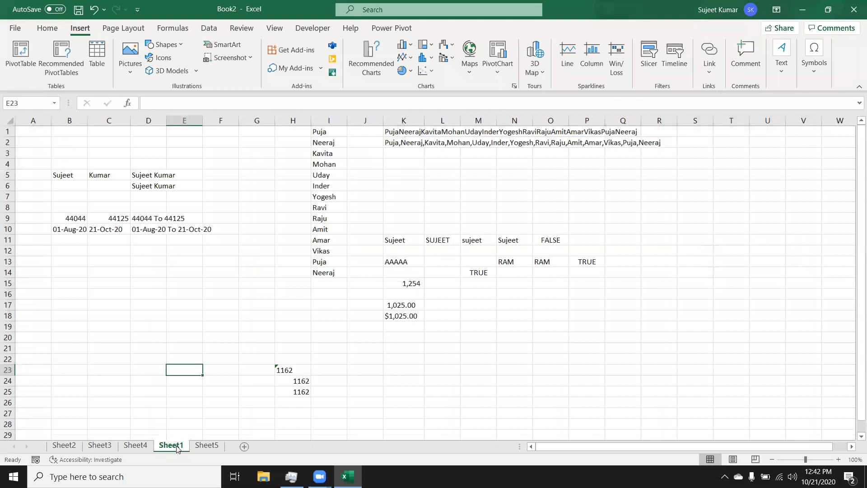
left_click(209, 445)
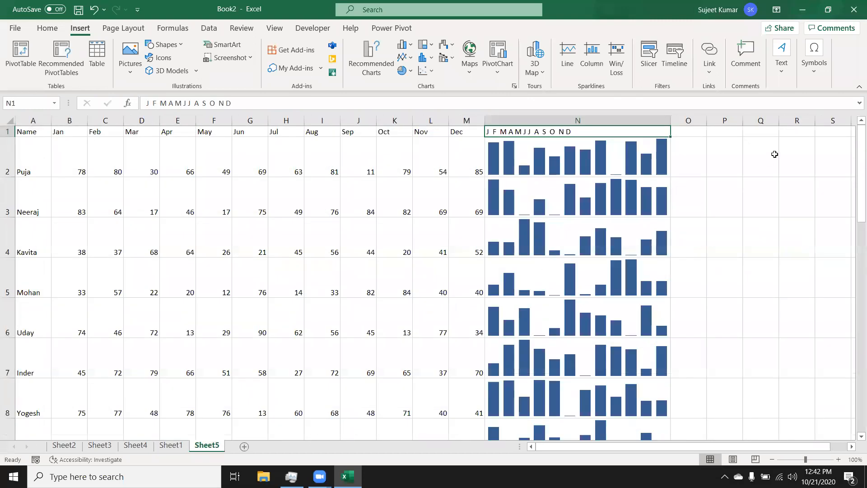
left_click(656, 159)
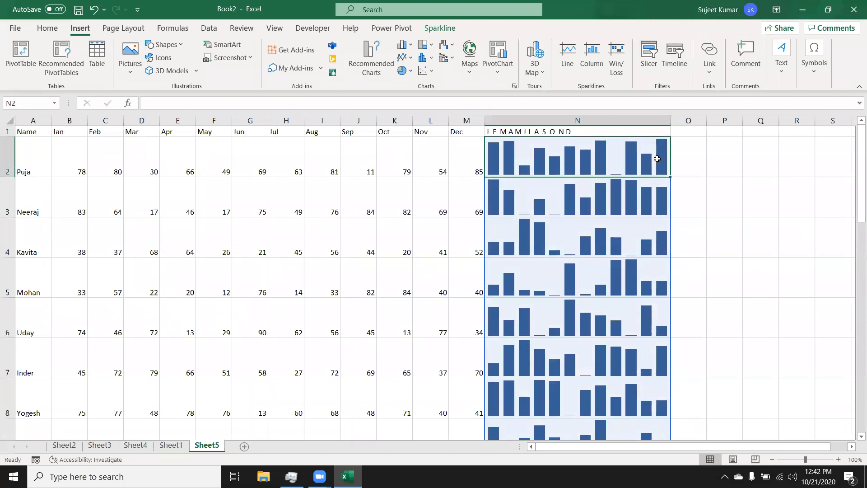
Select the column sparklines from N2 down column N to examine them, ending with N2 selected
key("ctrl+shift+Down")
key("ctrl+BackSpace")
key("F2")
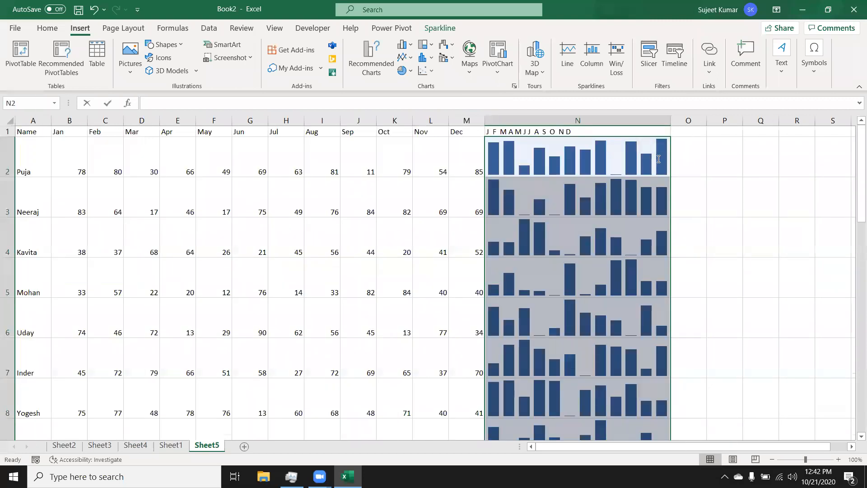
key("Return")
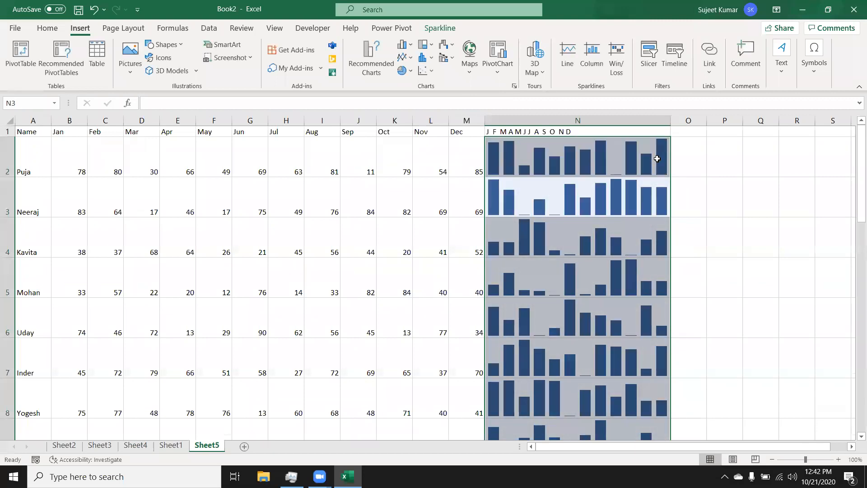
key("shift+Return")
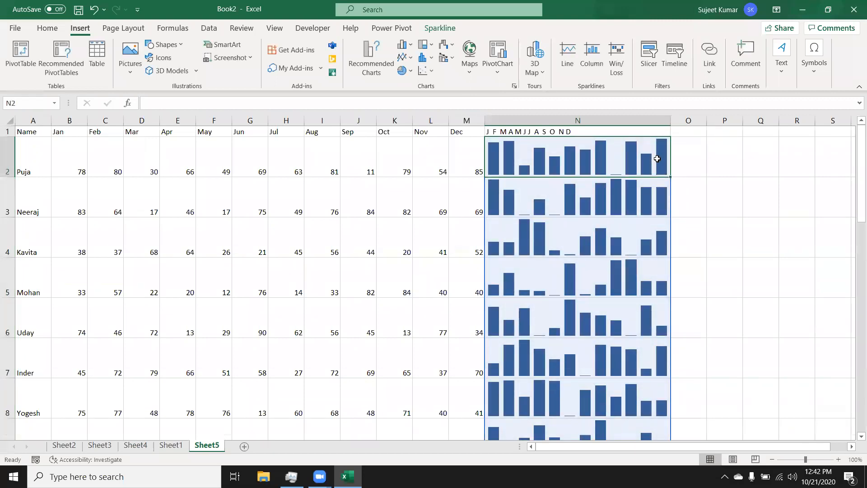
key("shift+Down")
key("shift+Down")
key("shift+Down")
key("shift+Down")
key("shift+Down")
key("shift+Down")
key("shift+Down")
key("shift+Down")
key("shift+Down")
key("shift+Down")
key("shift+Down")
key("shift+Down")
key("shift+Down")
key("shift+Down")
key("shift+Down")
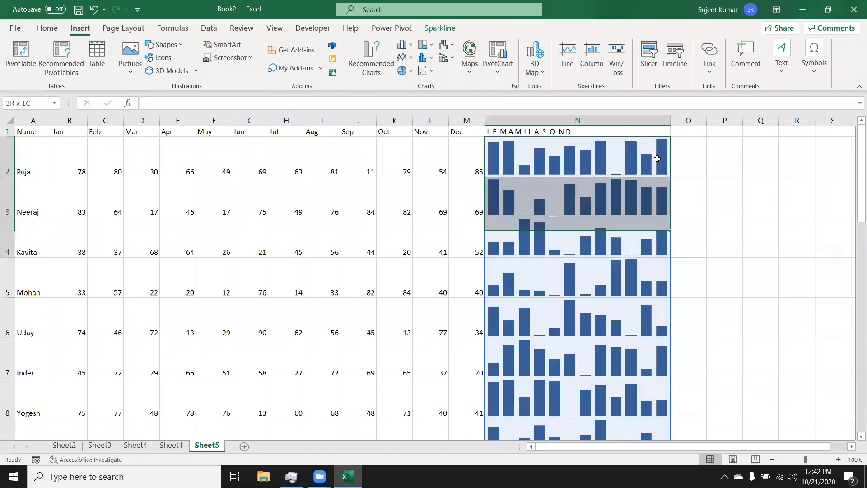
scroll(657, 159, "up", 4)
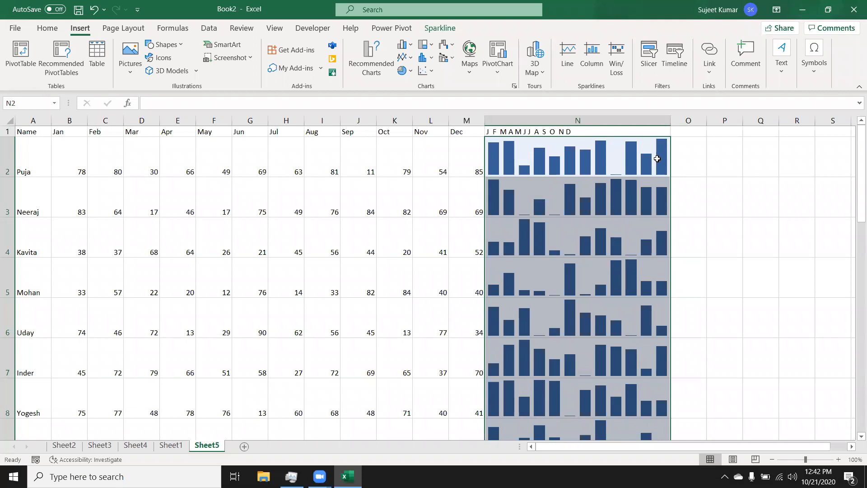
key("Right")
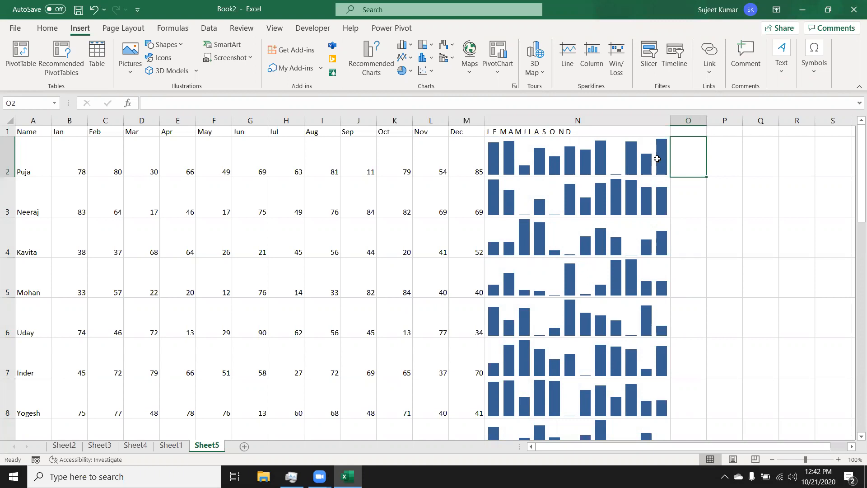
left_click(657, 158)
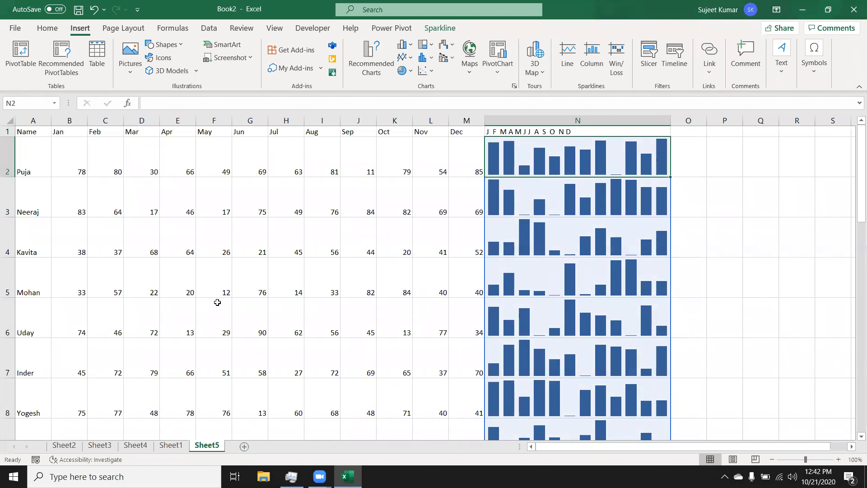
View the labelled REPT chart on Sheet4, and return to Sheet5 to compare it with the sparklines in N2 and N3
left_click(169, 446)
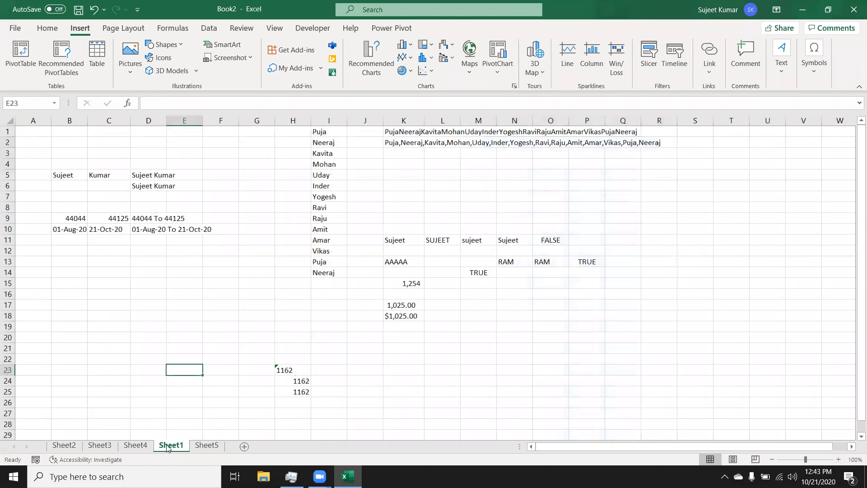
left_click(135, 446)
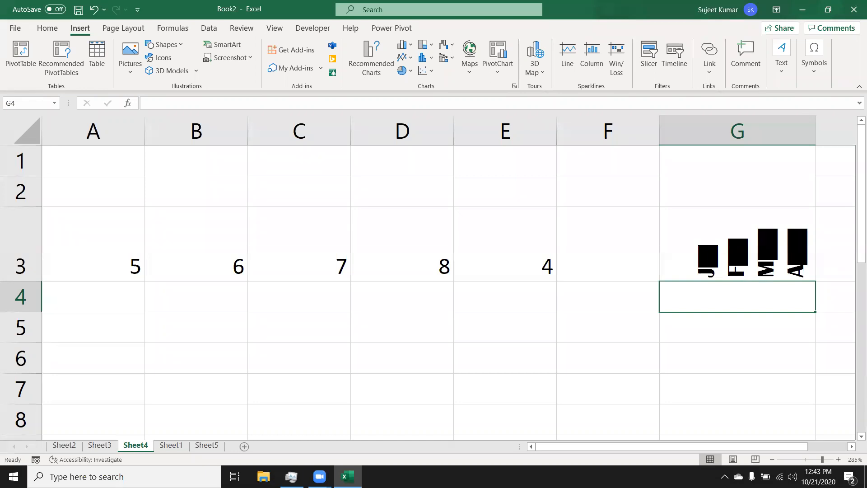
left_click(165, 445)
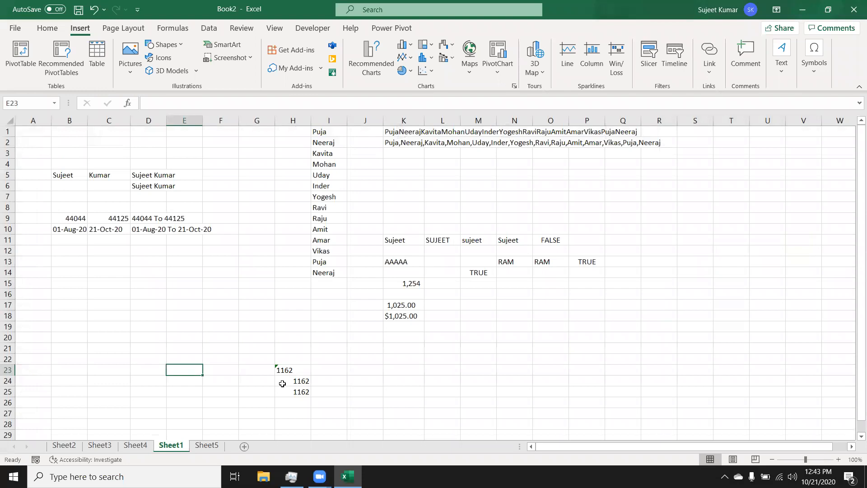
left_click(211, 447)
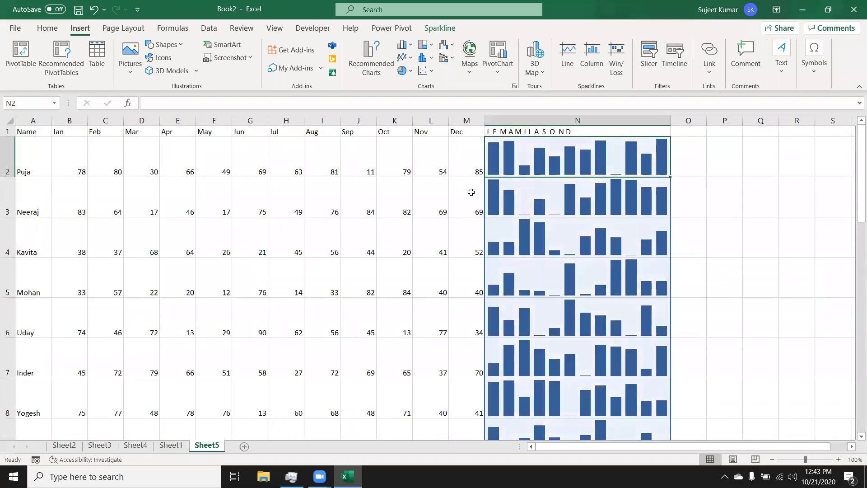
left_click(505, 174)
left_click(504, 173)
left_click(498, 189)
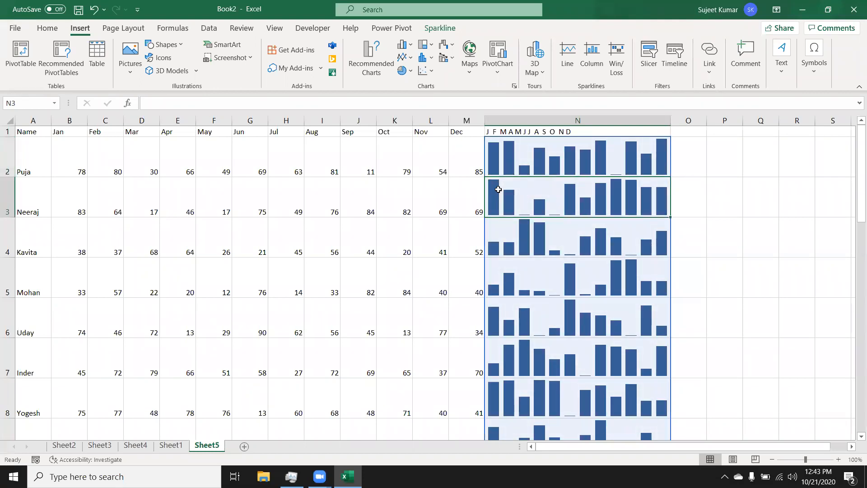
Select the January to December values in B2:M2
left_click(70, 169)
key("shift+Right")
key("shift+Right")
key("shift+Right")
key("shift+Right")
key("shift+Right")
key("shift+Right")
key("shift+Right")
key("shift+Right")
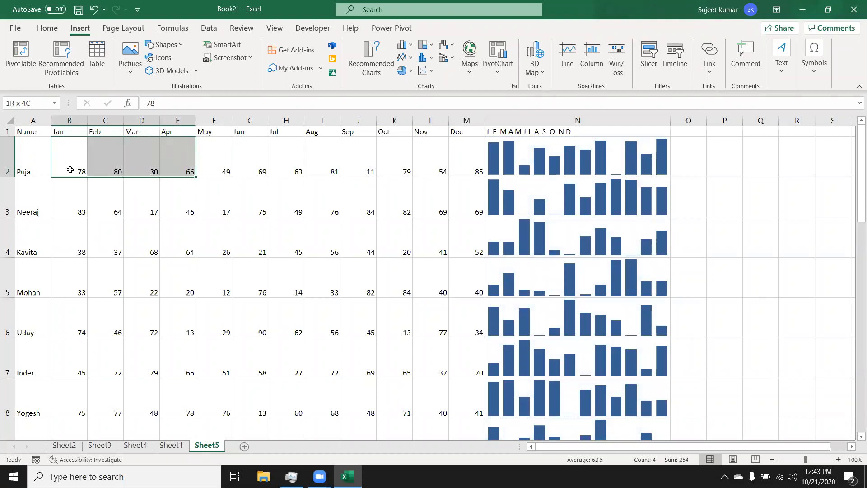
key("shift+Right")
key("shift+Right")
key("shift+Right")
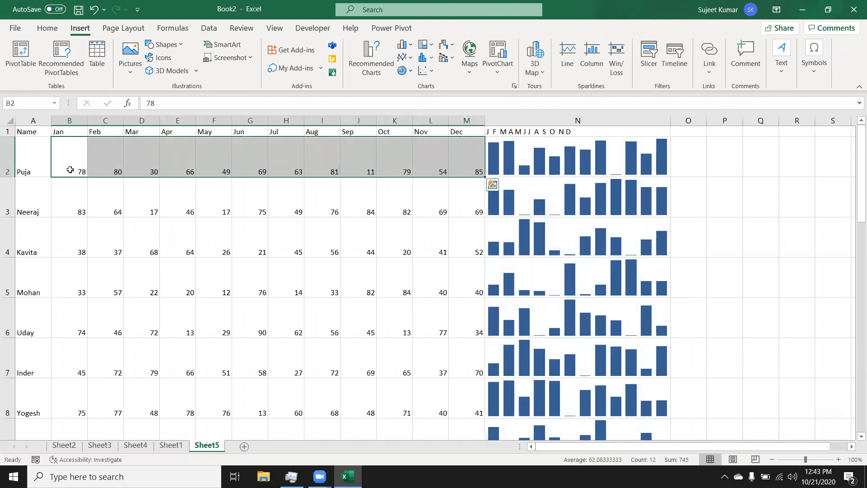
Step across the monthly values of row 2 and end on the December value in M2
key("Right")
key("Right")
key("Right")
key("Right")
key("Right")
key("Right")
key("Right")
key("Right")
key("Right")
key("Right")
key("Right")
key("Right")
key("shift+Right")
key("Left")
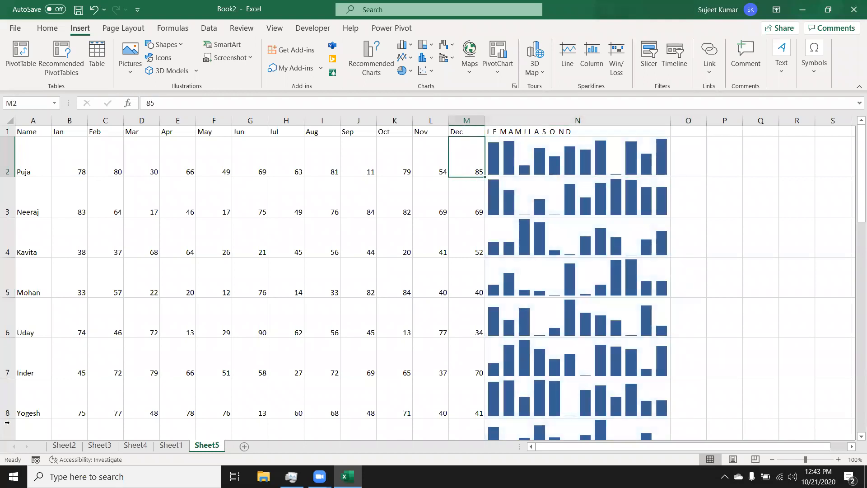
Insert a blank column before the sparkline column N on Sheet5 and widen the new column N slightly
left_click(172, 446)
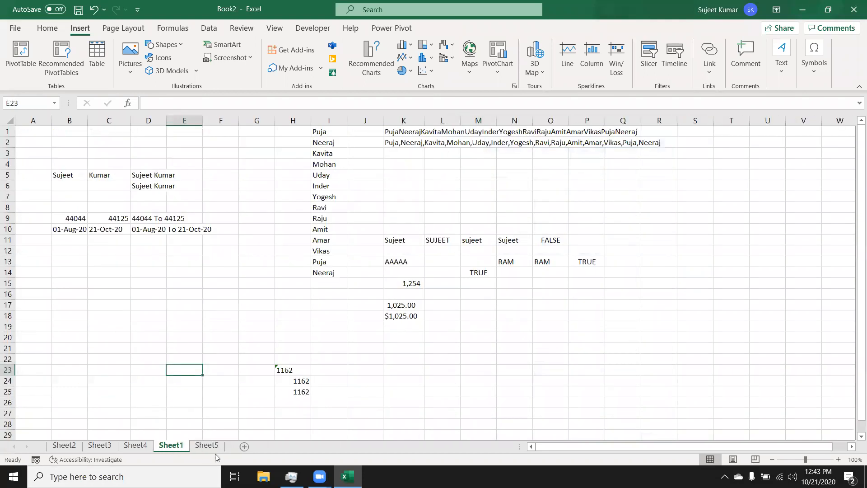
left_click(206, 445)
left_click(685, 168)
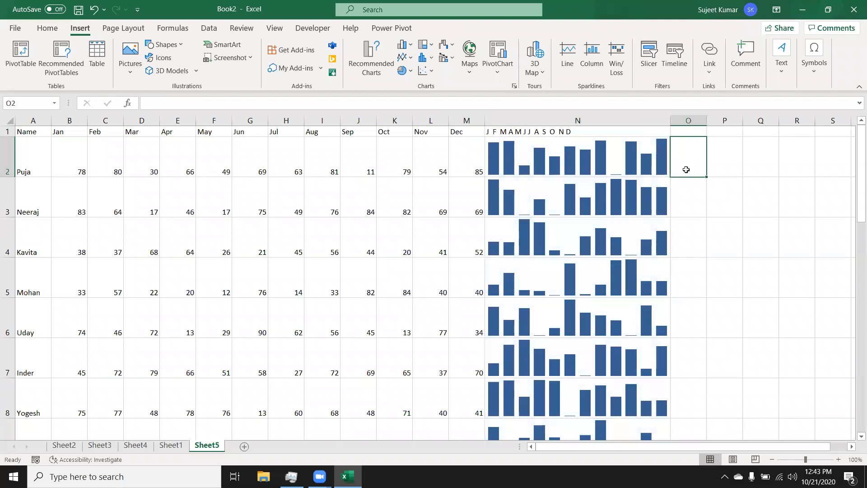
left_click(507, 120)
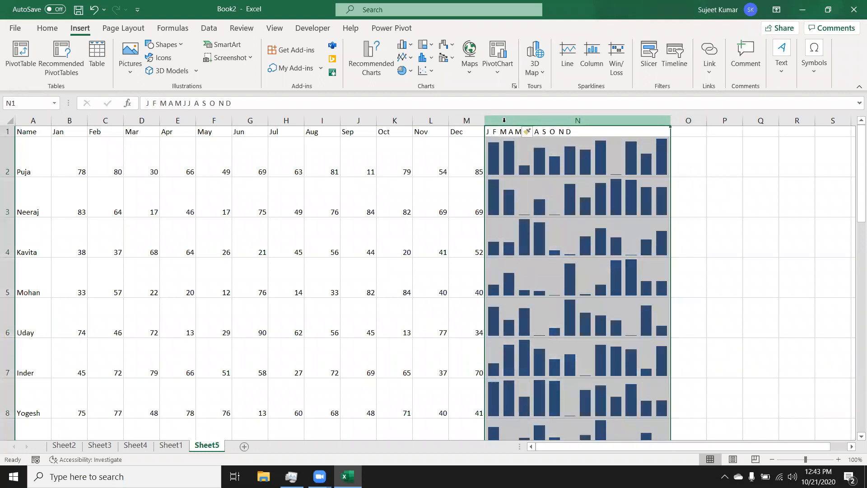
key("ctrl+shift+plus")
left_click_drag(520, 120, 704, 144)
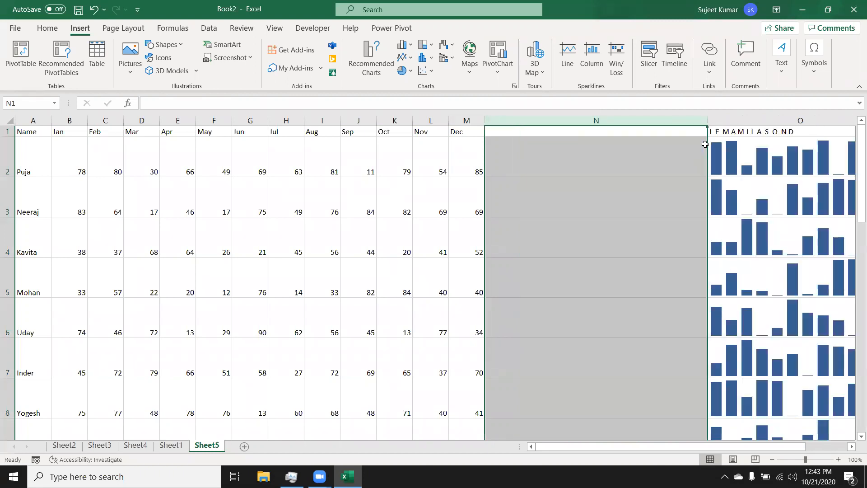
Increase the height of row 2 to about one and a half times its size
left_click(282, 134)
left_click_drag(7, 156, 13, 199)
left_click(7, 154)
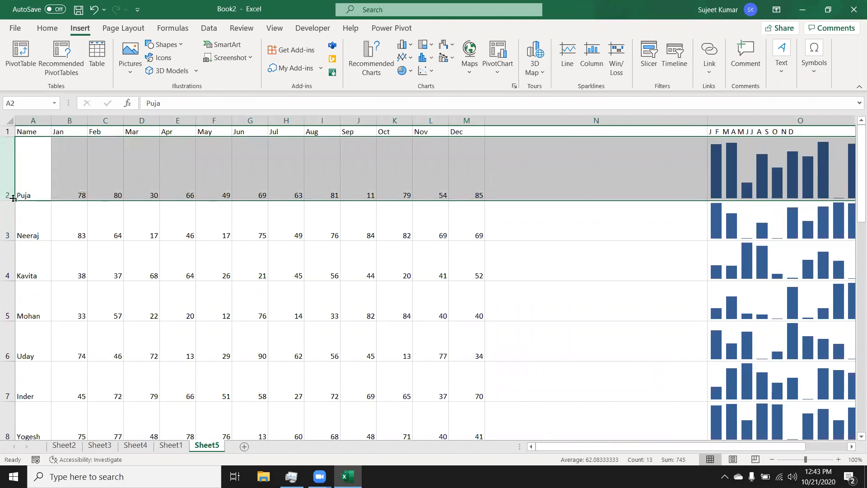
Start a formula in N2 with ="J"&REPT("|",B2)& to build a labelled bar for January
left_click(510, 149)
type("=")
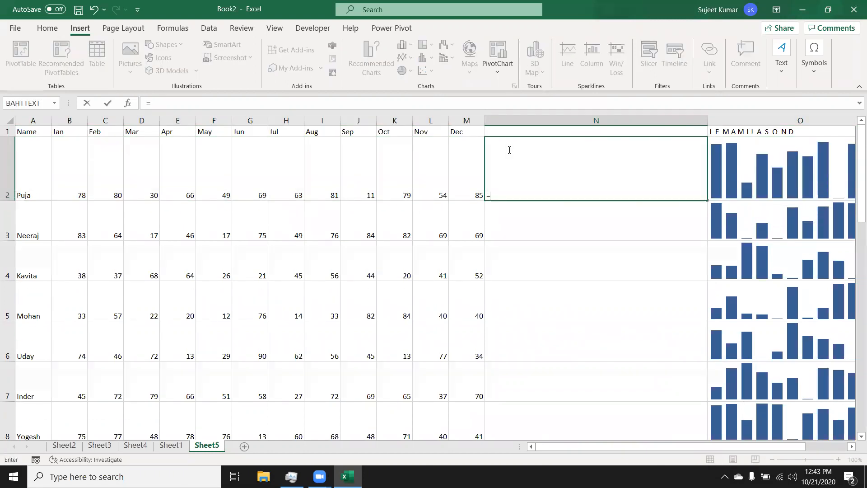
type("\"J\"&re")
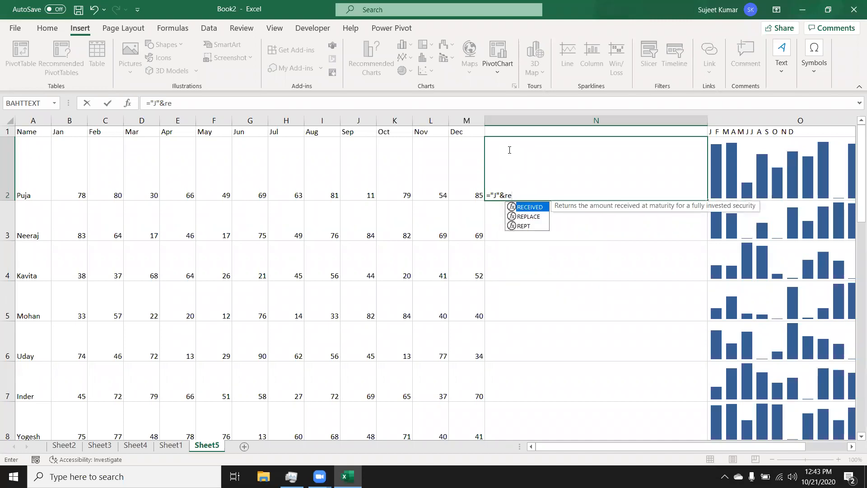
key("Down")
key("Down")
key("Tab")
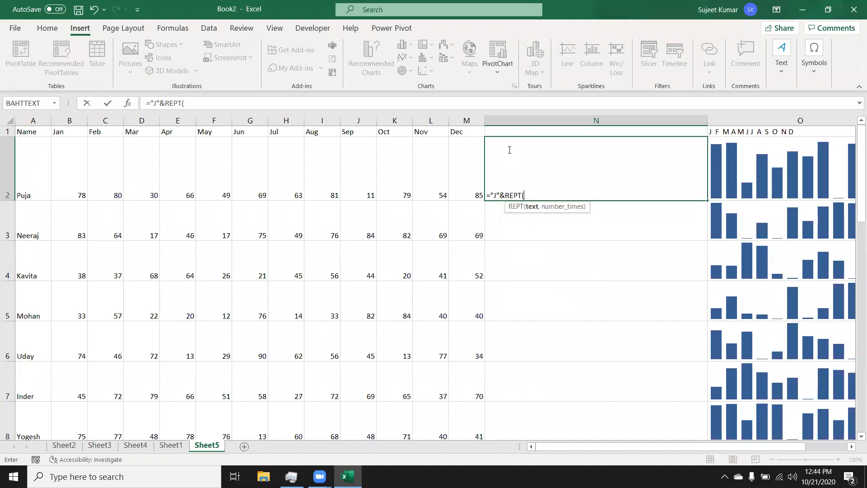
type("\"|\",")
left_click(79, 180)
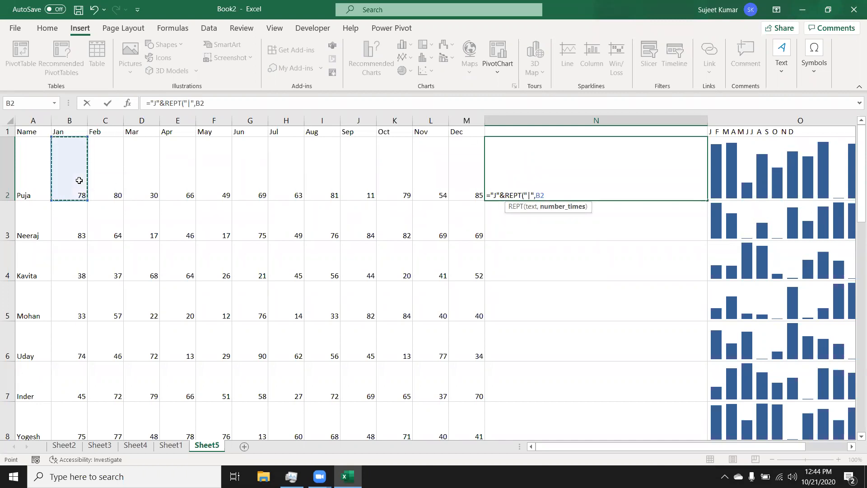
type("&")
key("BackSpace")
type(")&")
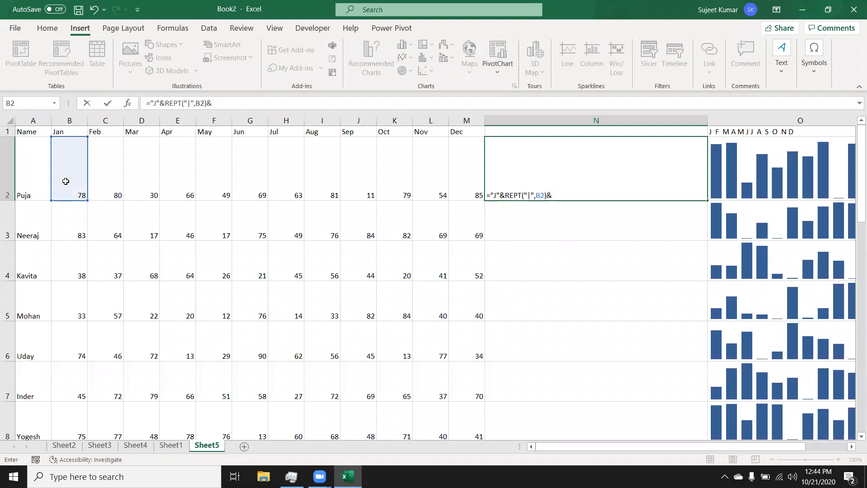
Append the January value and a line break to the N2 formula with B2&CHAR(10)
left_click(72, 181)
type("&CHAR(10")
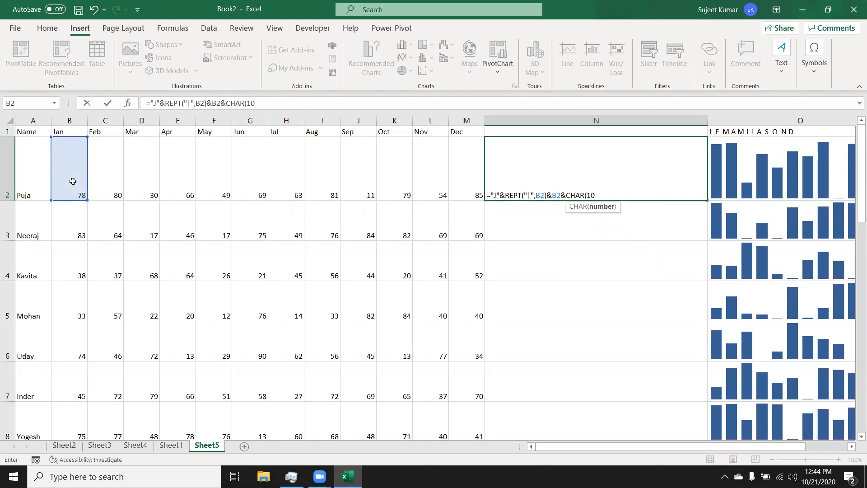
type(")")
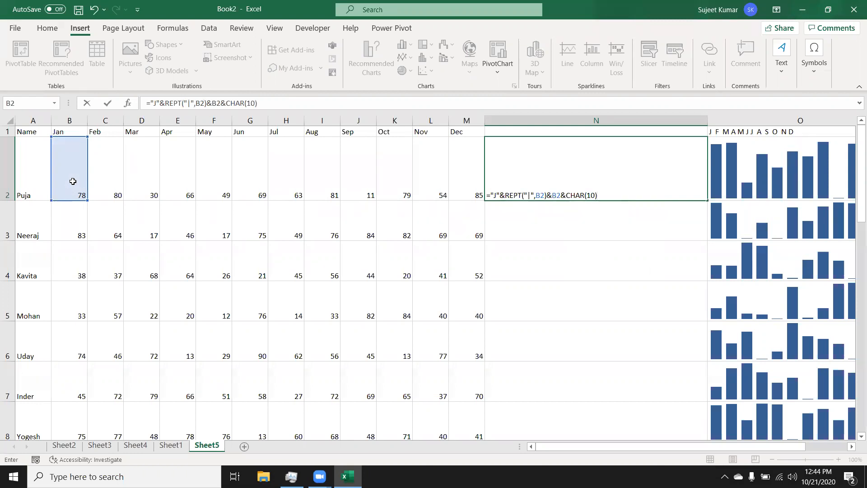
Extend the N2 formula with &"F"&REPT("|"&C2)&D2 and try to enter it
type("&\"F\"&REPT(")
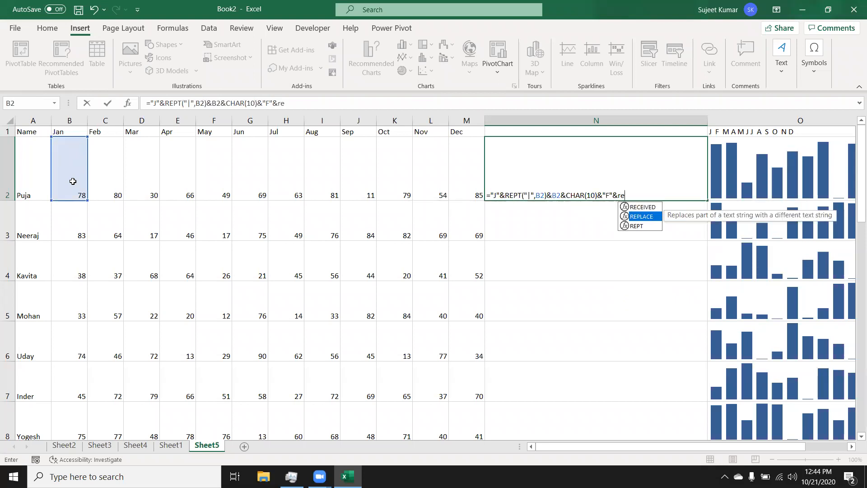
type("\"")
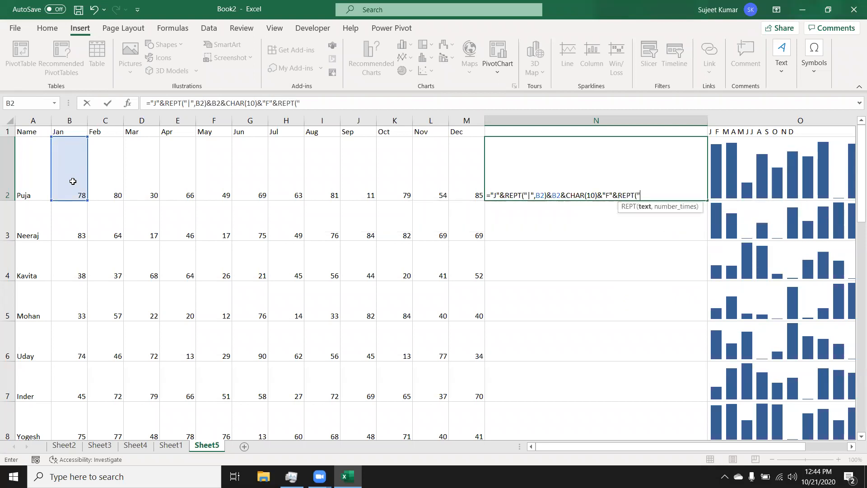
type("|\"&")
left_click(108, 184)
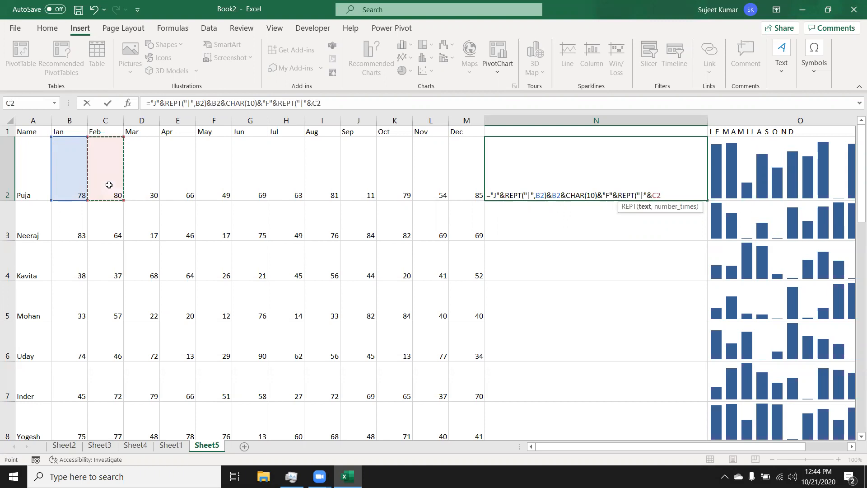
type(")&")
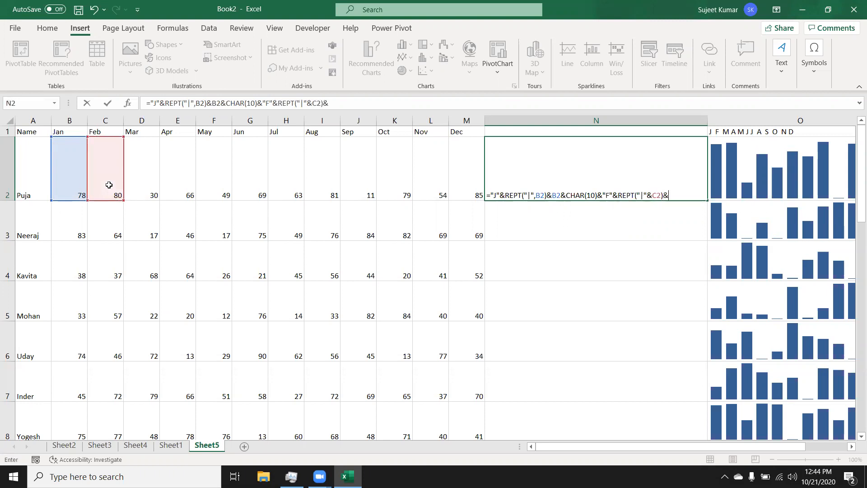
left_click(140, 183)
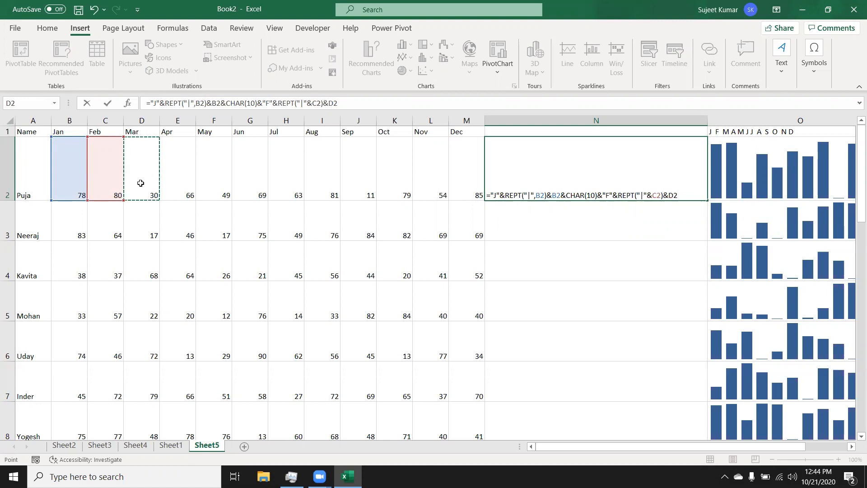
key("Return")
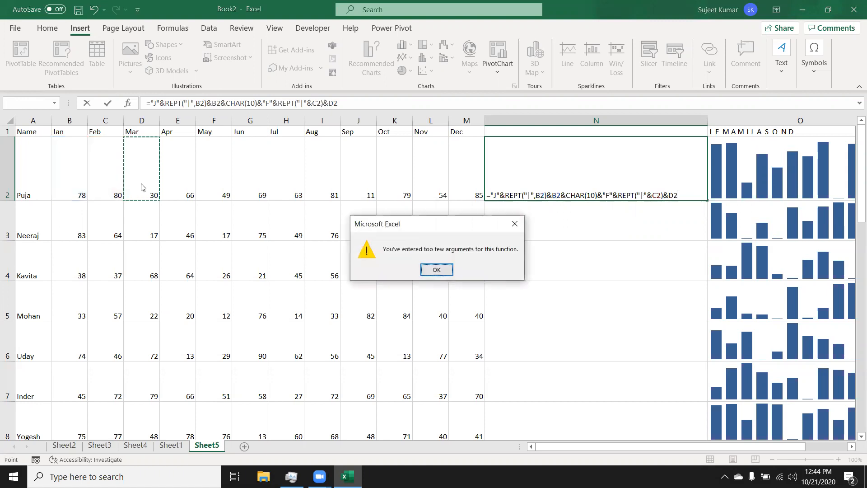
key("Return")
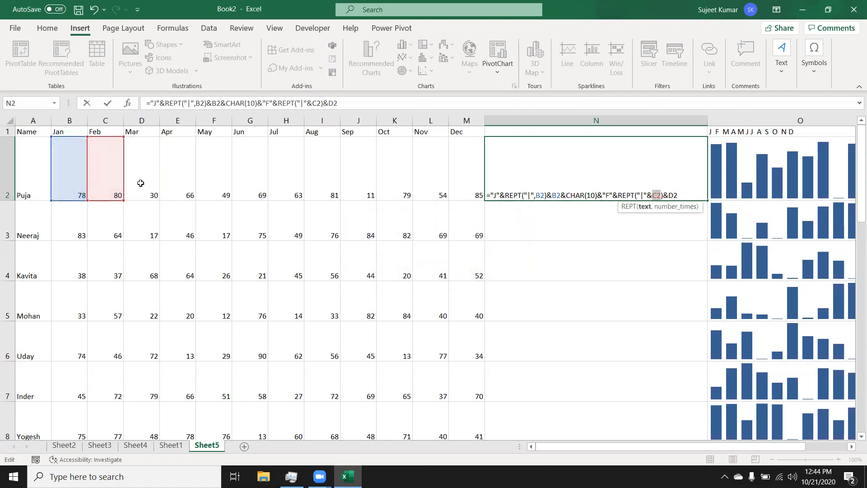
Replace the & before C2 with a comma in the second REPT of the N2 formula
key("Left")
key("BackSpace")
type(",")
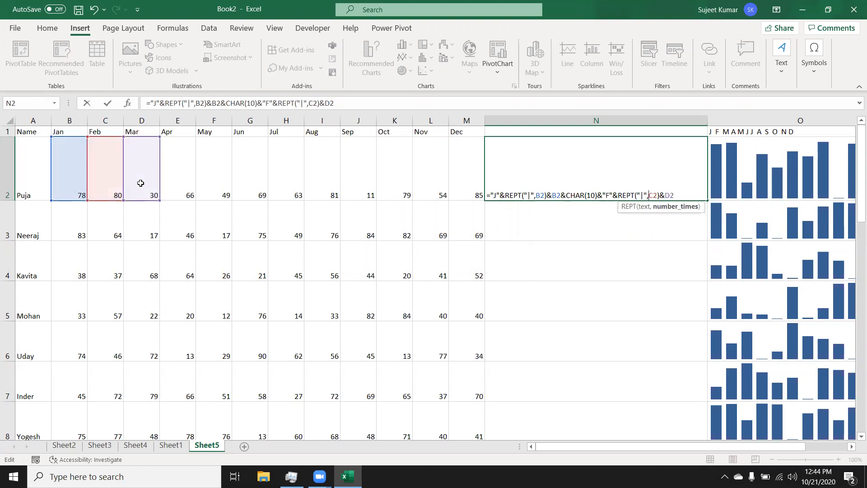
Enter the N2 formula and format the cell with the Britannic Bold font and wrapped text
key("Return")
key("Up")
left_click_drag(140, 183, 181, 135)
left_click(526, 180)
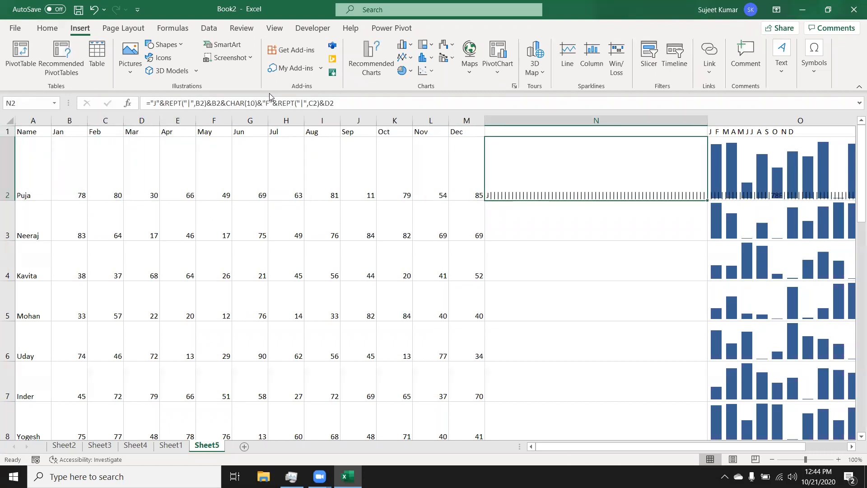
left_click(50, 29)
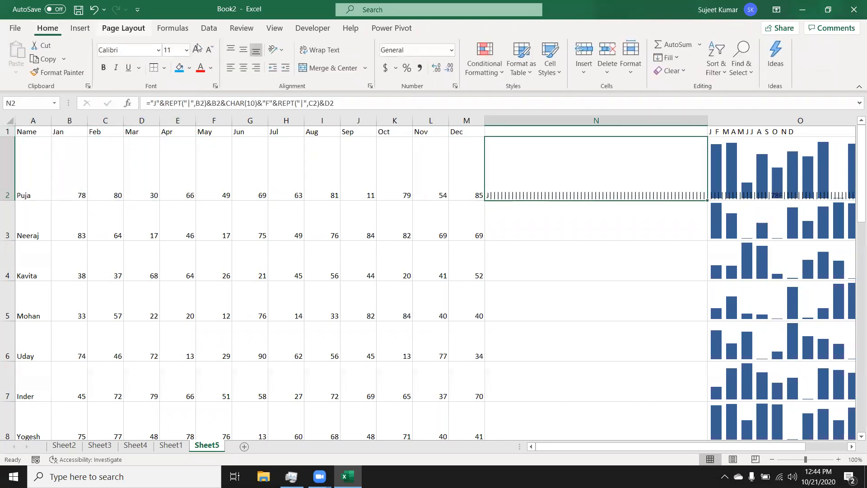
left_click(128, 50)
type("Britannic Bold")
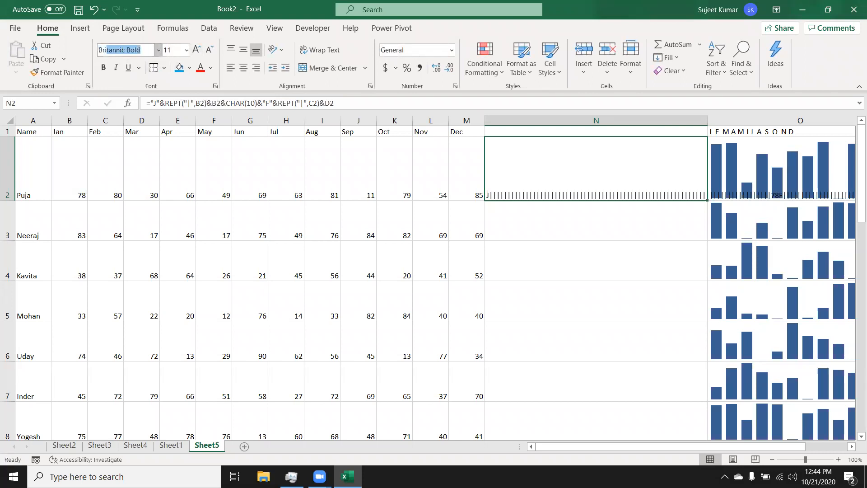
key("Return")
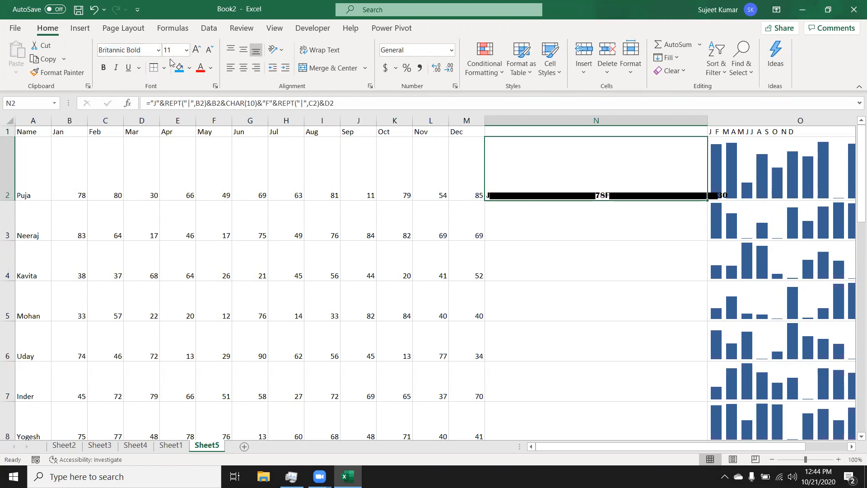
left_click(327, 52)
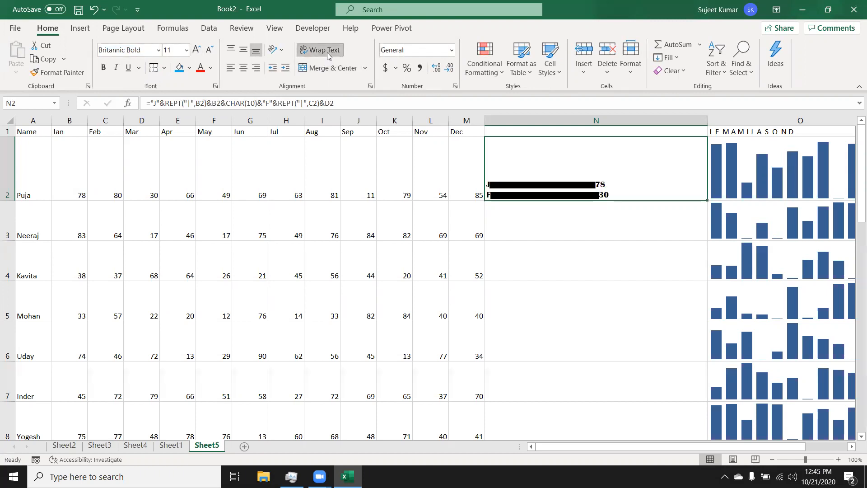
Divide B2 and C2 by 5 inside the two REPT functions of the N2 formula and rotate the cell's text up
left_click(204, 104)
type("/5")
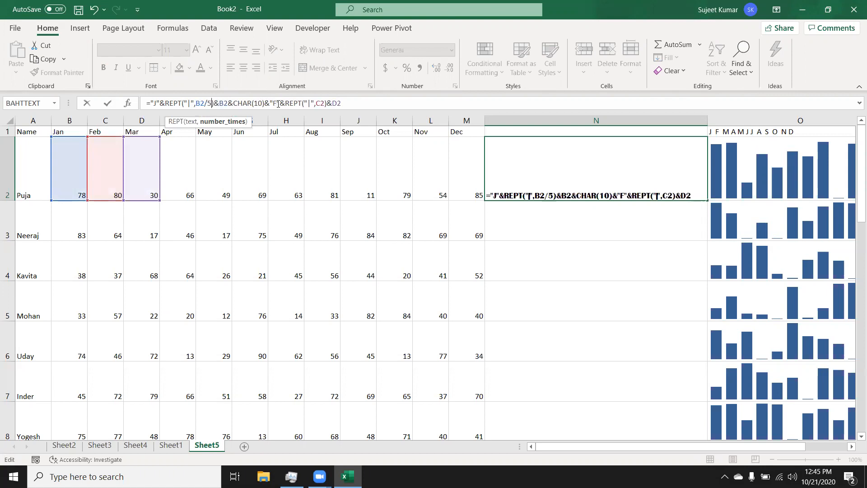
left_click(323, 103)
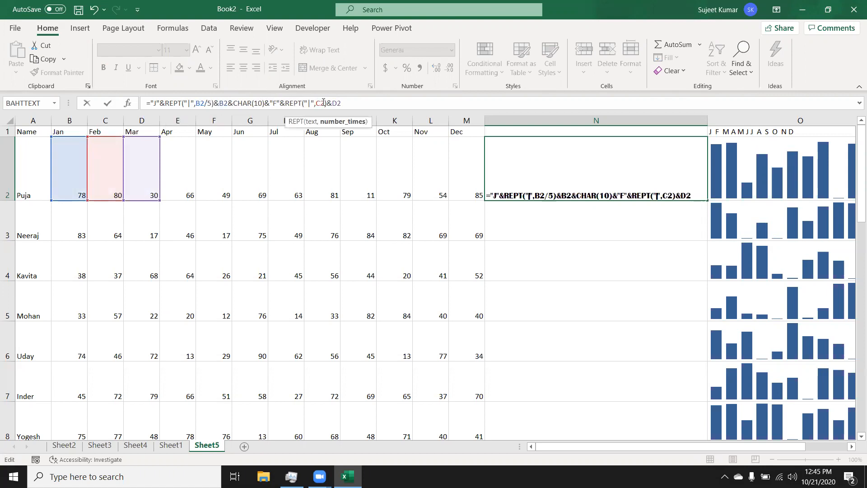
type("/5")
key("Return")
key("Up")
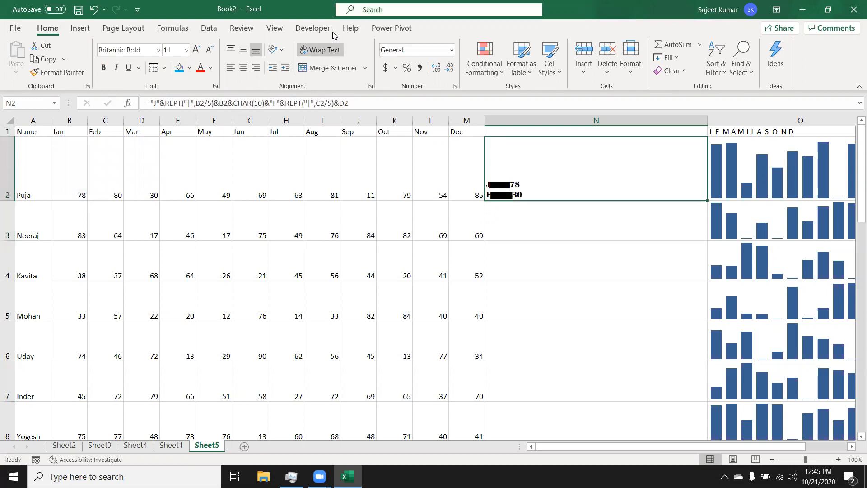
left_click(276, 49)
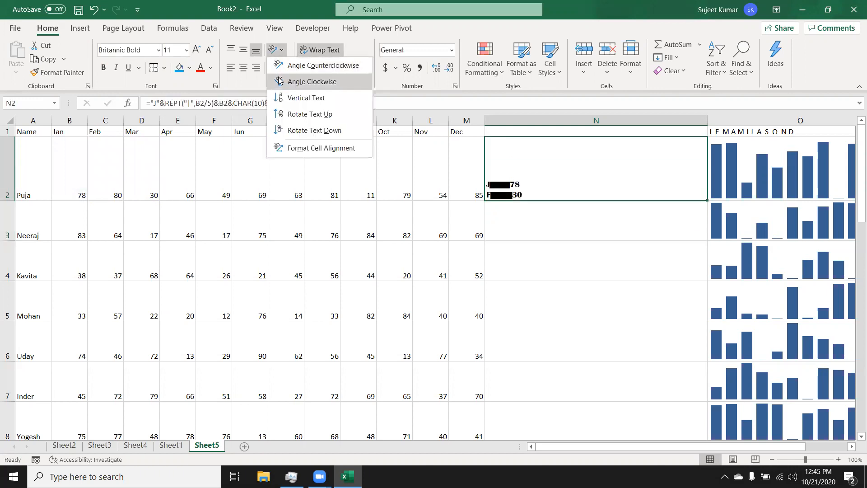
left_click(290, 114)
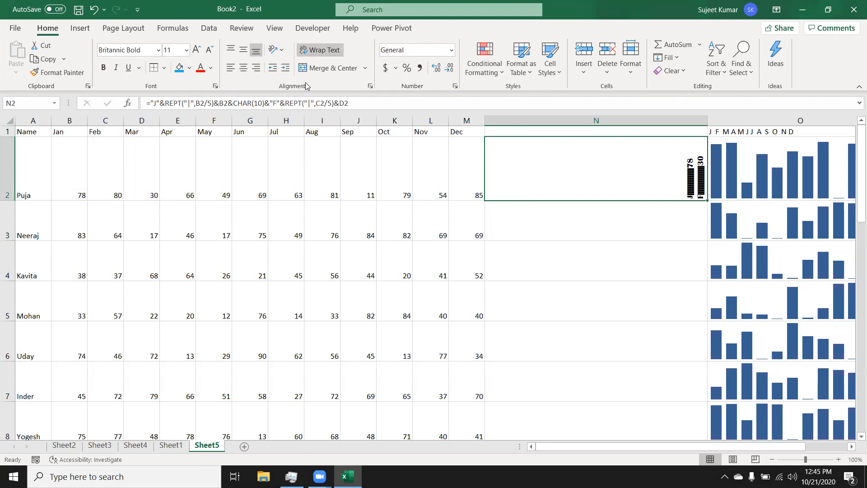
Try N2 with wrap text off and with the text rotated down, and restore the wrapped, upward-rotated layout
left_click(312, 53)
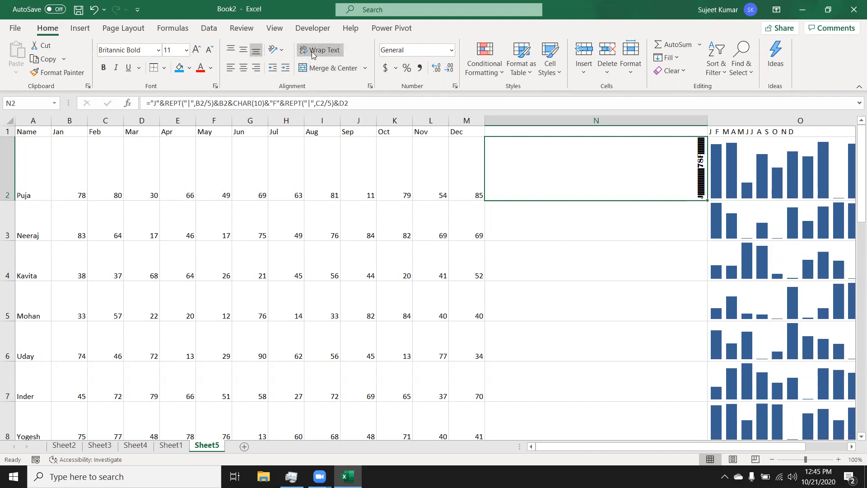
left_click(312, 53)
left_click(311, 53)
left_click(311, 53)
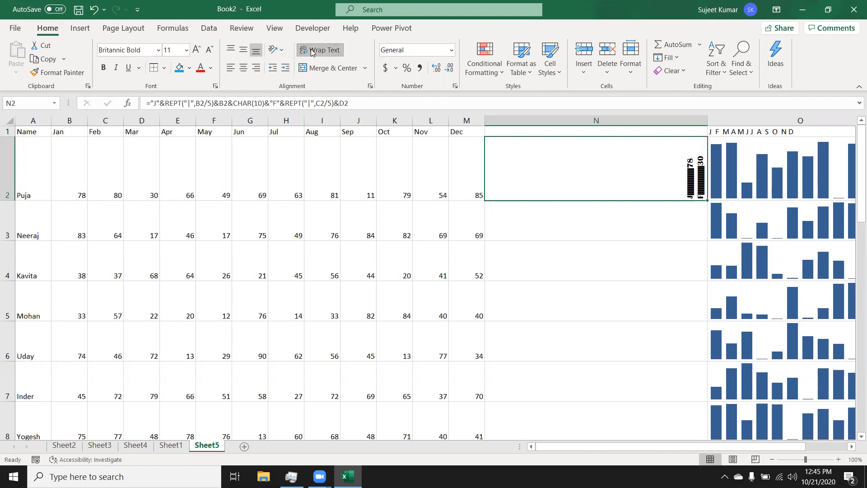
left_click(275, 50)
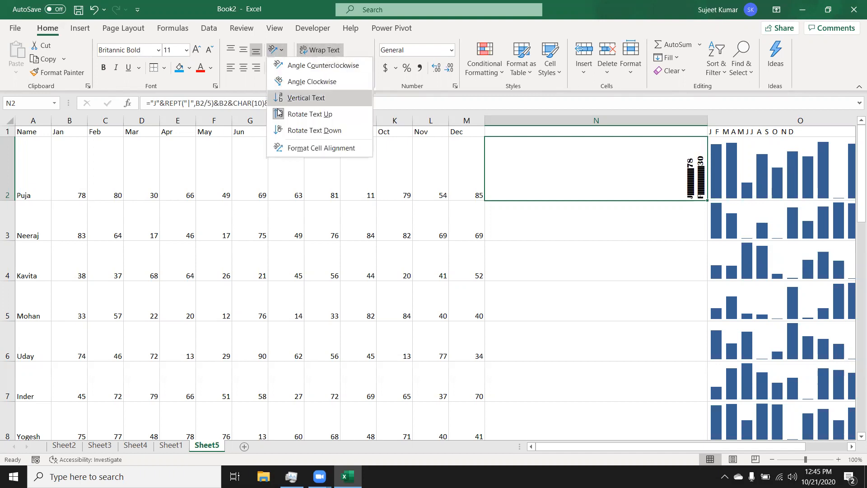
left_click(279, 129)
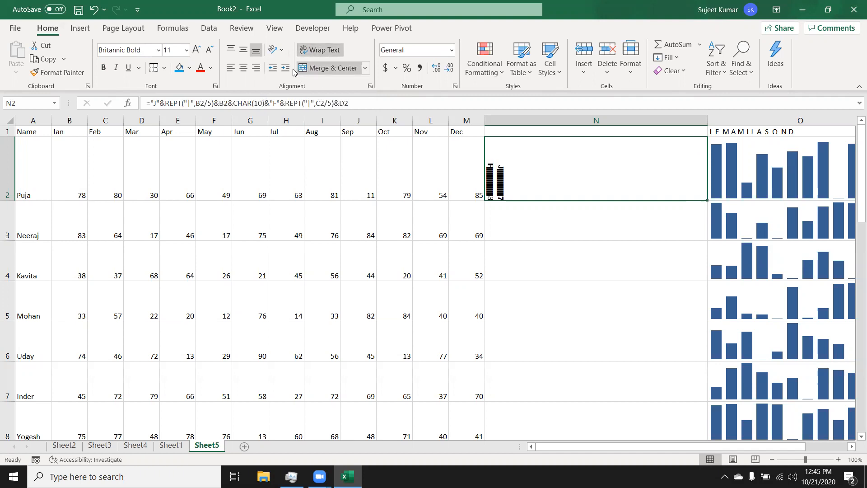
left_click(273, 50)
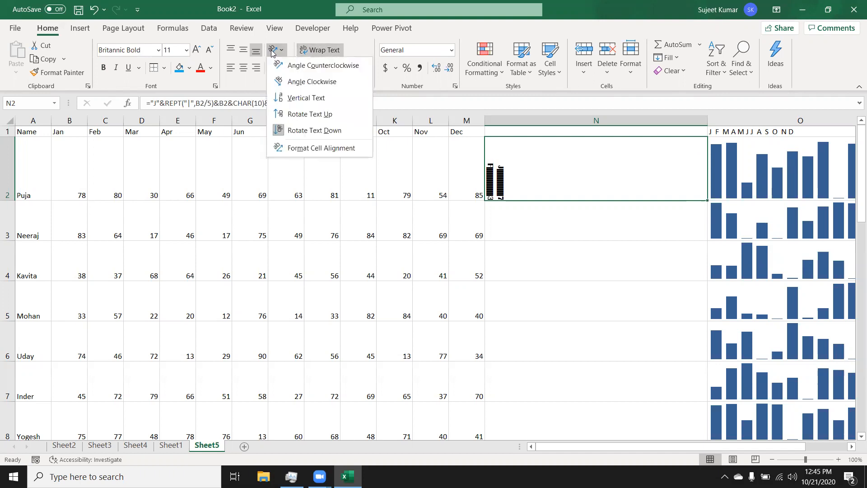
left_click(286, 115)
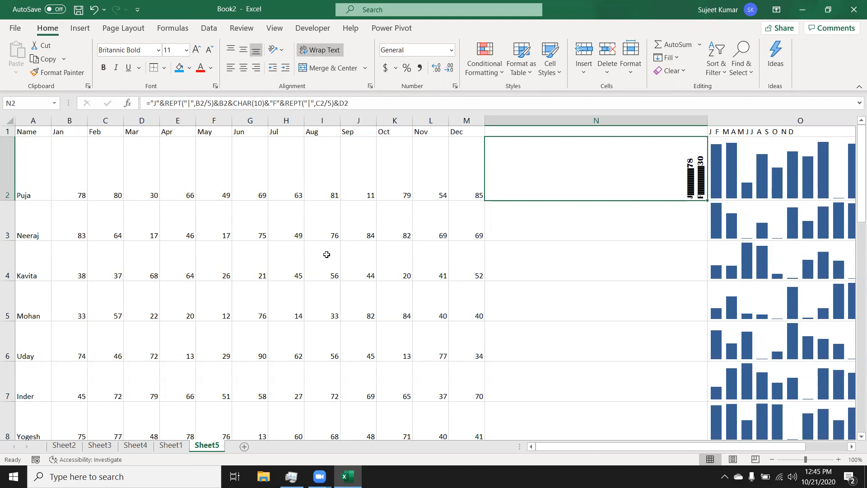
Left-align the bars in N2 and set their font color to light green
left_click(242, 67)
left_click(231, 69)
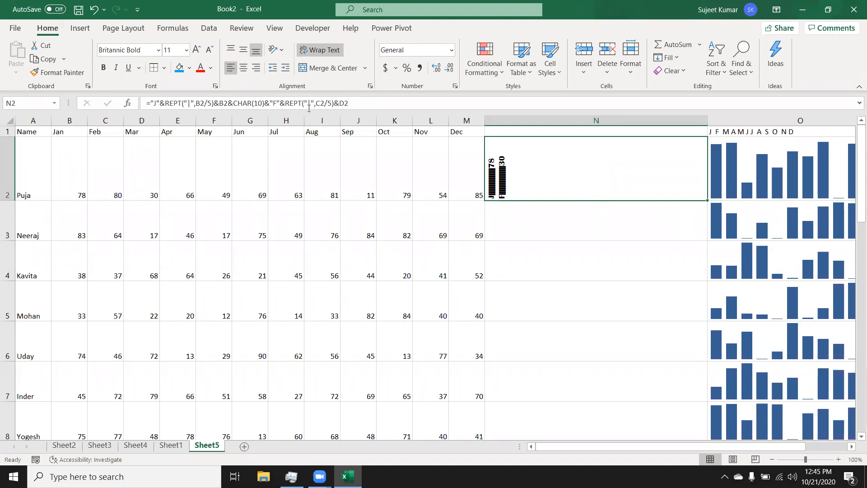
left_click_drag(470, 170, 493, 175)
left_click(493, 175)
left_click(190, 68)
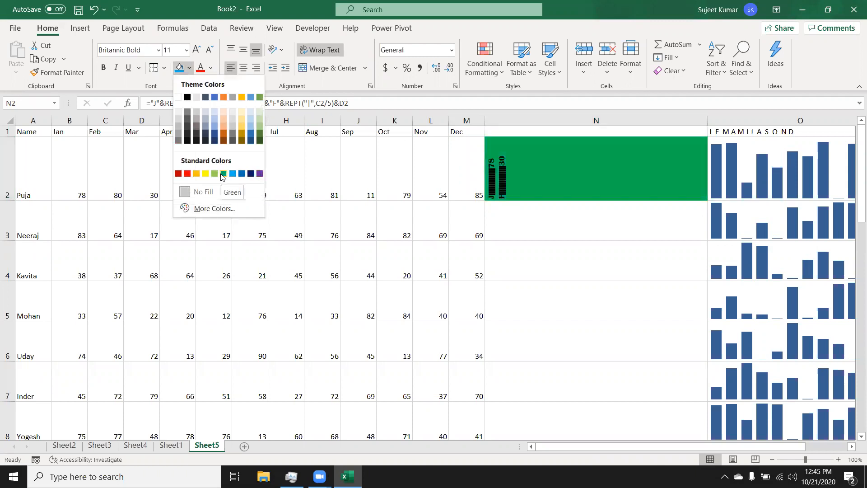
left_click(211, 68)
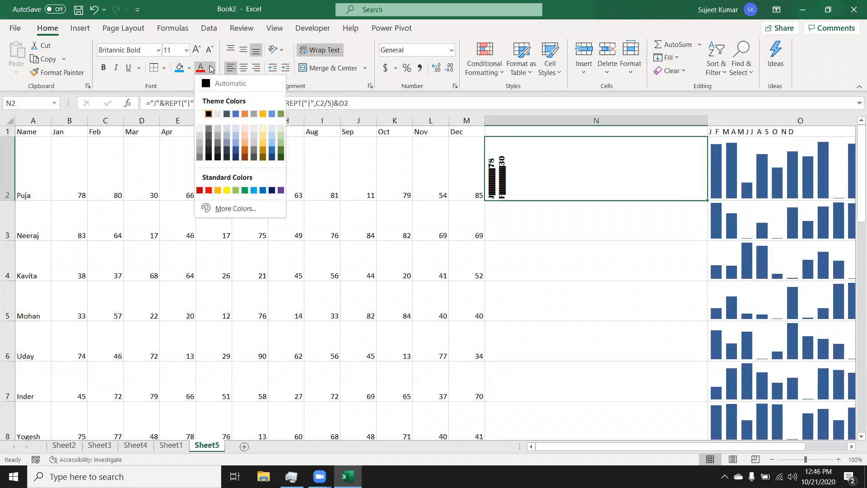
left_click(235, 190)
left_click(640, 228)
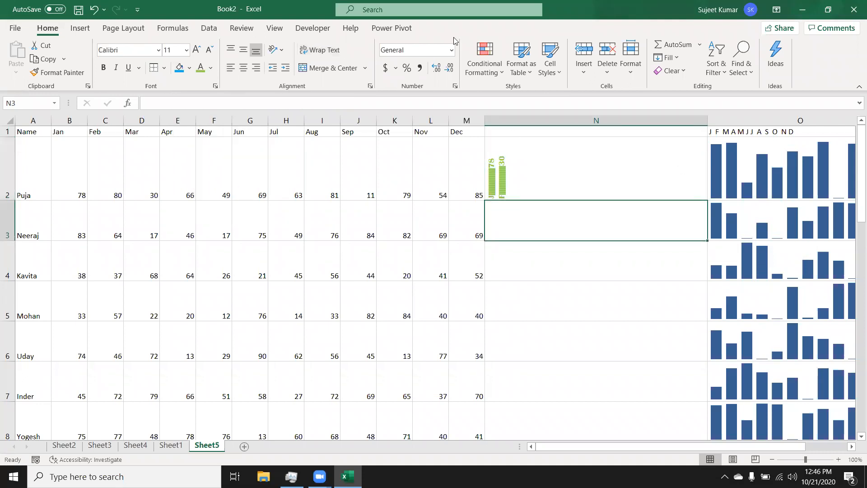
left_click(455, 41)
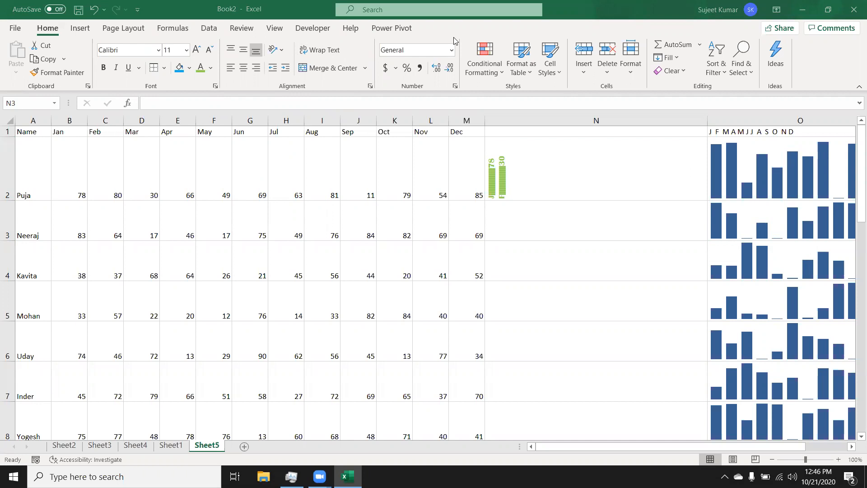
Save the workbook as rept in the Downloads folder
left_click(534, 165)
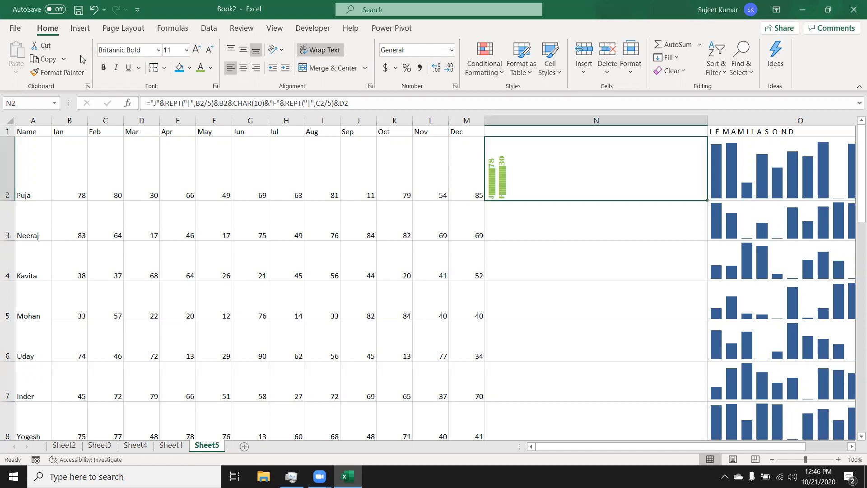
left_click(78, 11)
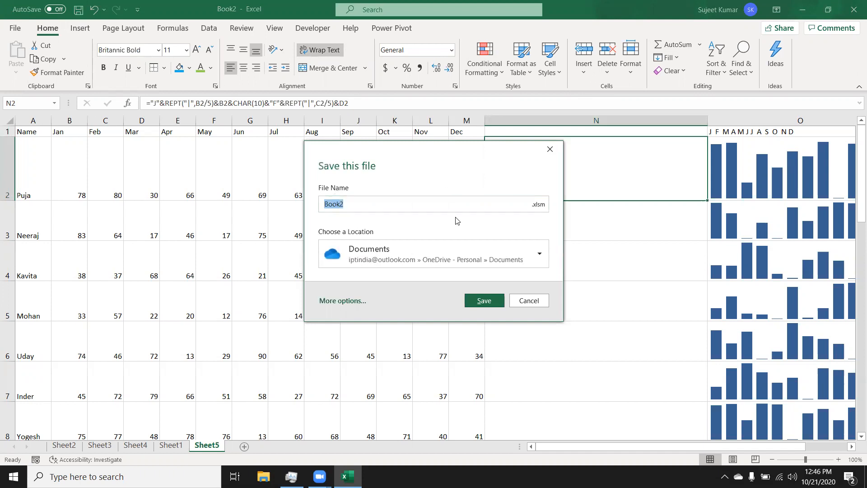
type("rept")
left_click(487, 258)
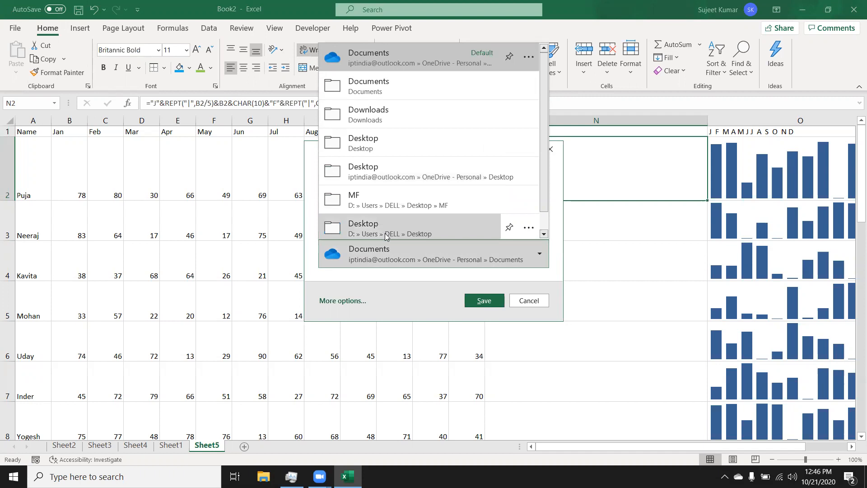
left_click(544, 235)
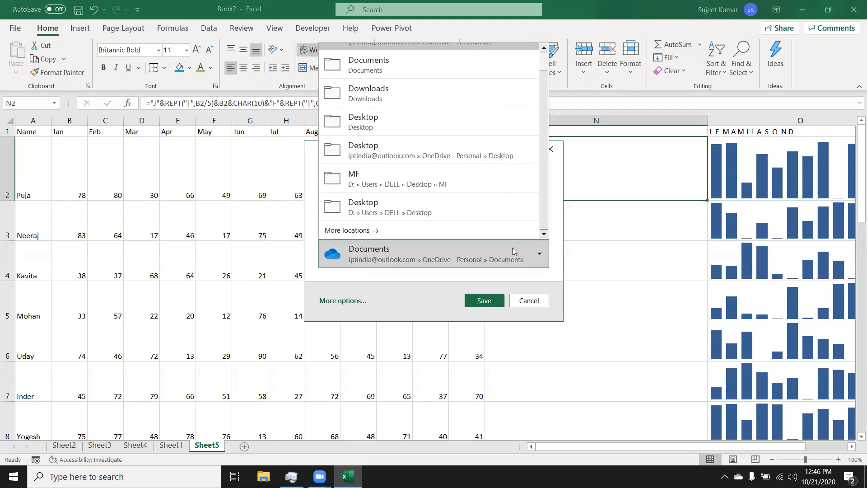
left_click(466, 103)
left_click(483, 300)
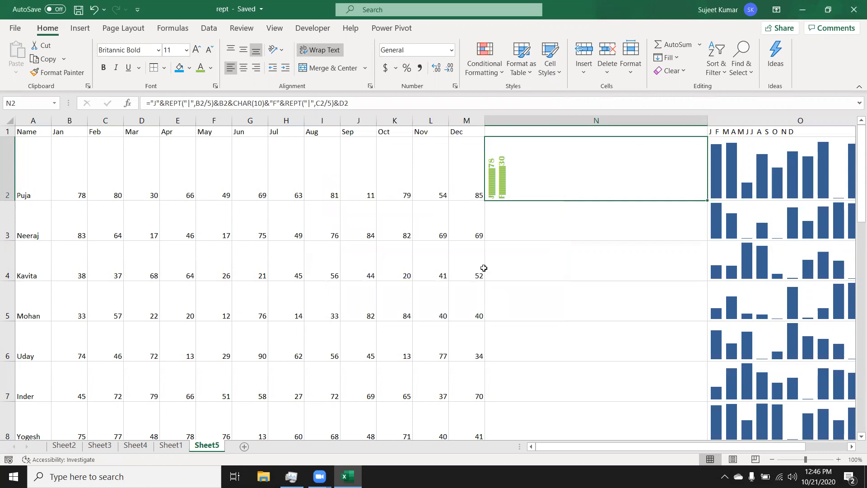
Leave the N2 formula as it is and close the saved rept workbook
left_click(309, 105)
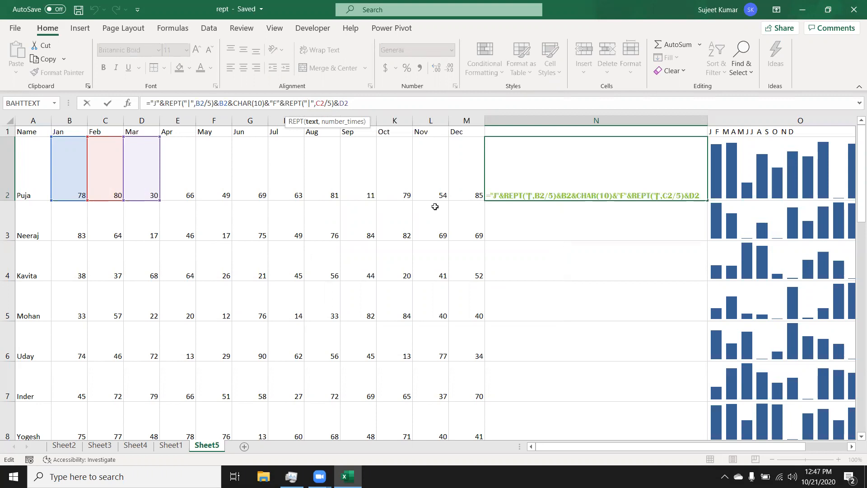
key("ctrl+Return")
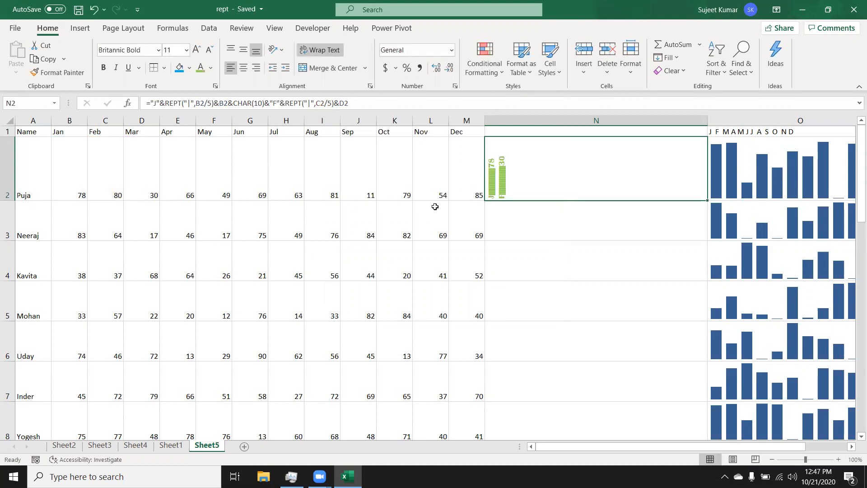
left_click(854, 7)
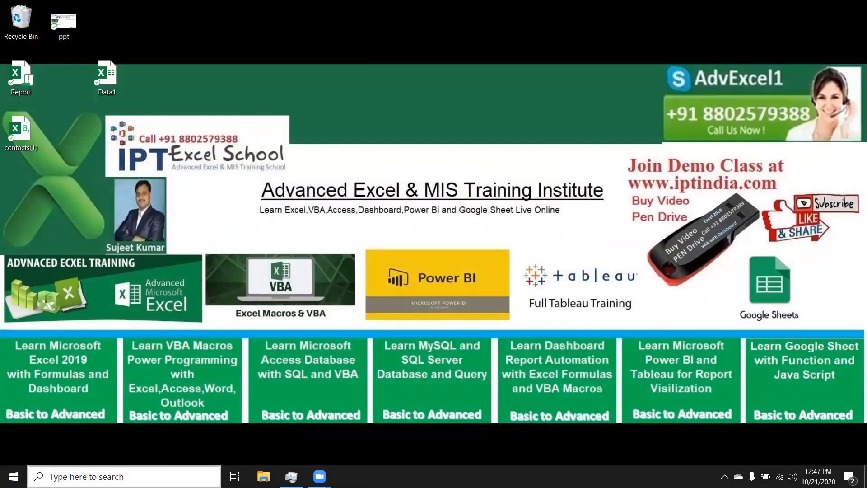
Switch to Google Chrome and open the Gmail inbox
key("super")
type("ch")
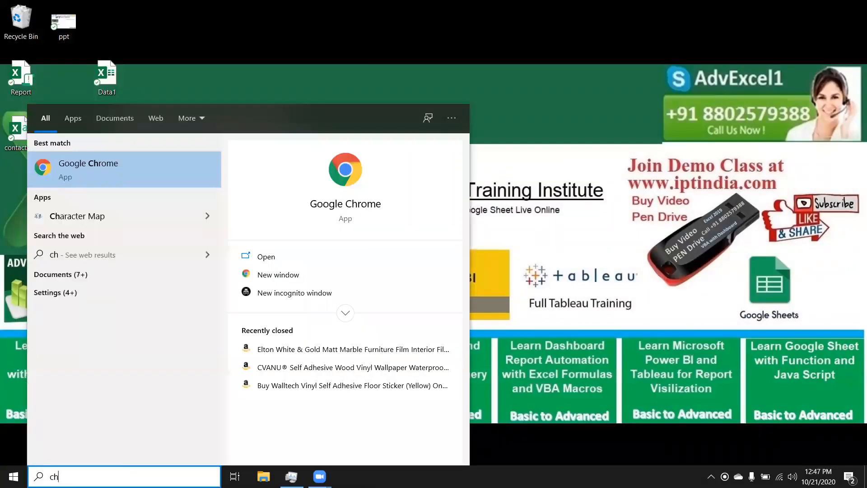
left_click(349, 186)
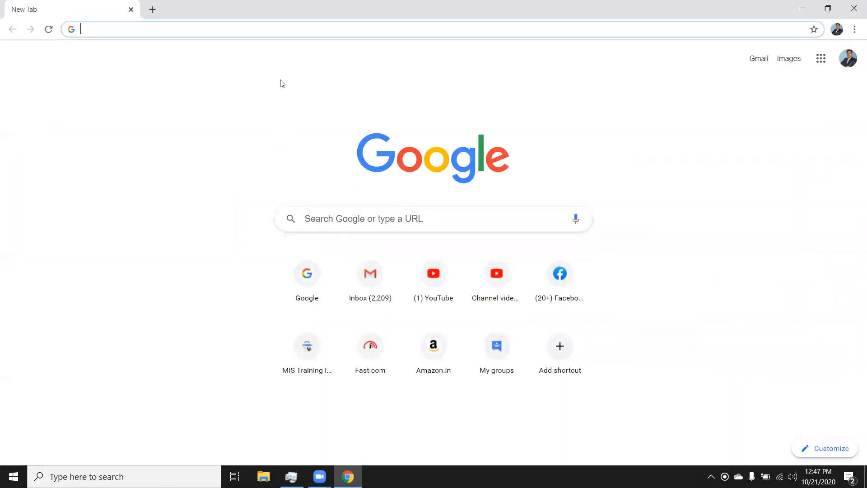
type("gm")
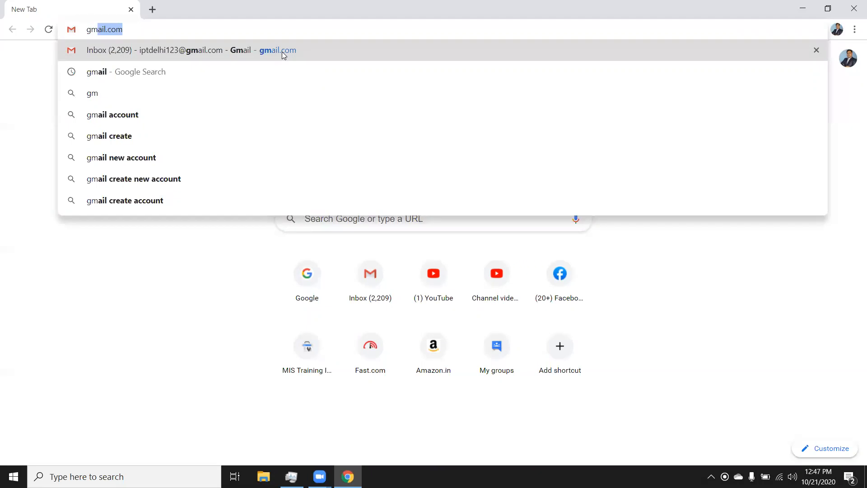
key("Return")
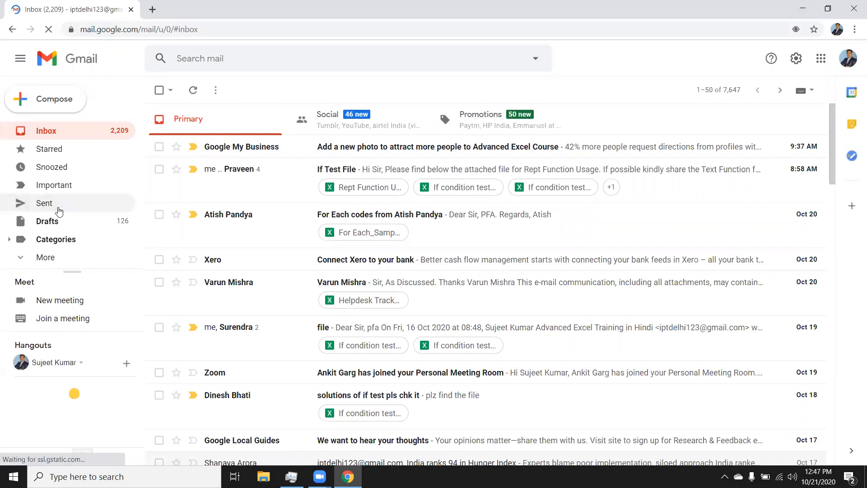
Open the latest sent message carrying the Text1.xlsm attachment and start a reply to all recipients
left_click(58, 208)
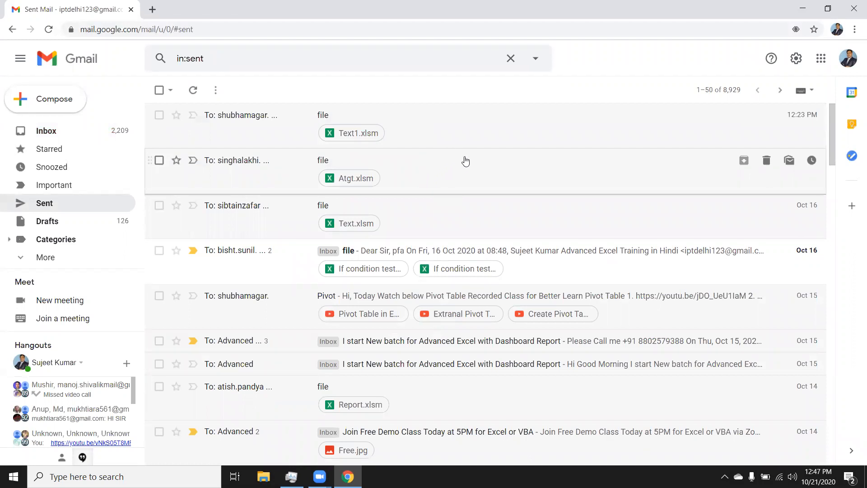
left_click(414, 123)
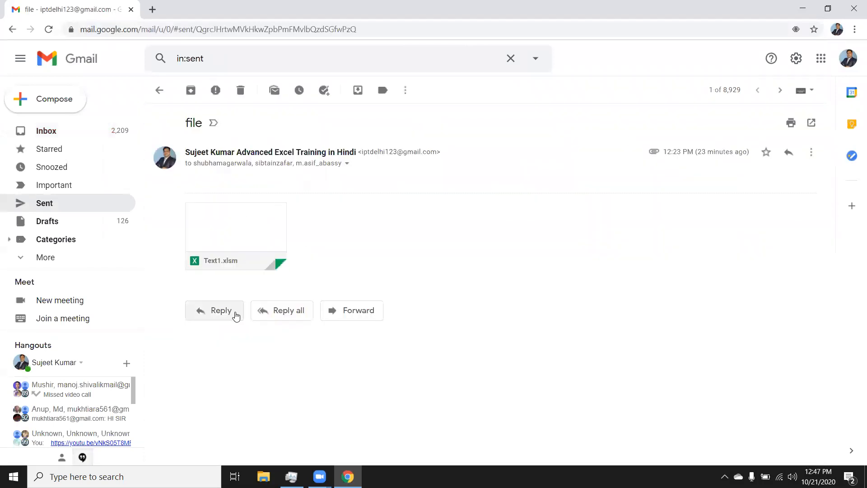
left_click(266, 311)
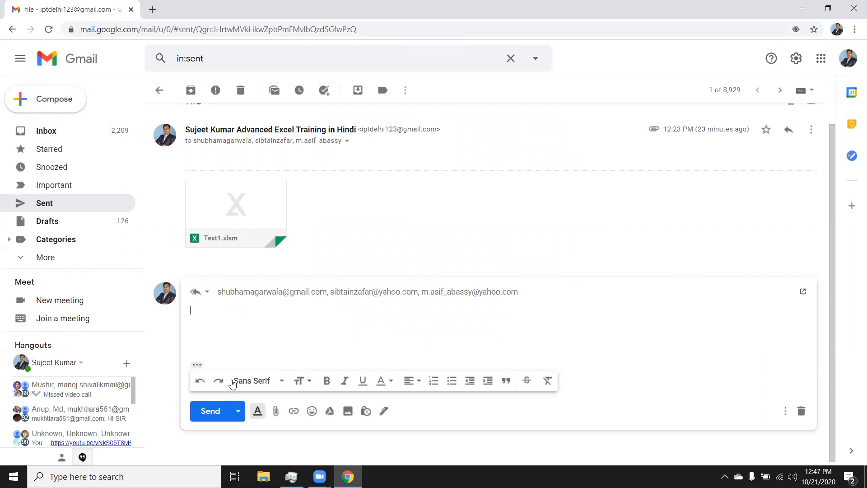
Attach the rept workbook from Downloads to the reply, send it, and return to the desktop
left_click(275, 411)
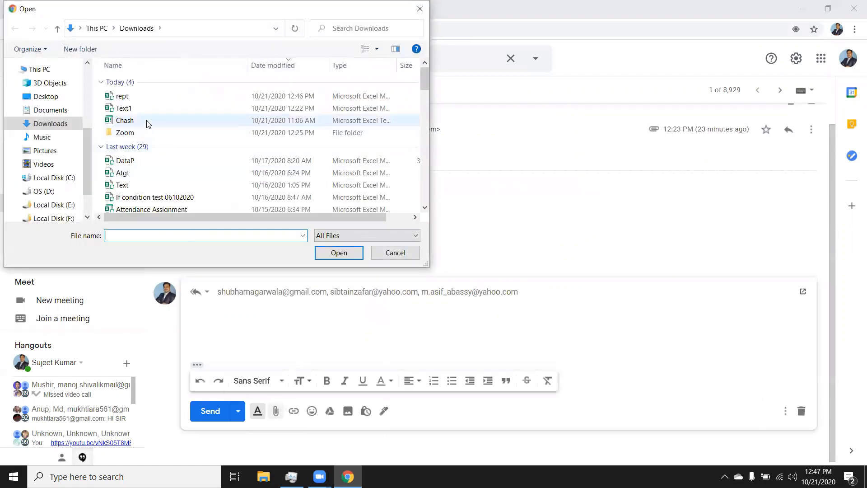
double_click(148, 99)
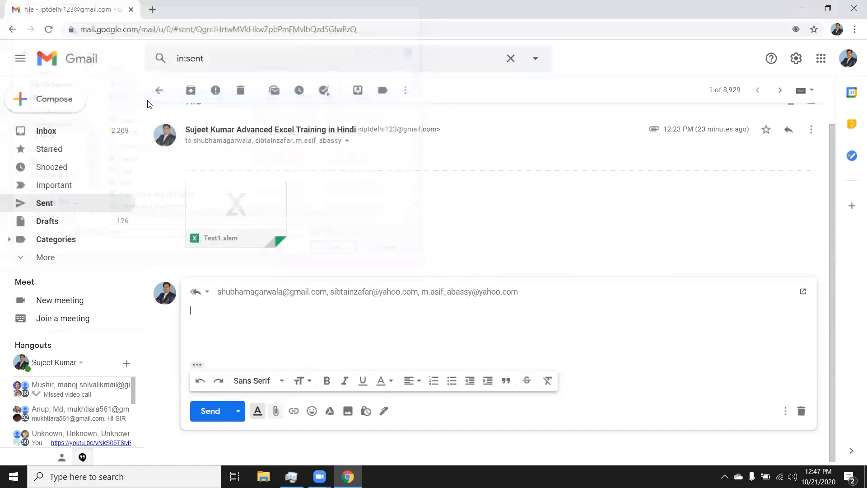
left_click(205, 426)
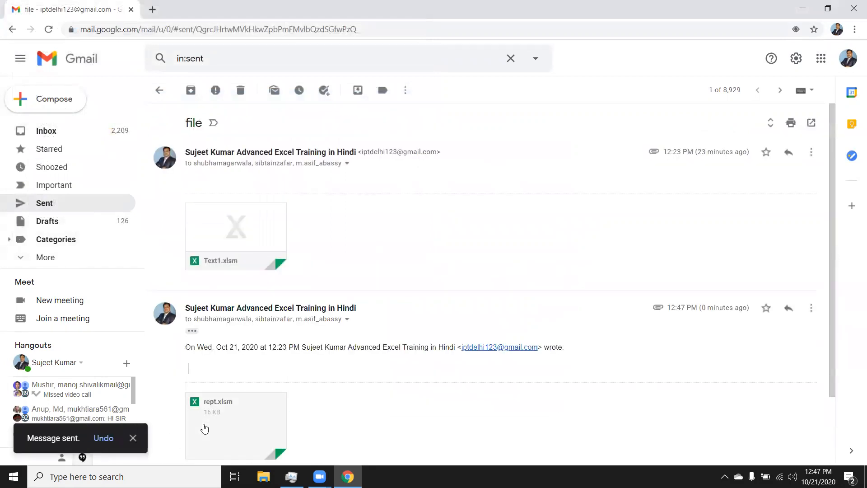
key("super+d")
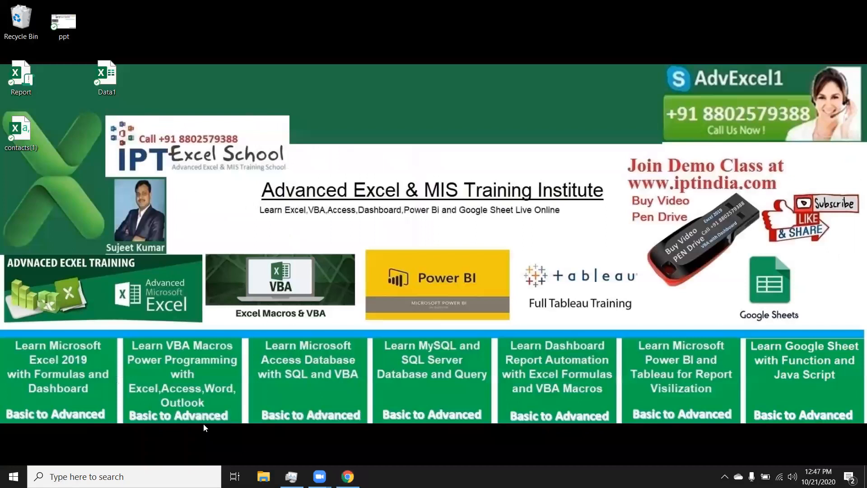